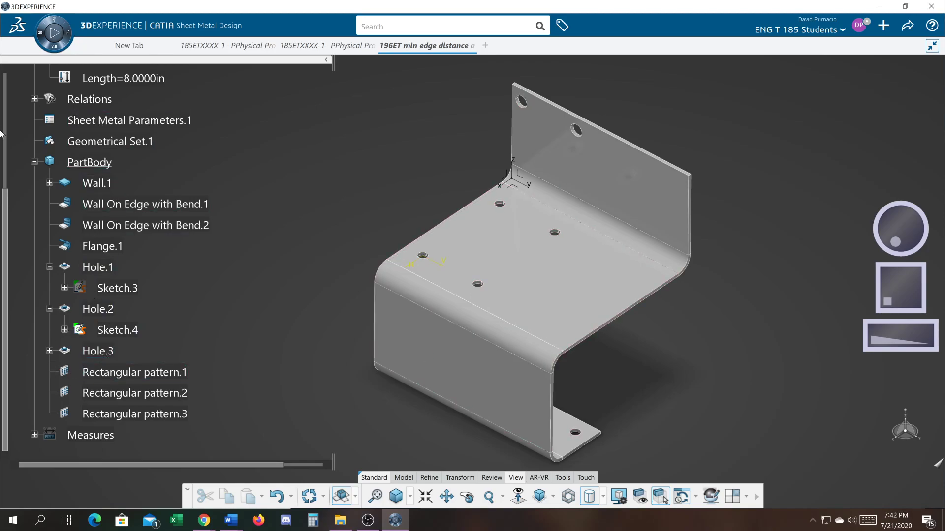
Examine the Hole_Dia parameter, the main diameter setting of Hole.2, and the sketch that positions this hole
left_click_drag(6, 247, 9, 132)
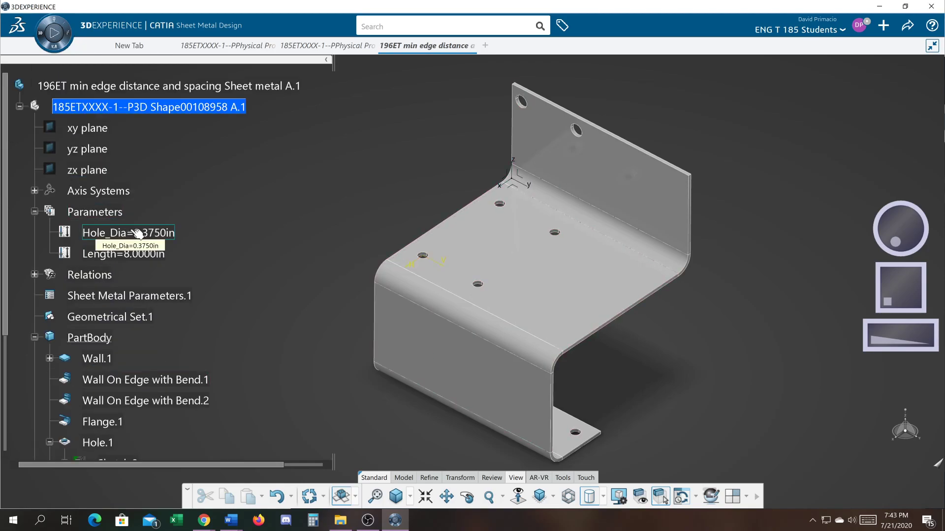
left_click(5, 359)
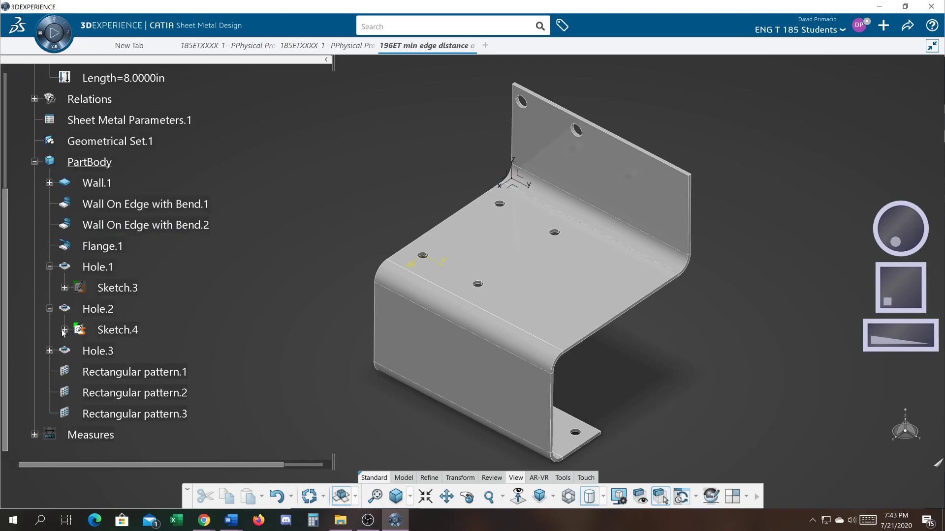
double_click(107, 310)
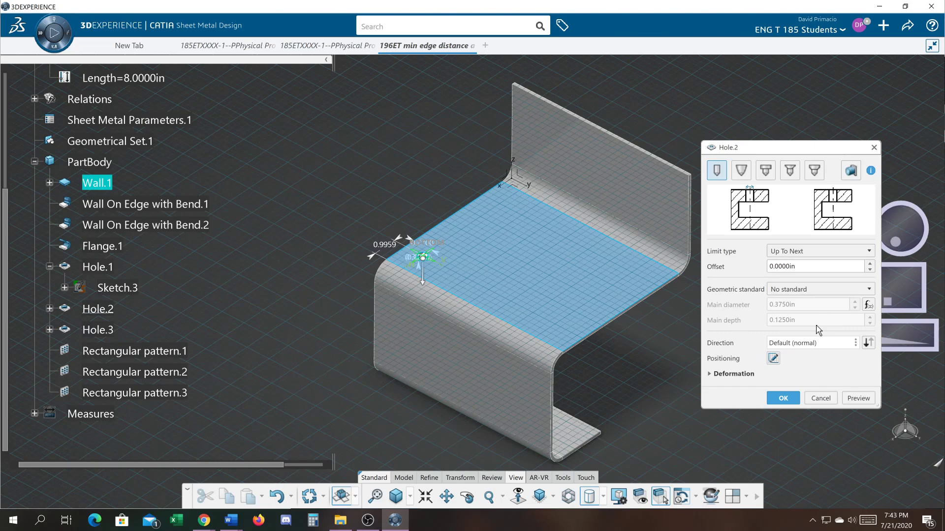
left_click(782, 400)
double_click(94, 310)
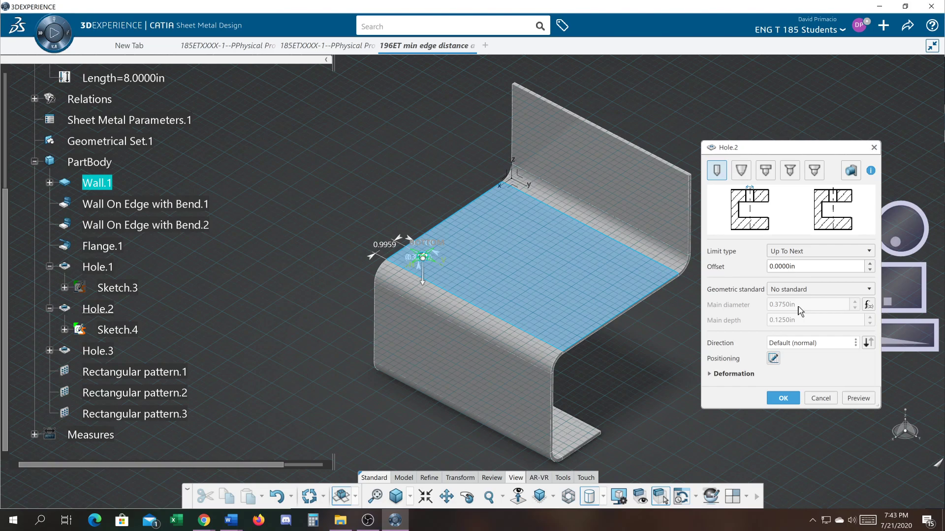
right_click(813, 309)
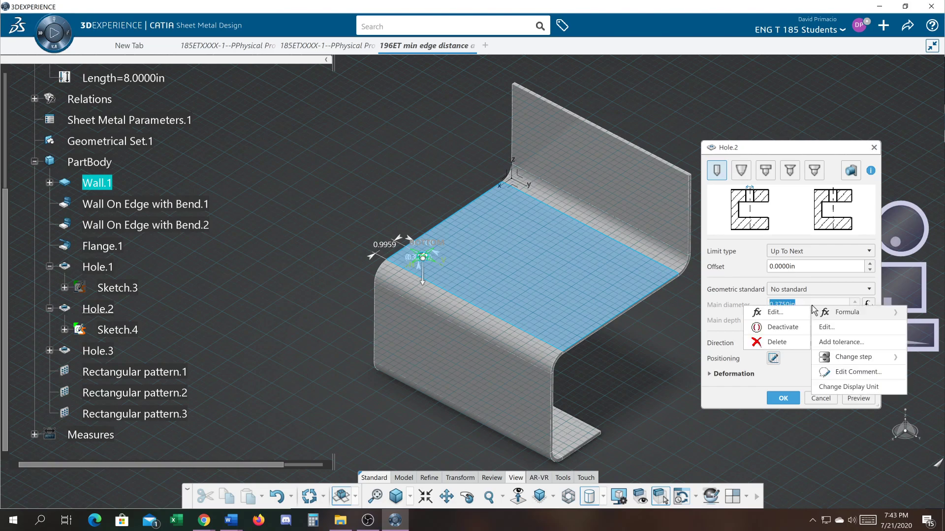
left_click(827, 327)
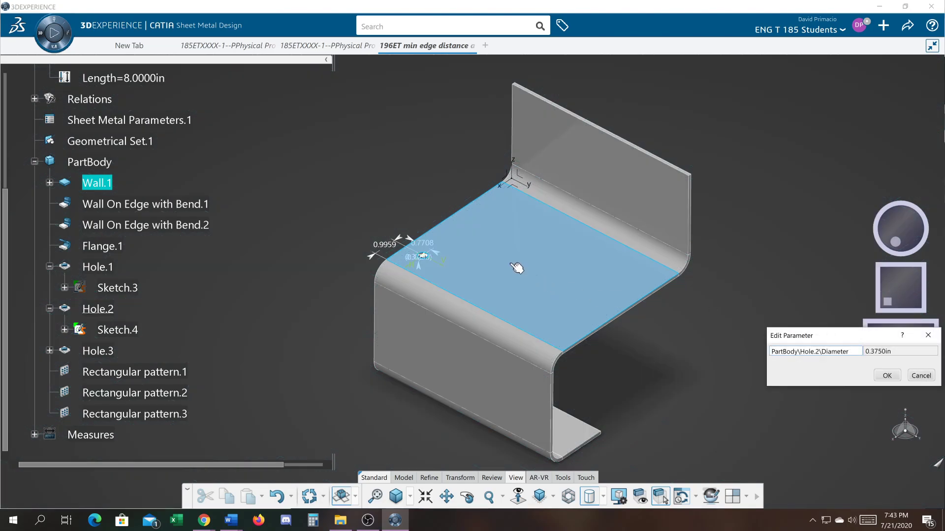
left_click(920, 375)
left_click(783, 398)
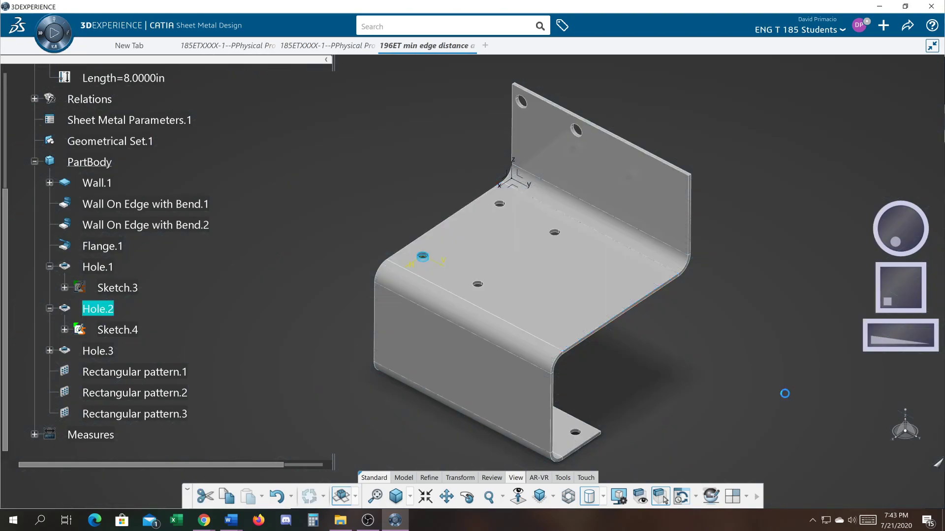
double_click(118, 331)
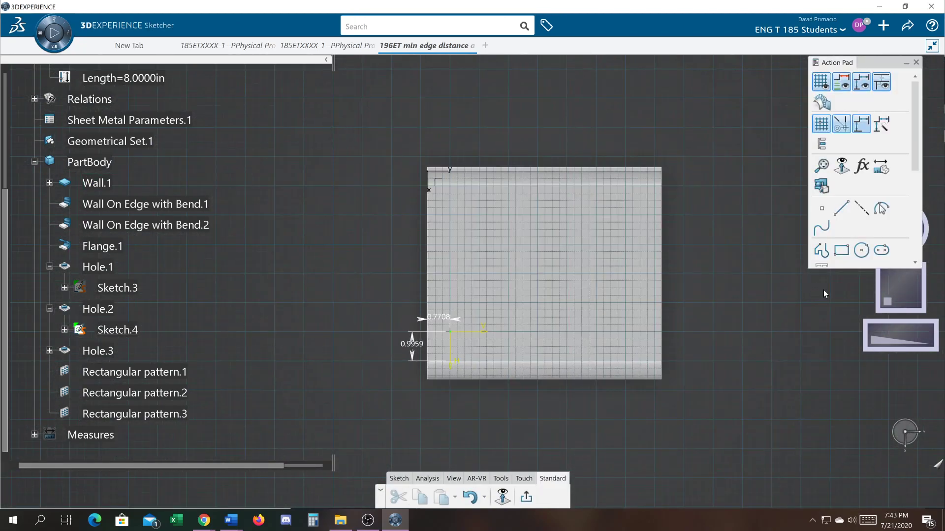
left_click(527, 497)
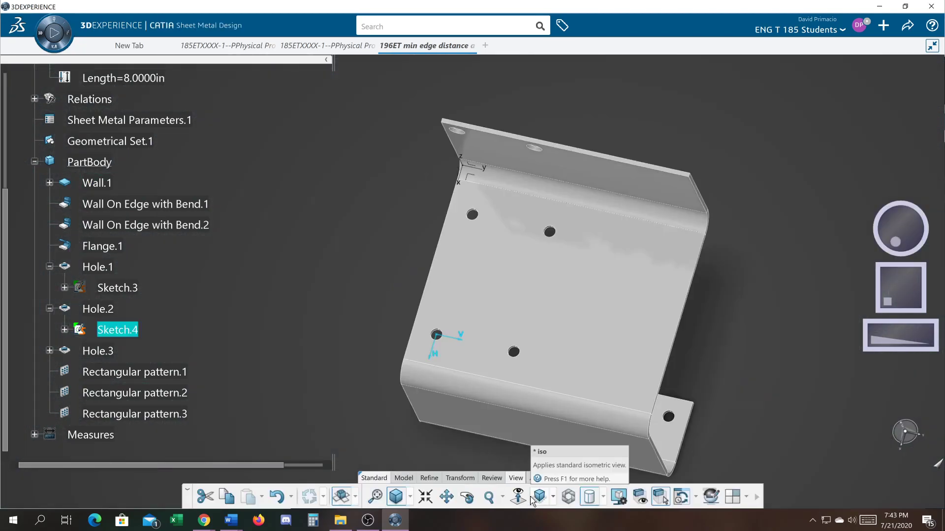
double_click(97, 351)
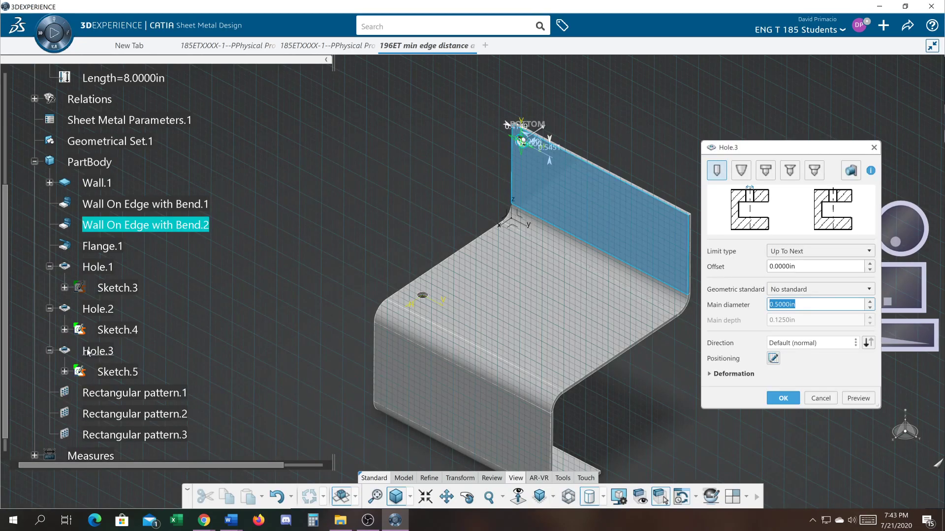
right_click(806, 305)
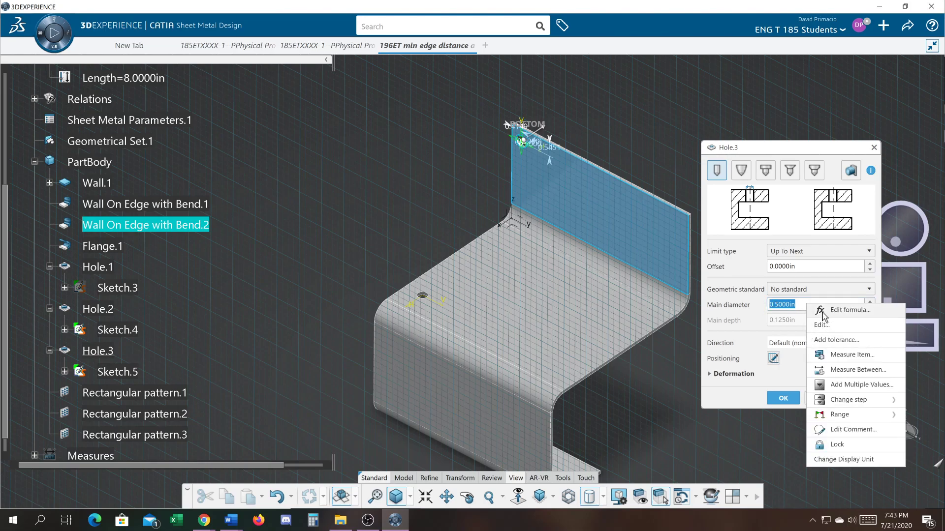
left_click(822, 311)
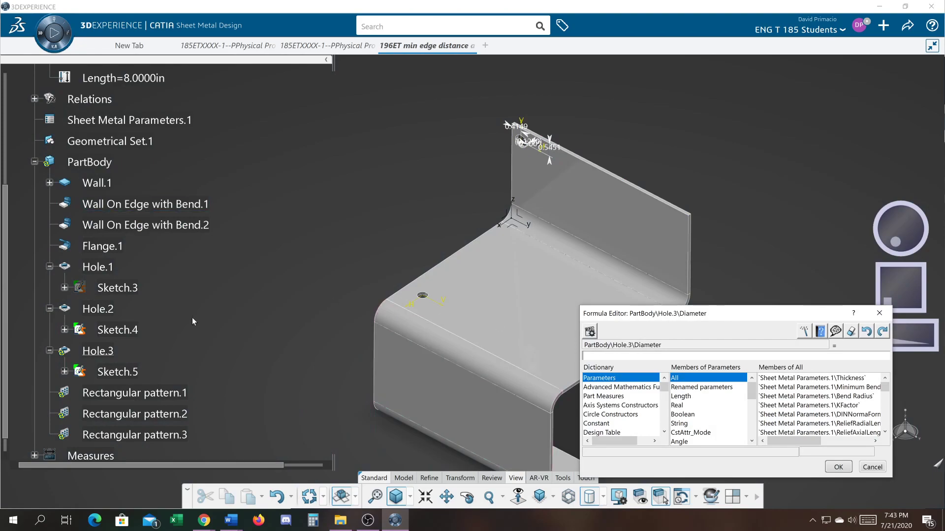
left_click(8, 137)
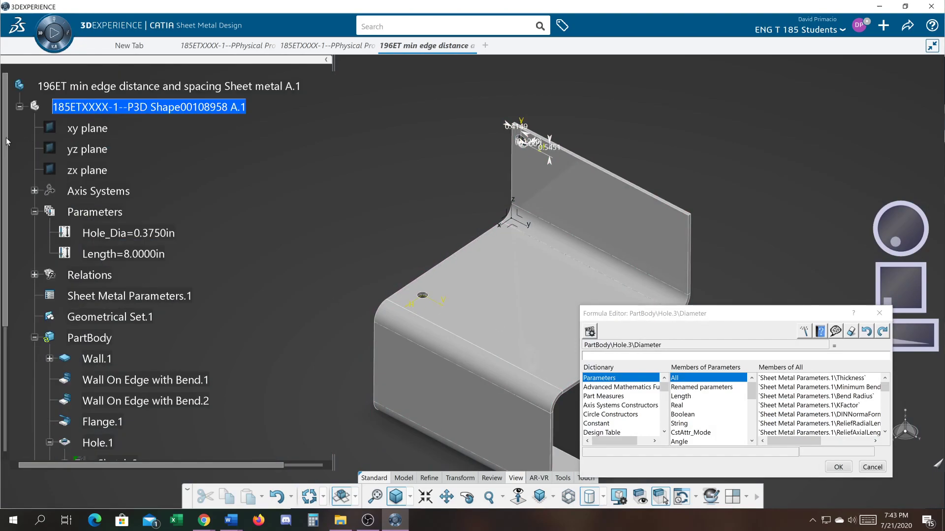
double_click(107, 234)
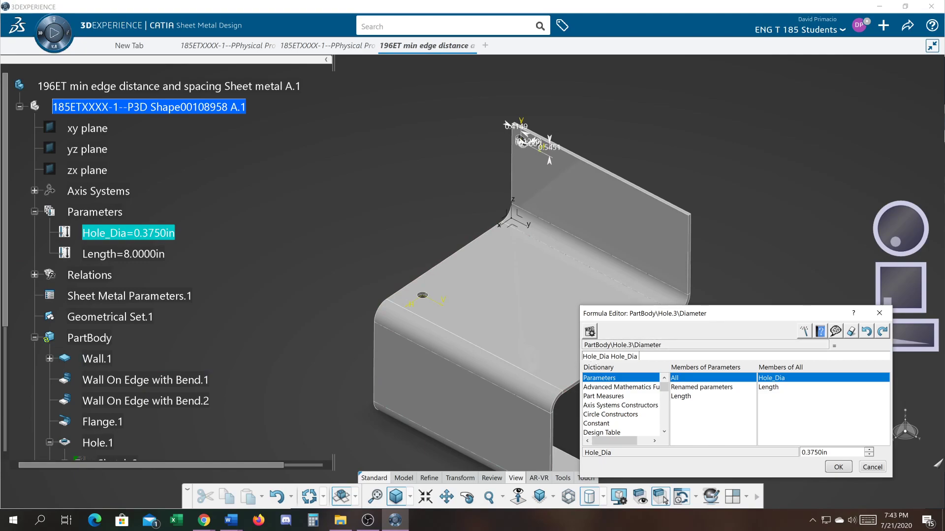
left_click(837, 470)
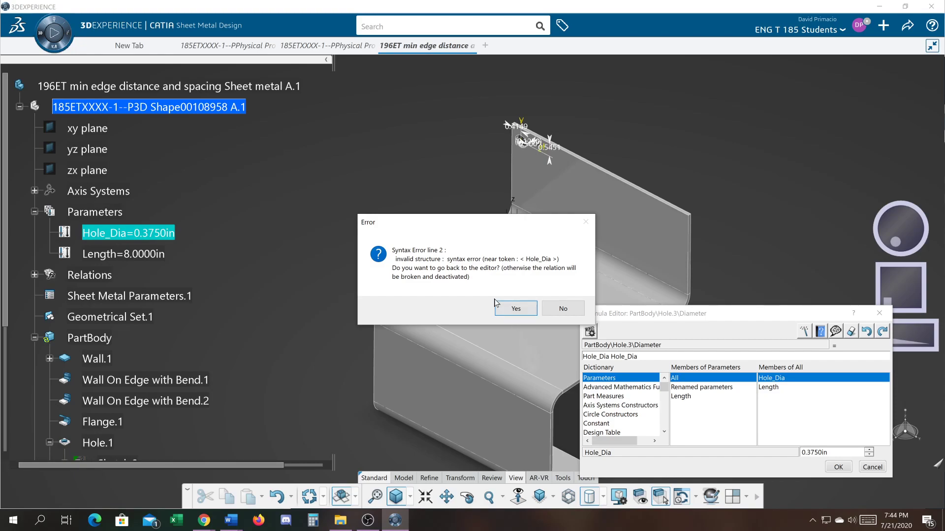
left_click(511, 309)
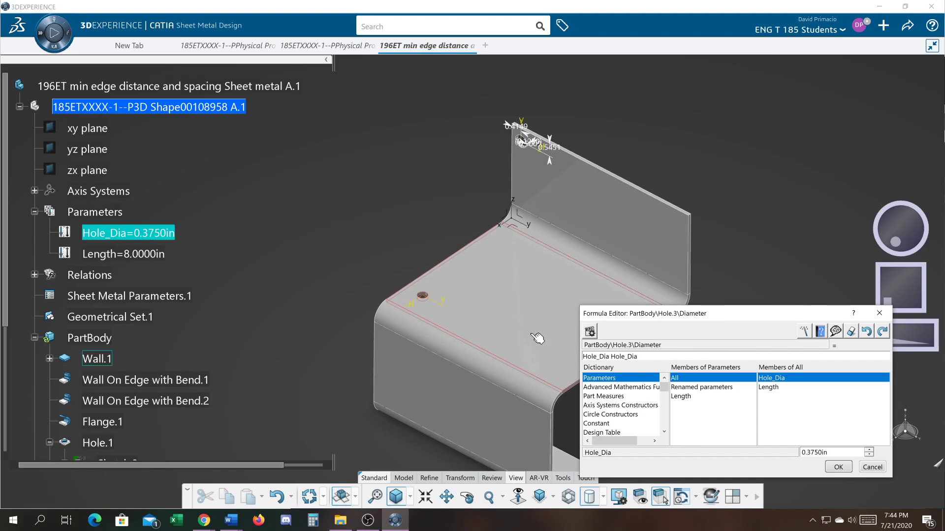
left_click(867, 468)
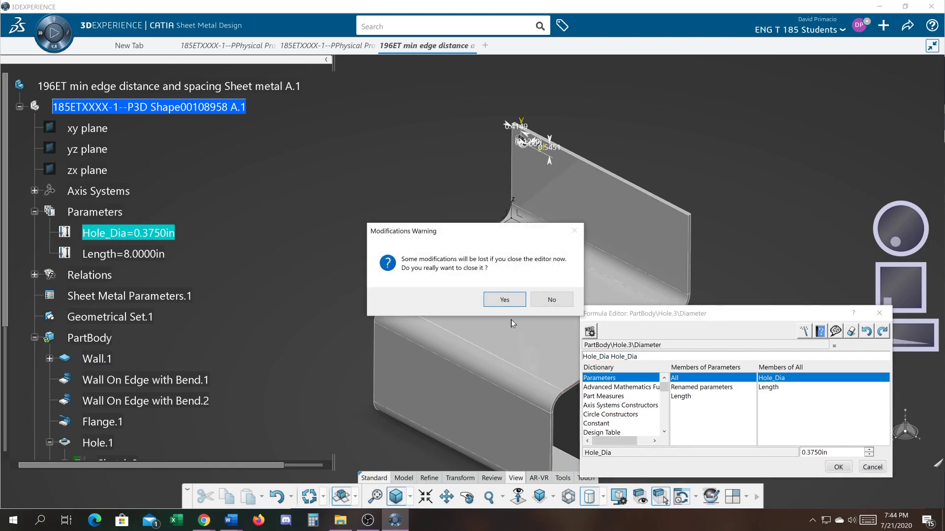
left_click(541, 301)
left_click(866, 468)
left_click(507, 301)
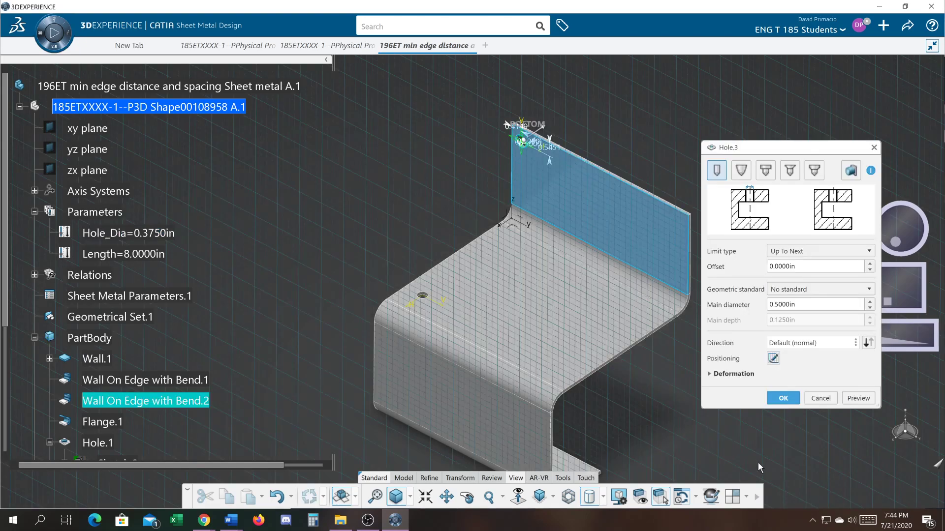
mouse_move(245, 304)
middle_mouse_down()
mouse_move(244, 291)
mouse_move(239, 314)
middle_mouse_up()
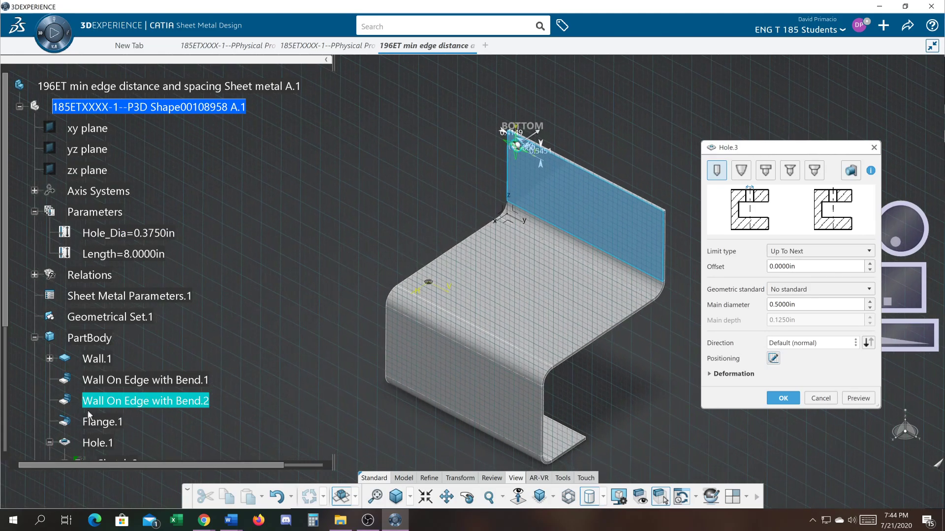
left_click(4, 423)
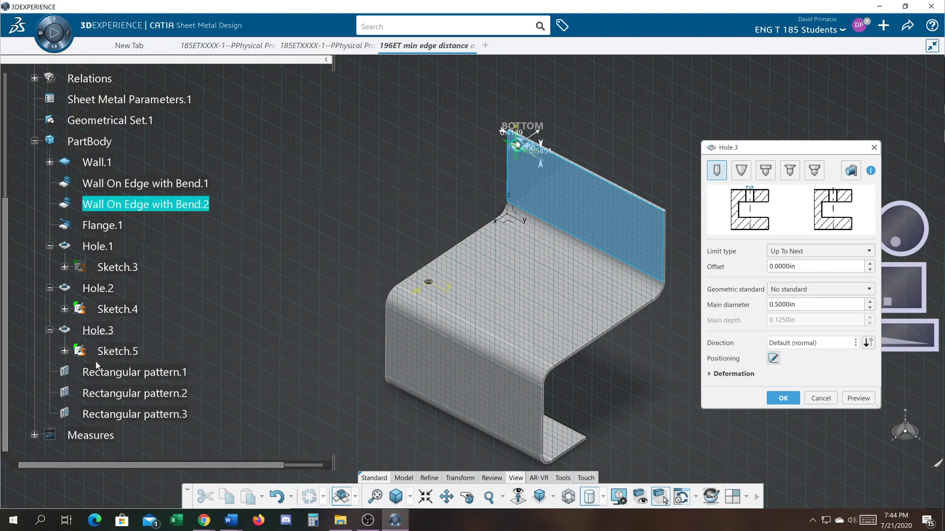
left_click(820, 398)
Link the main diameter of Hole.3 to the Hole_Dia parameter with a formula
double_click(101, 331)
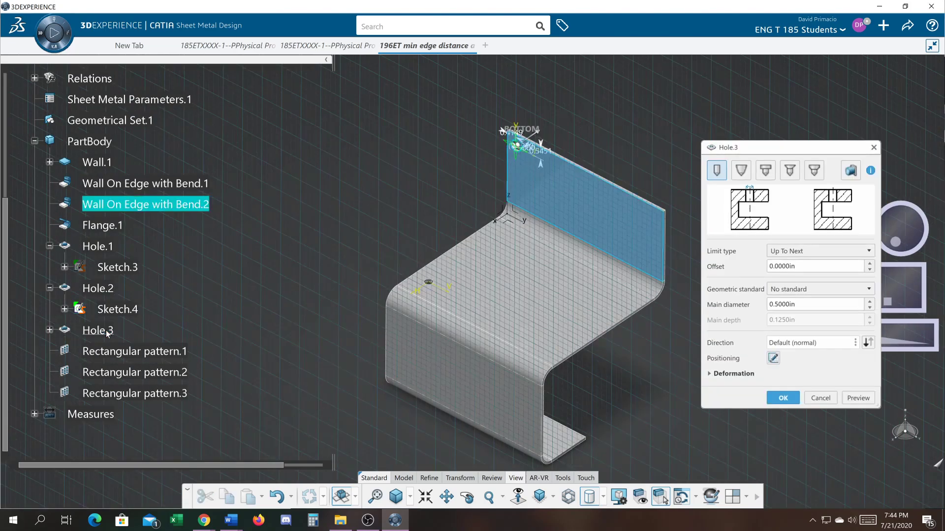
right_click(801, 304)
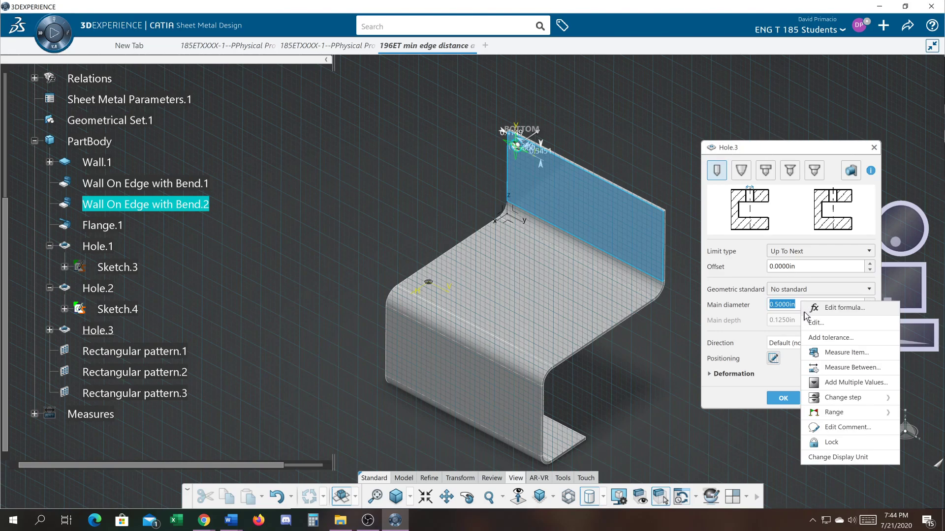
left_click(827, 310)
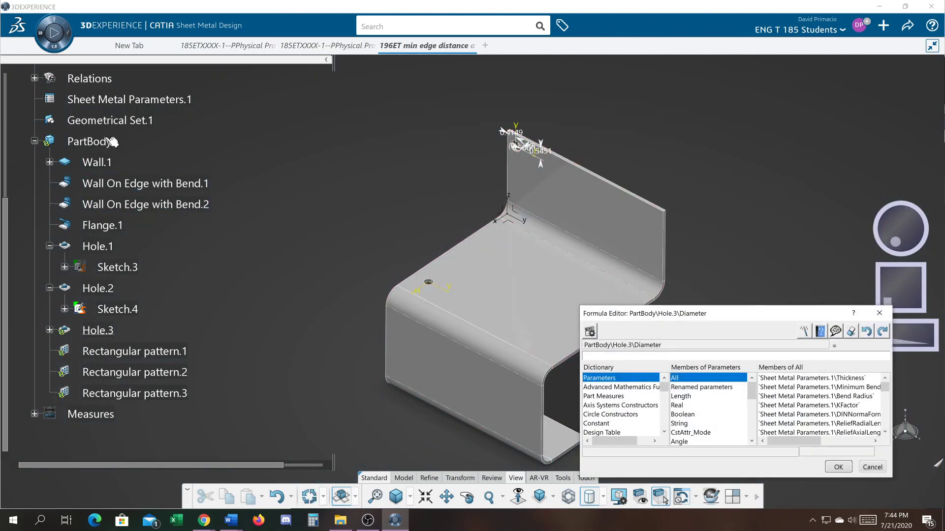
left_click(8, 148)
left_click(168, 236)
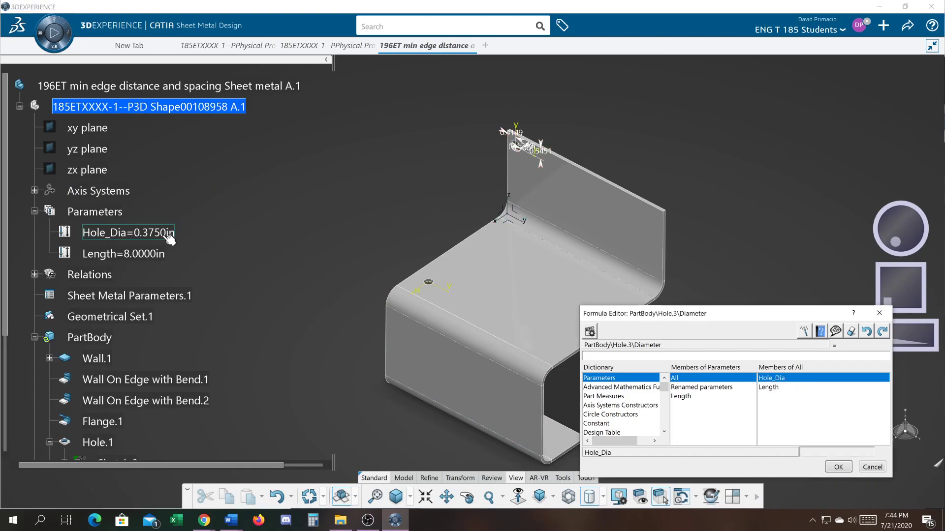
left_click(161, 237)
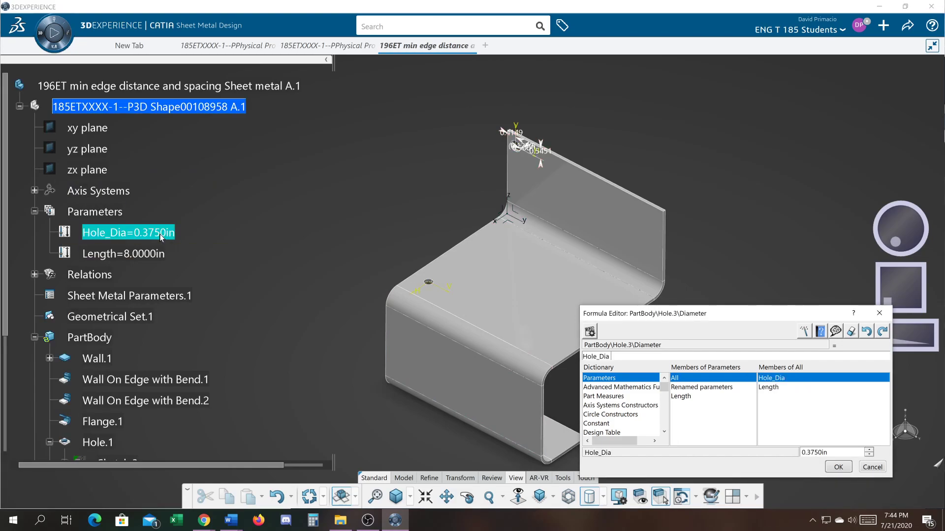
left_click(826, 465)
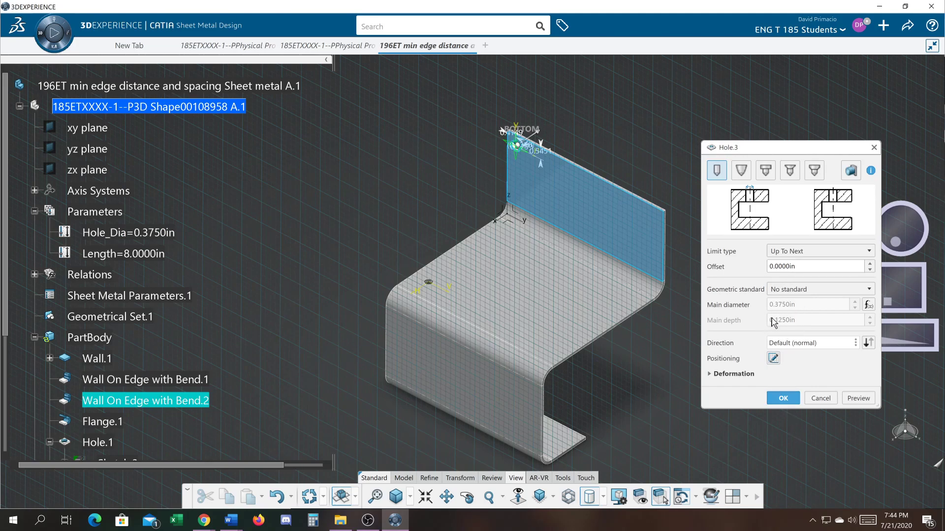
left_click(783, 398)
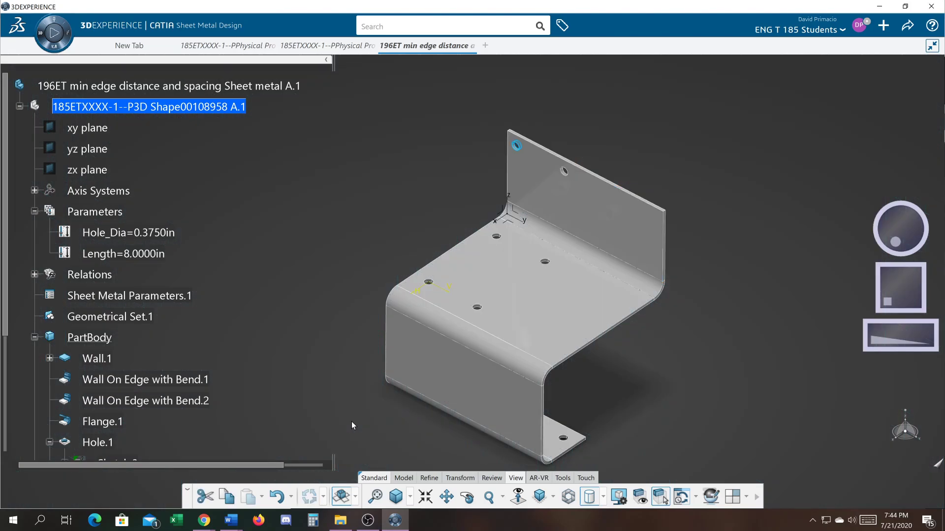
Check the main diameter settings of Hole.1, Hole.2 and Hole.3 in their hole definitions
double_click(103, 441)
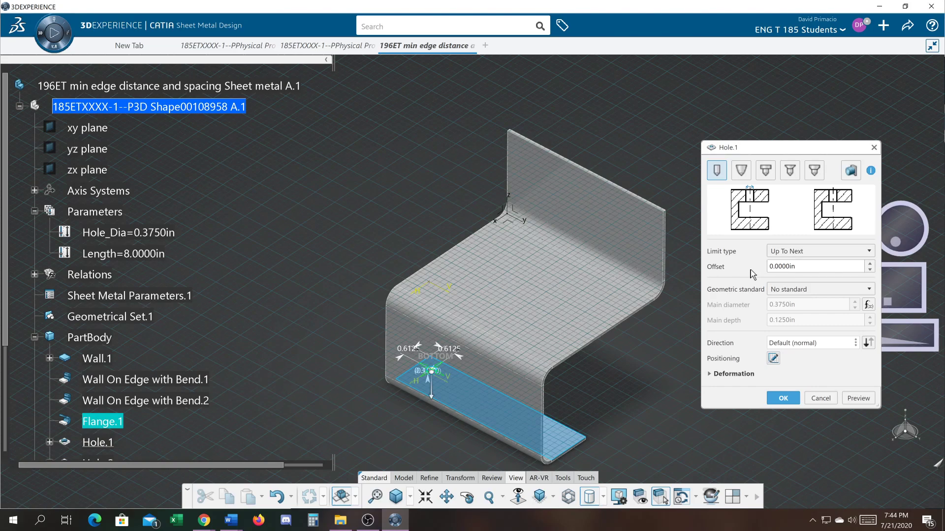
left_click(792, 398)
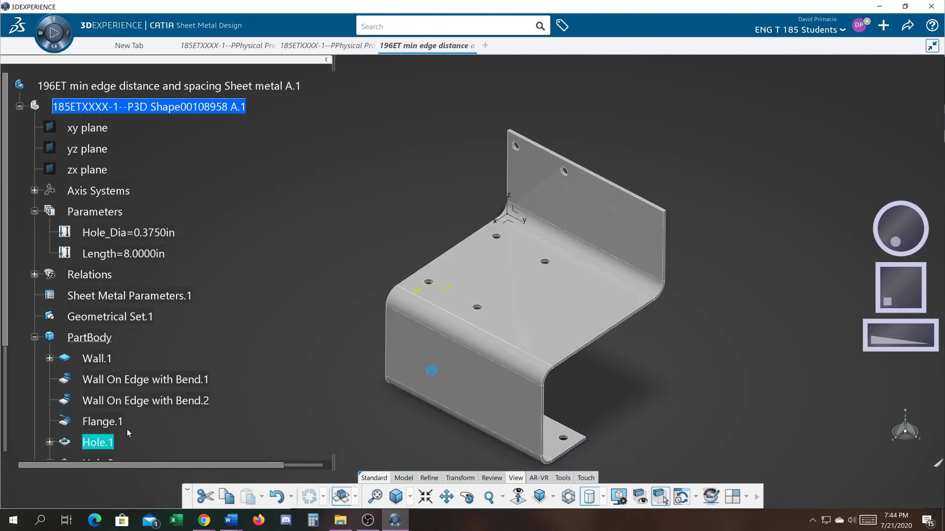
scroll(1, 438, "down", 3)
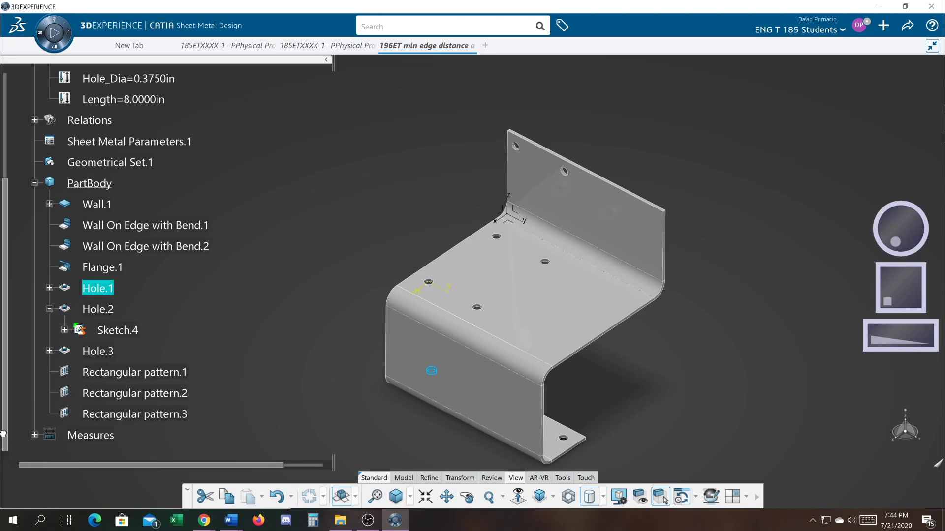
left_click(101, 310)
double_click(104, 311)
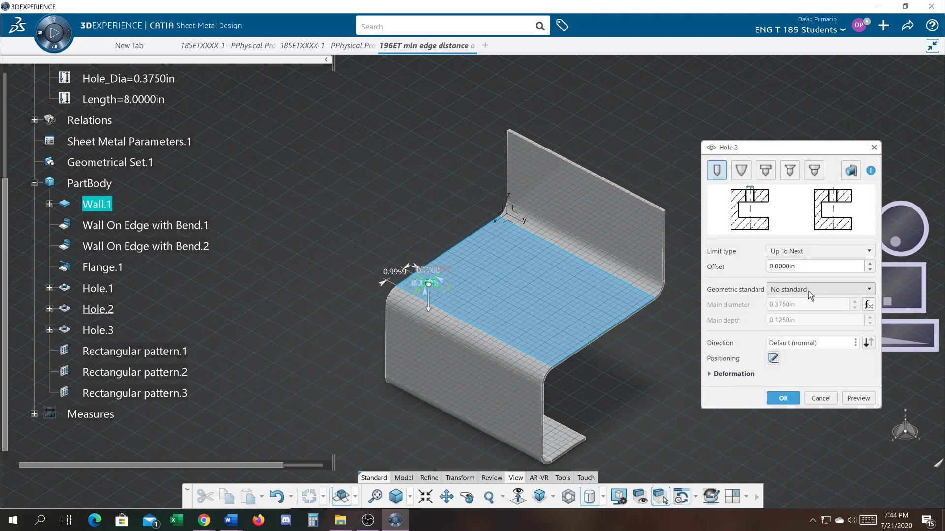
left_click(782, 402)
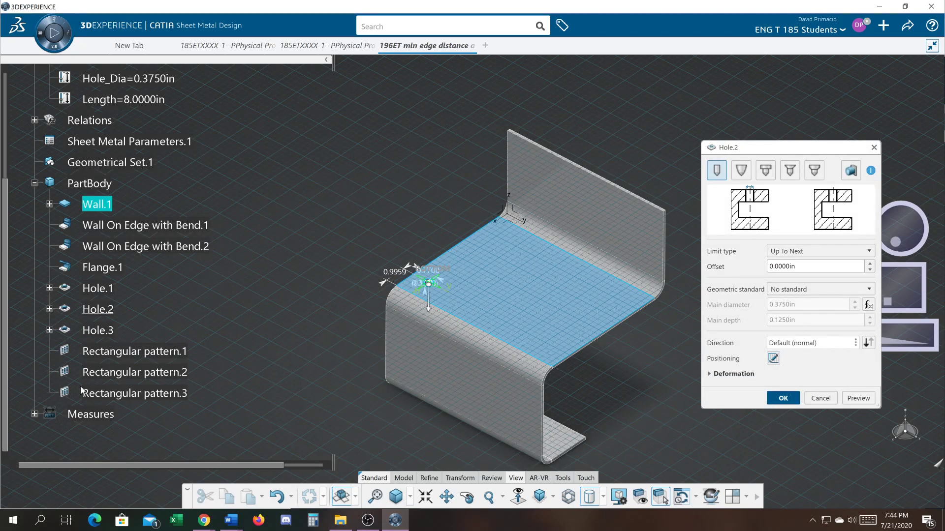
double_click(97, 332)
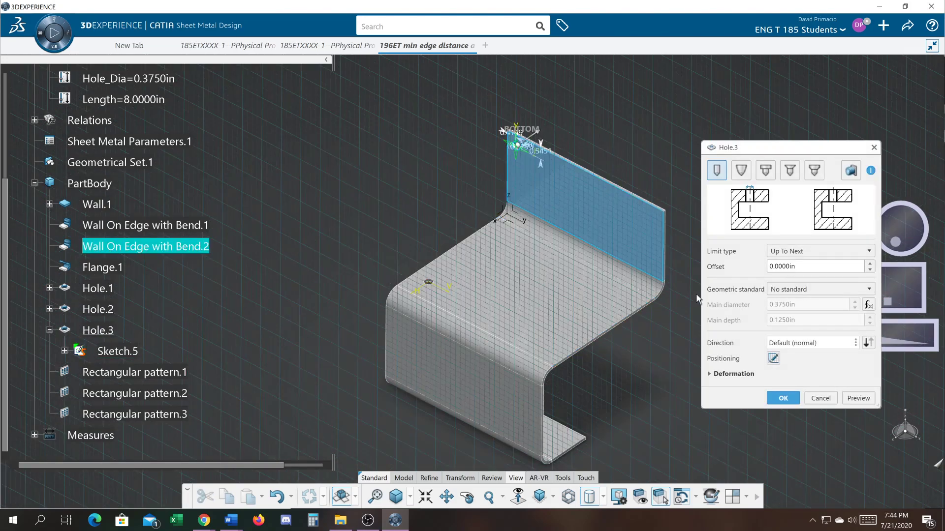
left_click(783, 399)
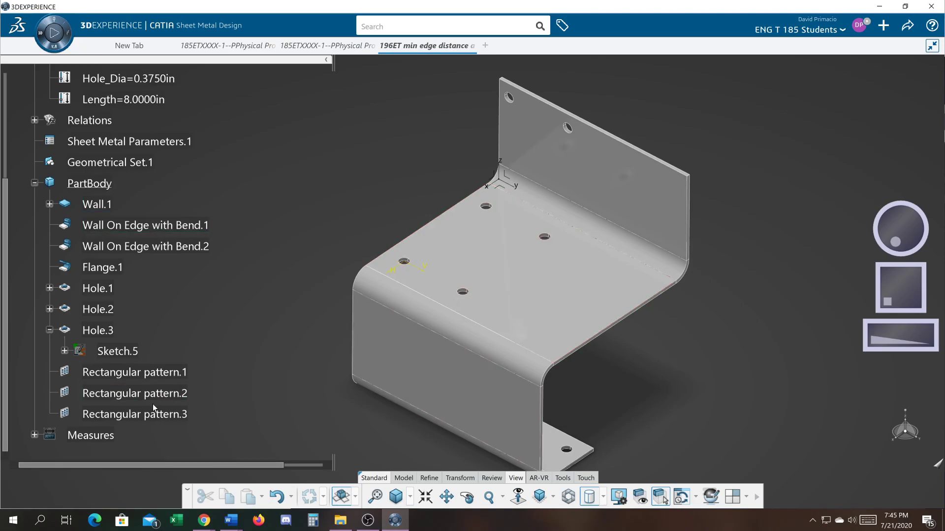
Review the instance and spacing settings of Rectangular pattern.1 without changing them
double_click(154, 382)
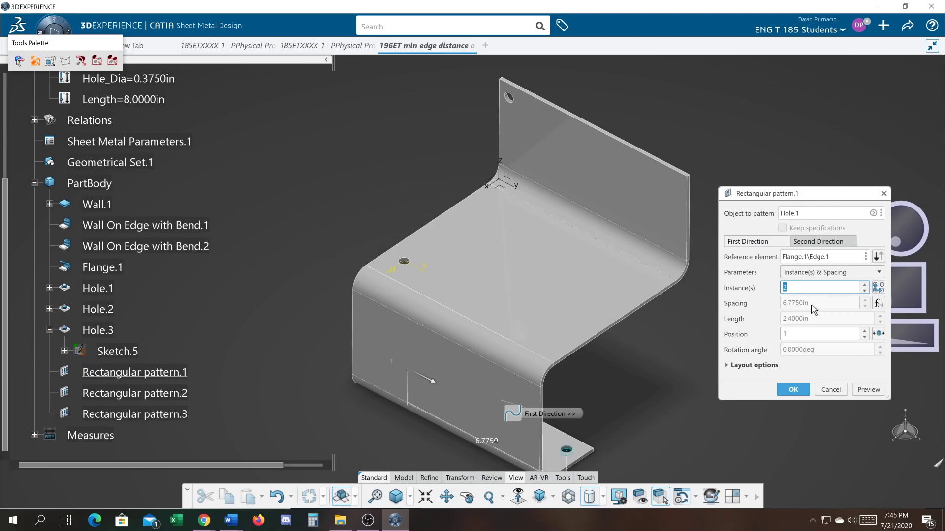
left_click(830, 390)
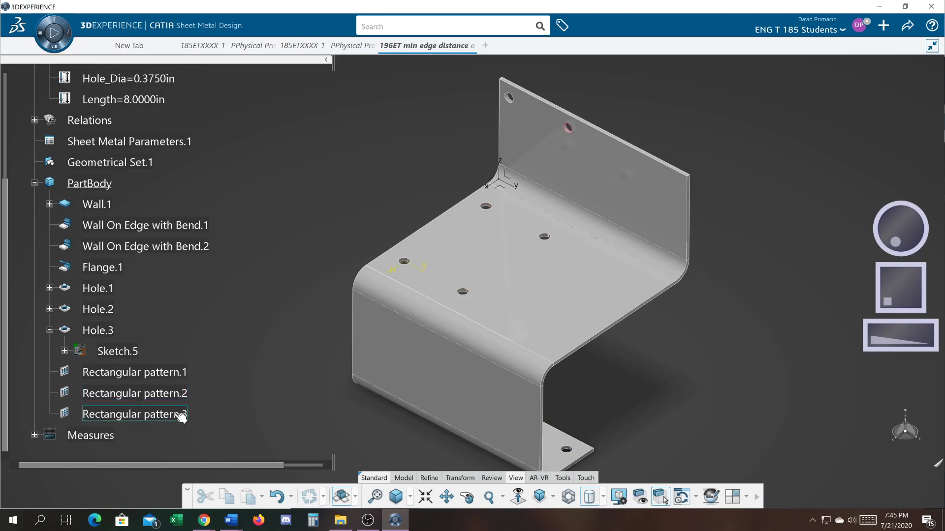
Try to drive the first-direction spacing of Rectangular pattern.2 with the formula Length -2*ed +.05
double_click(175, 396)
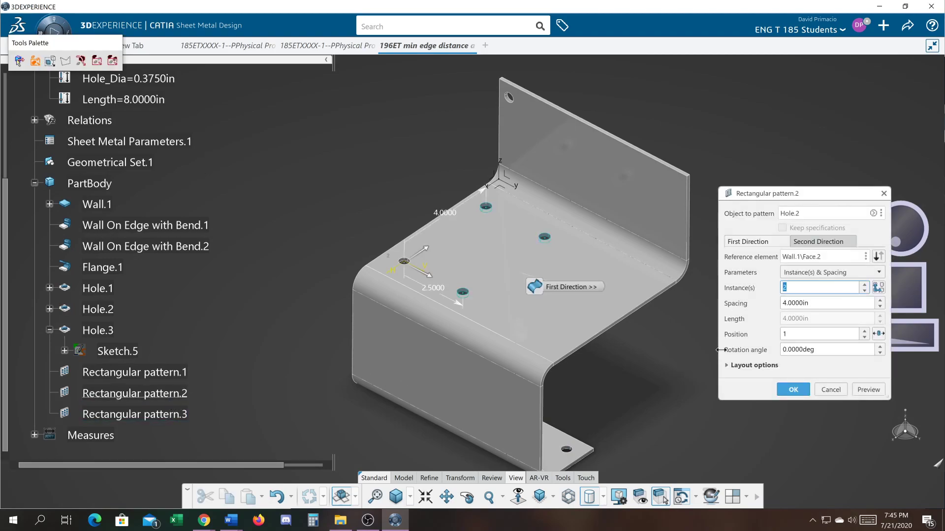
key("Tab")
right_click(838, 303)
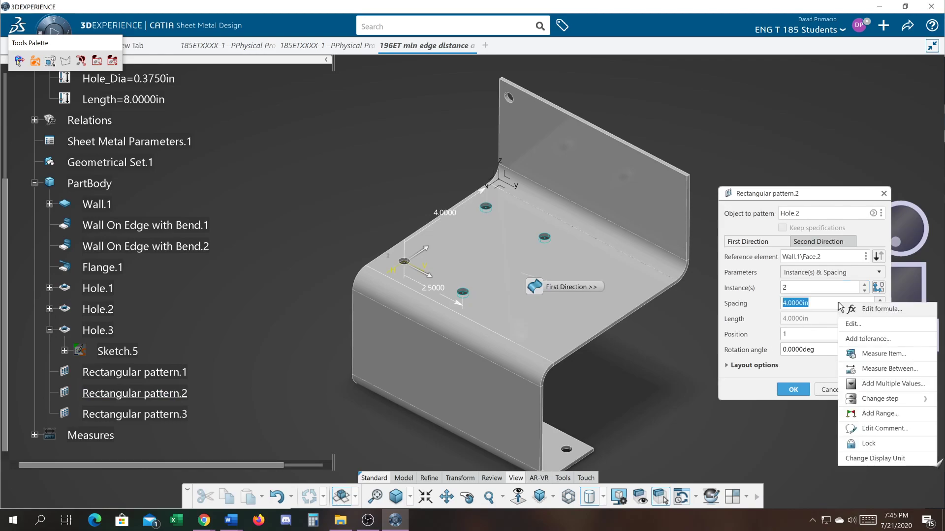
left_click(858, 313)
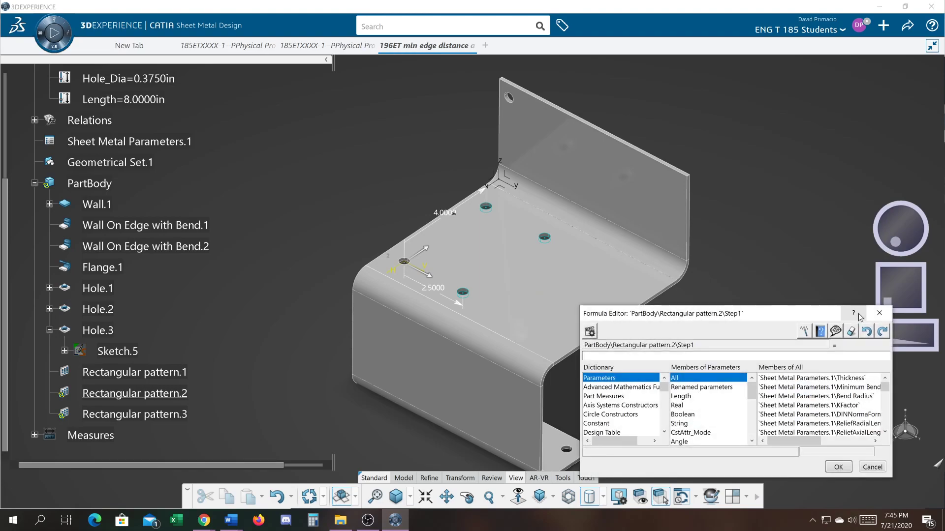
left_click(110, 101)
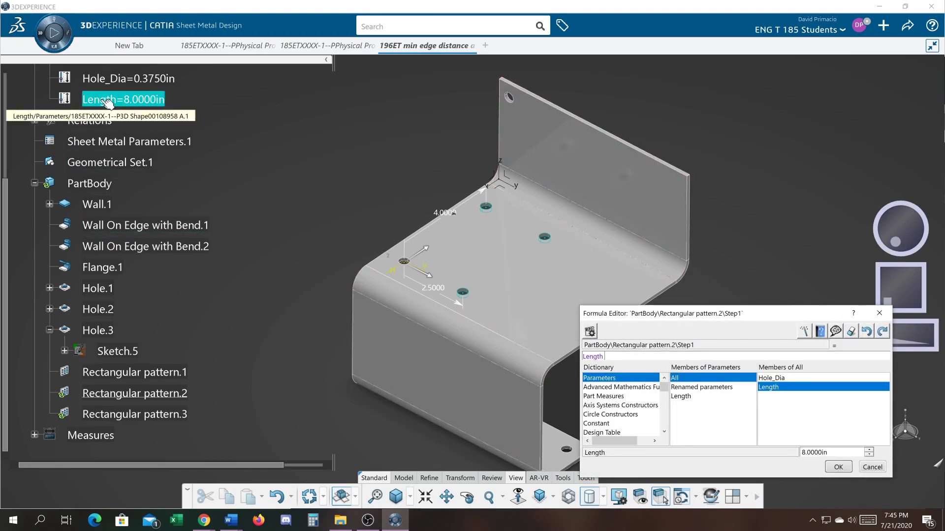
type("-2*")
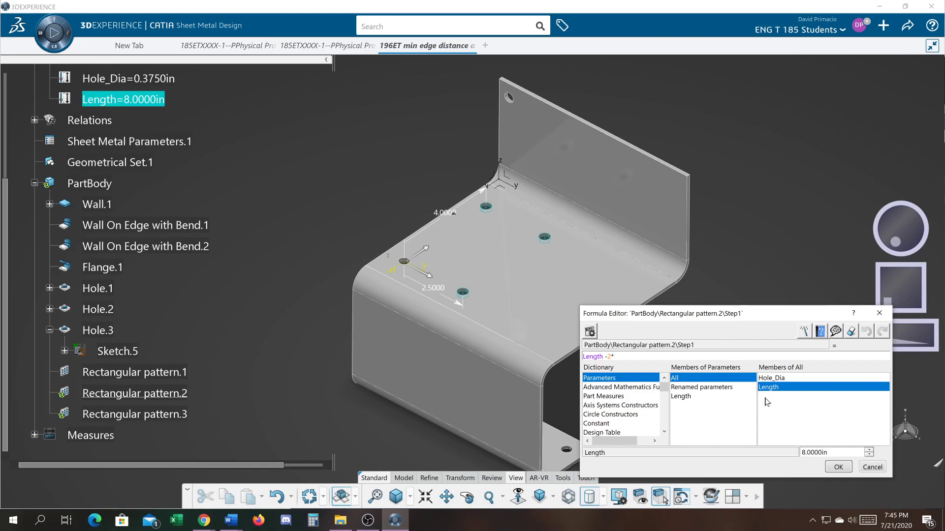
left_click(729, 388)
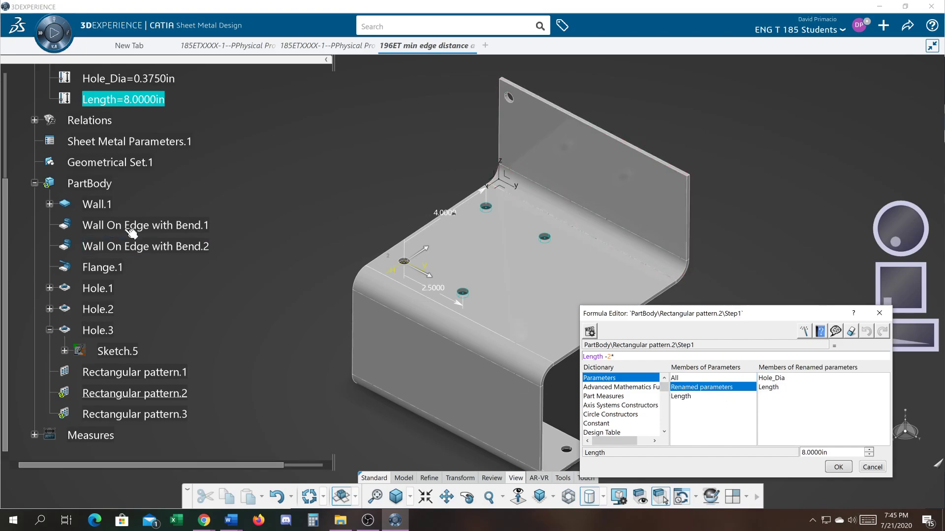
left_click(102, 184)
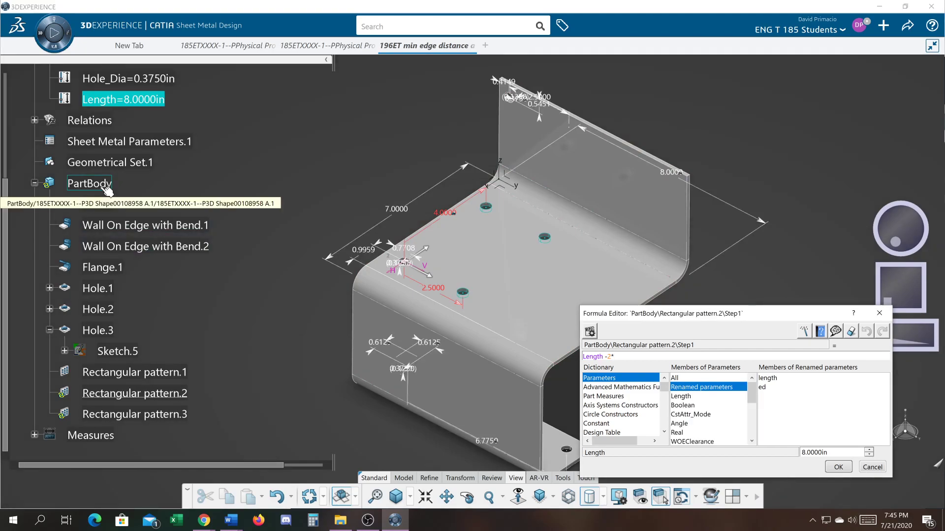
double_click(762, 388)
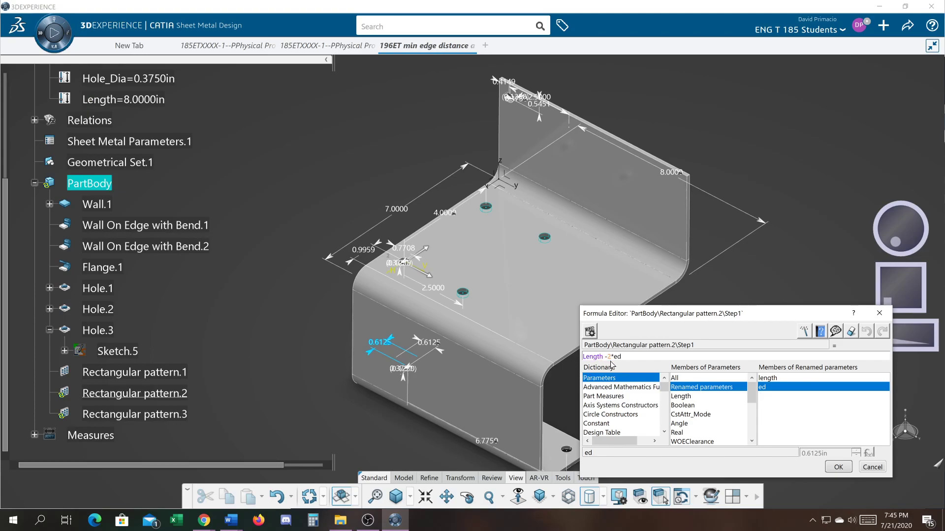
type("+.")
left_click(838, 468)
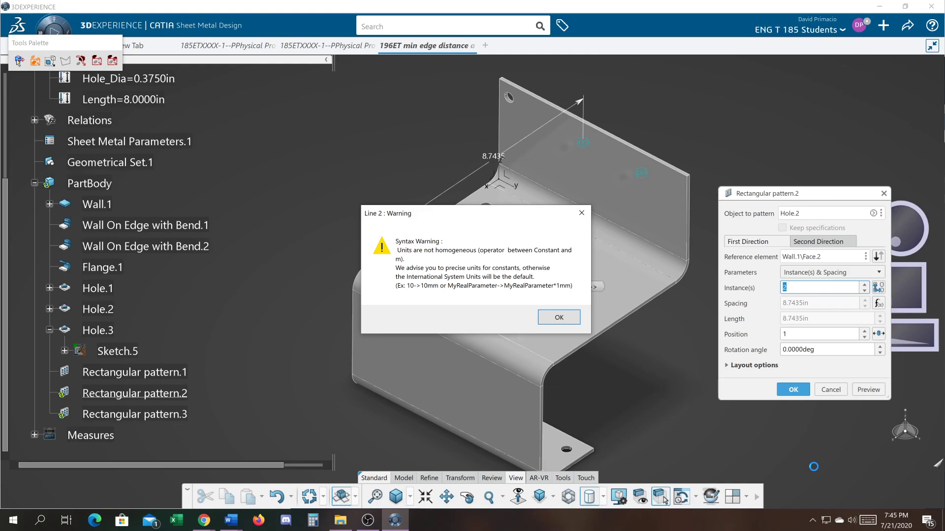
left_click(560, 317)
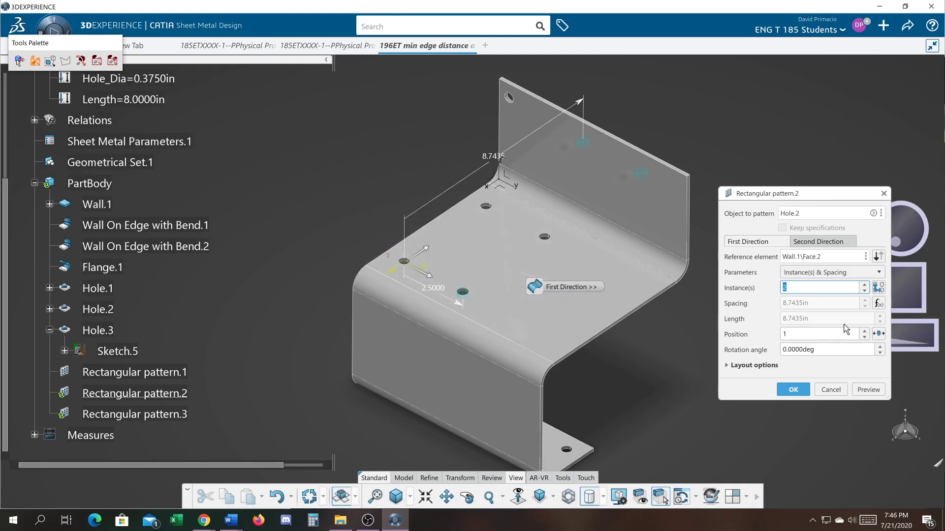
Add the inch unit to the .05 constant in Rectangular pattern.2's first-direction spacing formula
left_click(879, 303)
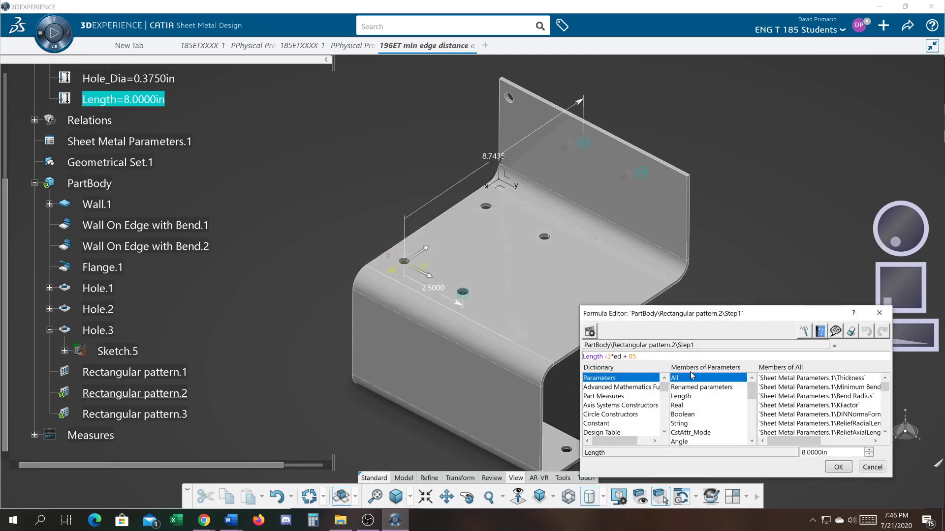
type("in")
left_click(837, 468)
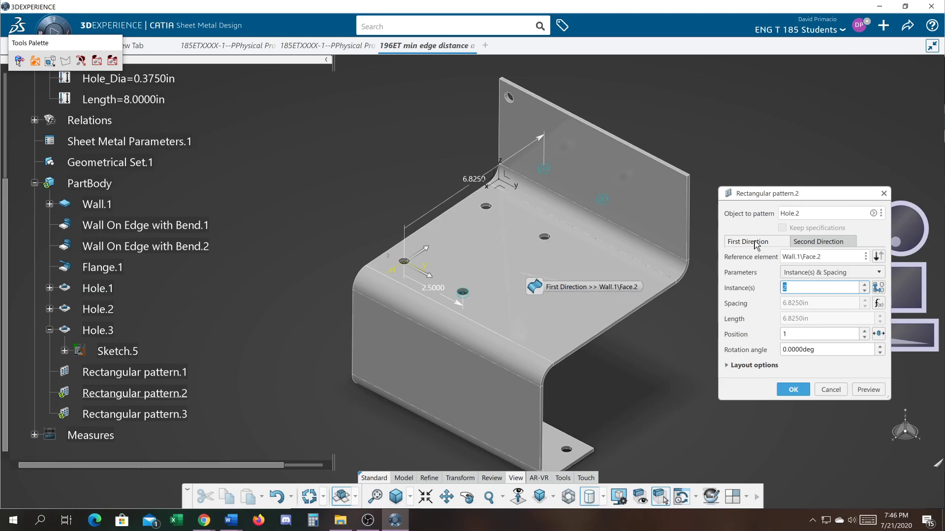
Drive the second-direction spacing of Rectangular pattern.2 with the formula Length -2*ed +.05in
left_click(818, 242)
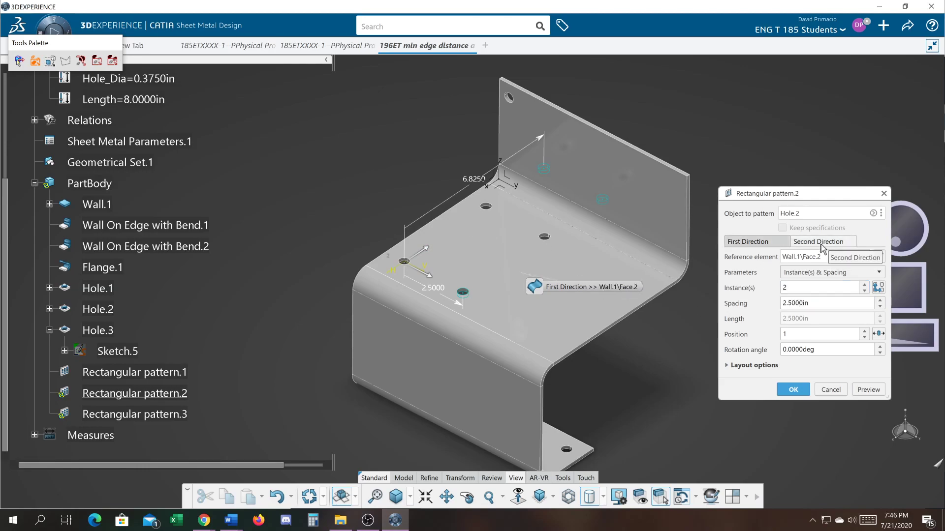
right_click(859, 302)
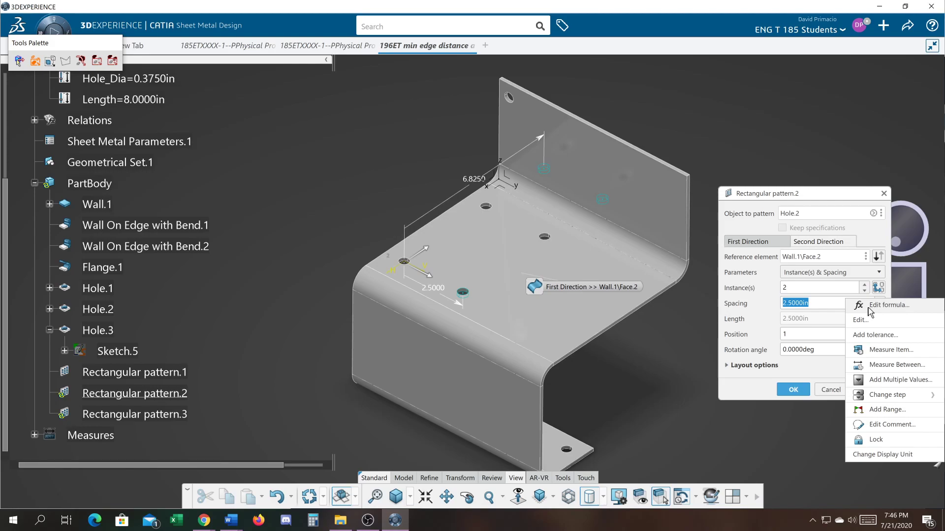
left_click(870, 309)
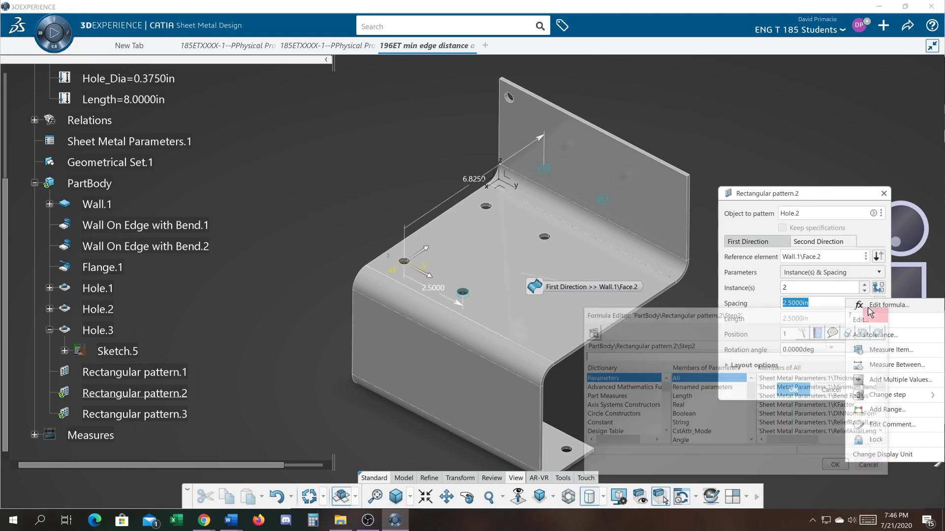
left_click(705, 387)
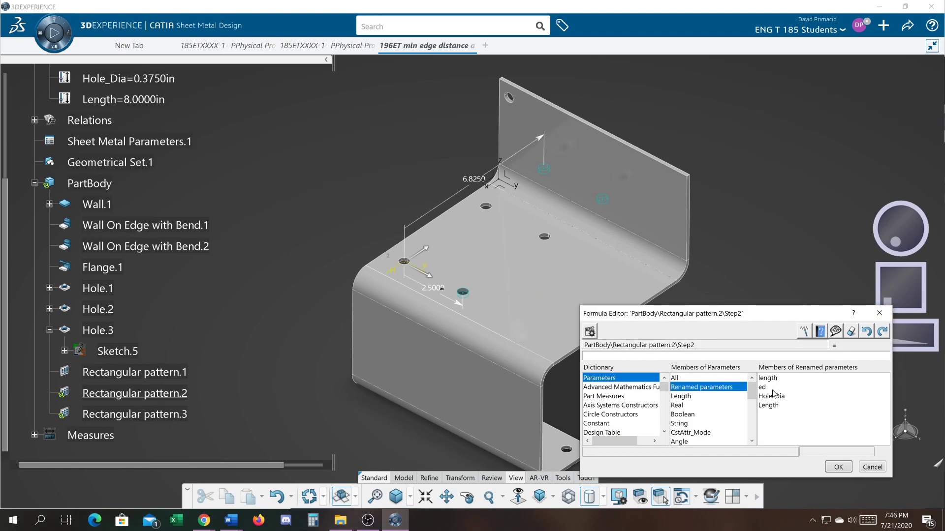
left_click(103, 104)
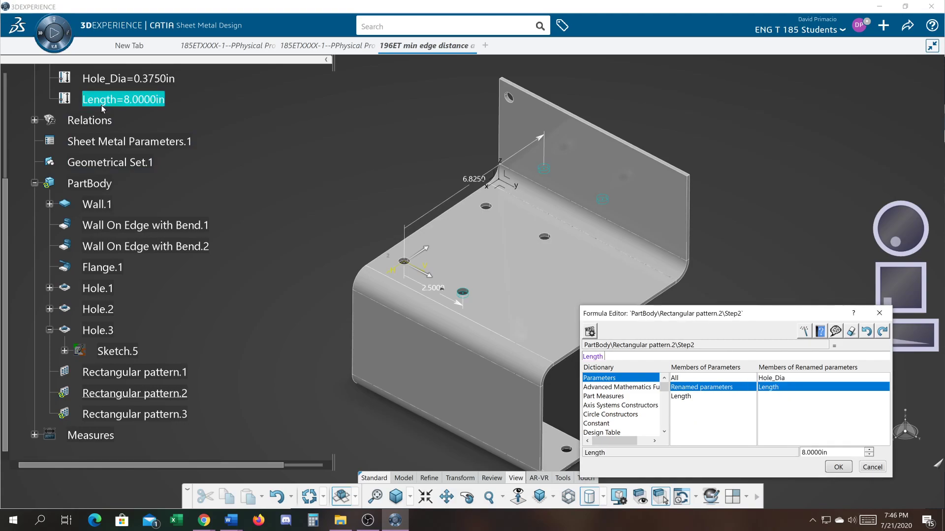
type("-2*")
left_click(98, 203)
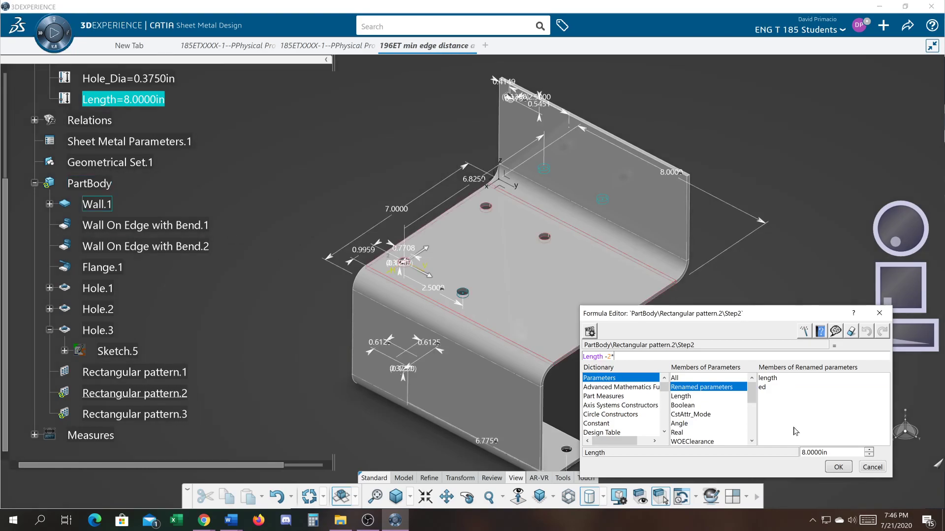
double_click(763, 388)
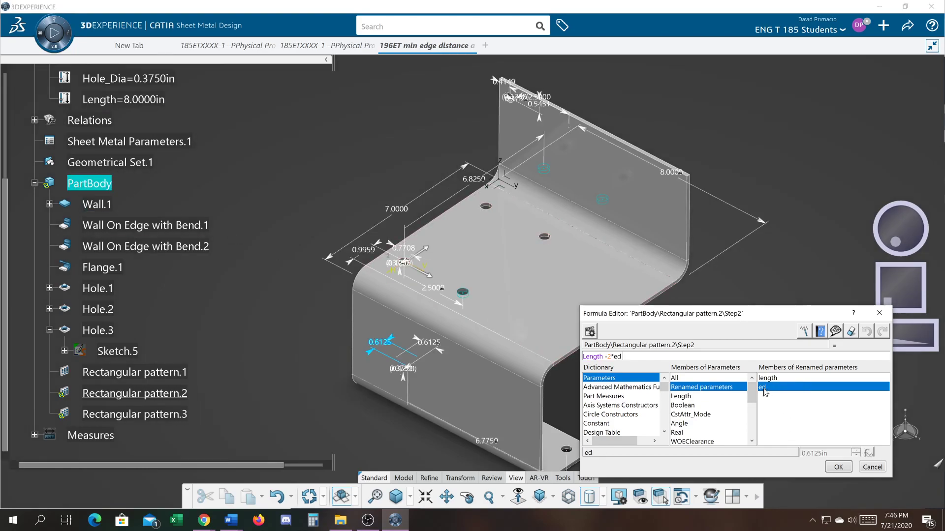
type("+.05in")
left_click(838, 467)
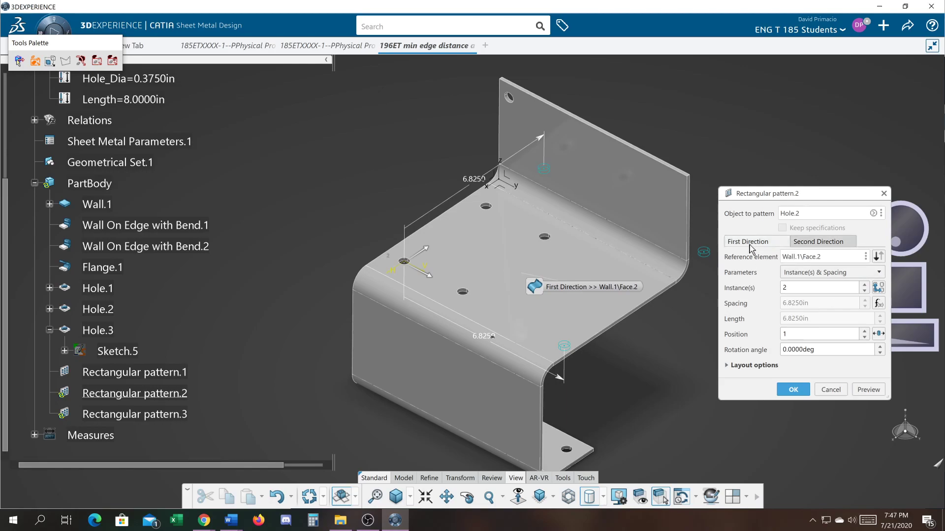
Remove the first-direction spacing formula of Rectangular pattern.2 and try a fixed spacing of 6 in
left_click(879, 303)
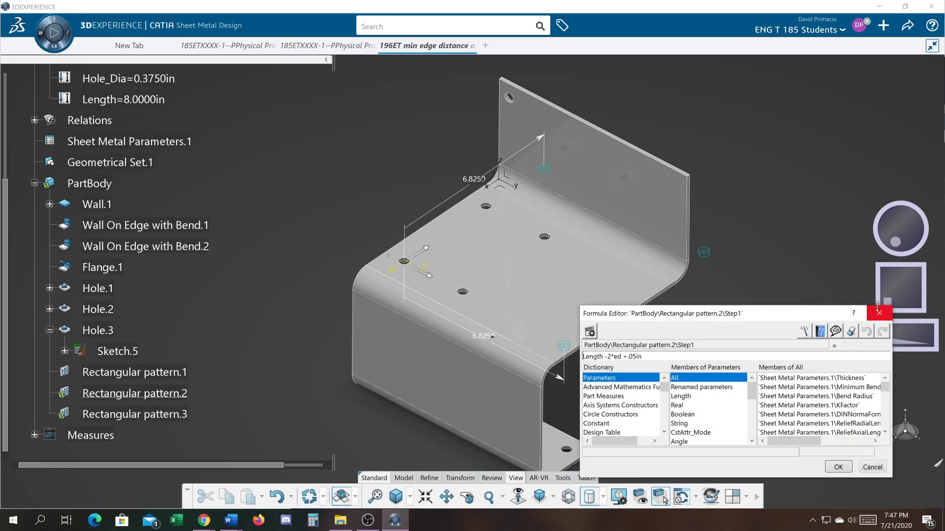
left_click(851, 332)
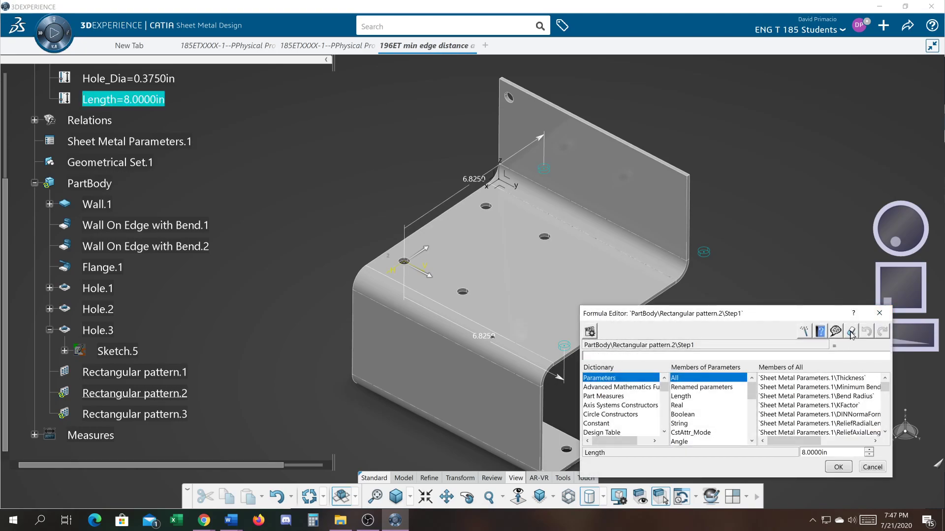
left_click(837, 469)
left_click(815, 302)
type("6")
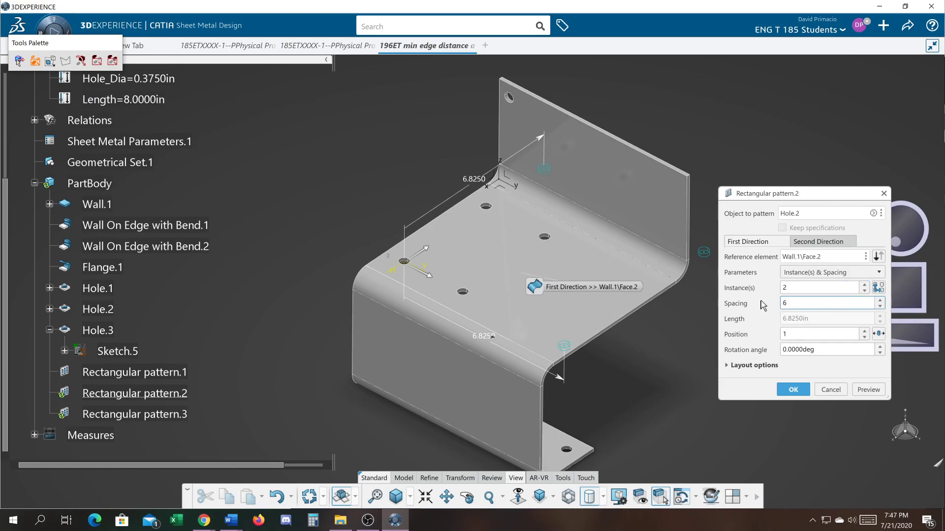
key("Return")
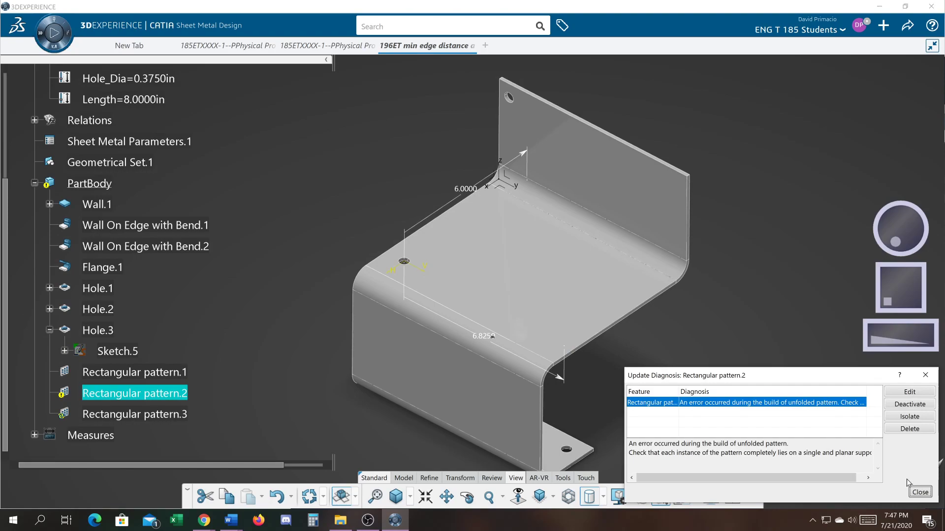
left_click(916, 491)
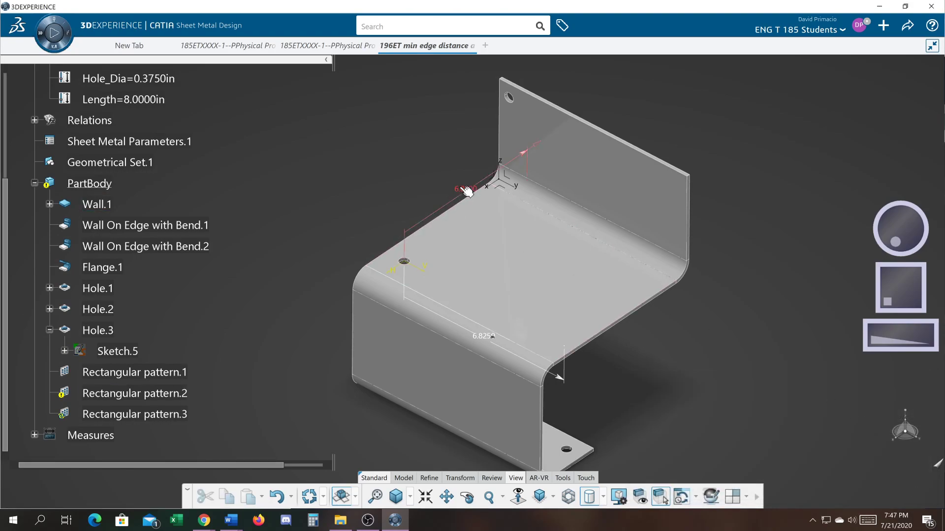
Try a first-direction spacing of 5 in for Rectangular pattern.2
double_click(134, 392)
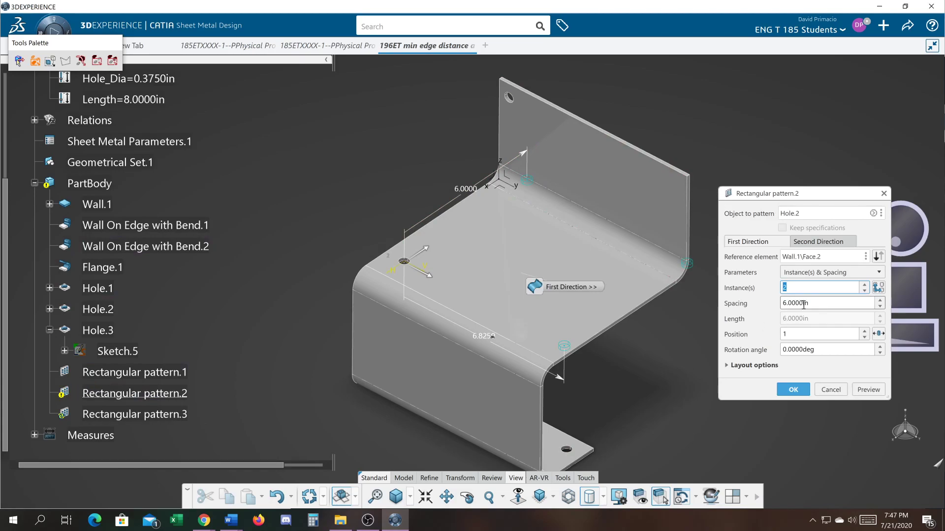
key("Tab")
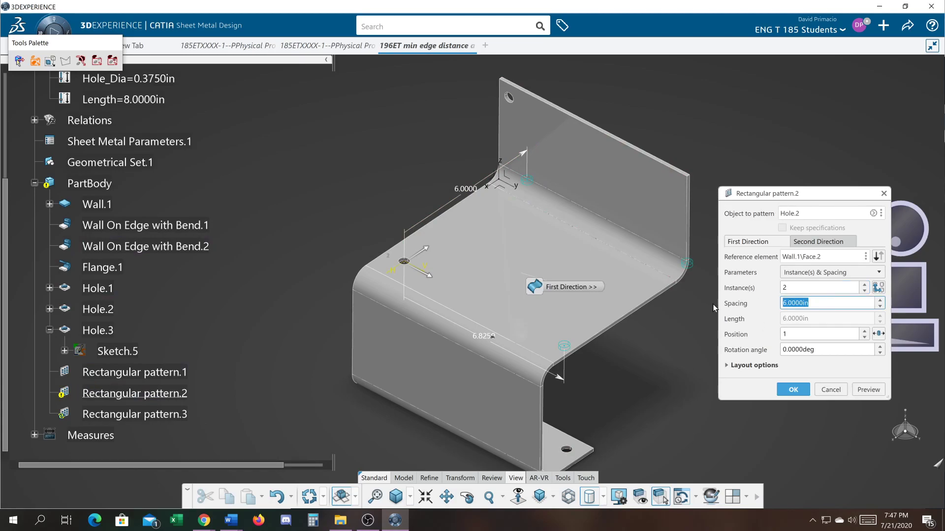
type("5")
key("Return")
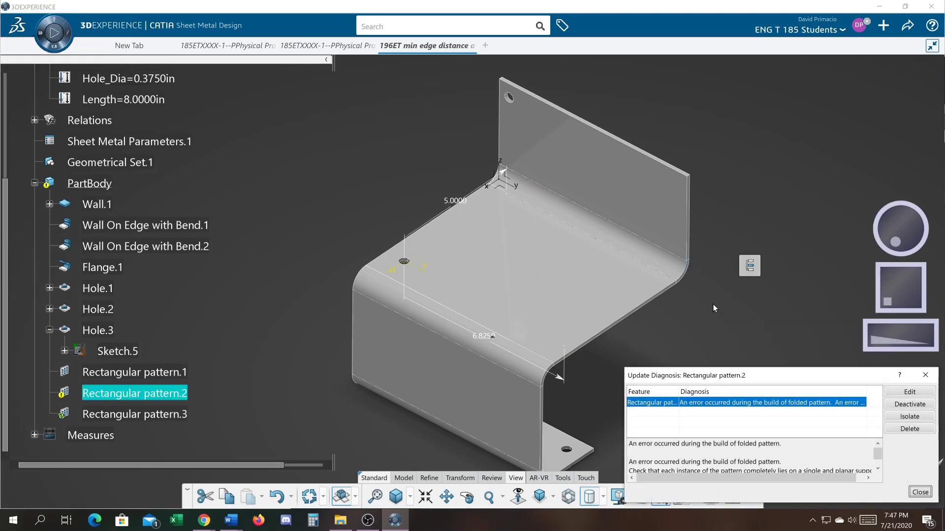
left_click(927, 490)
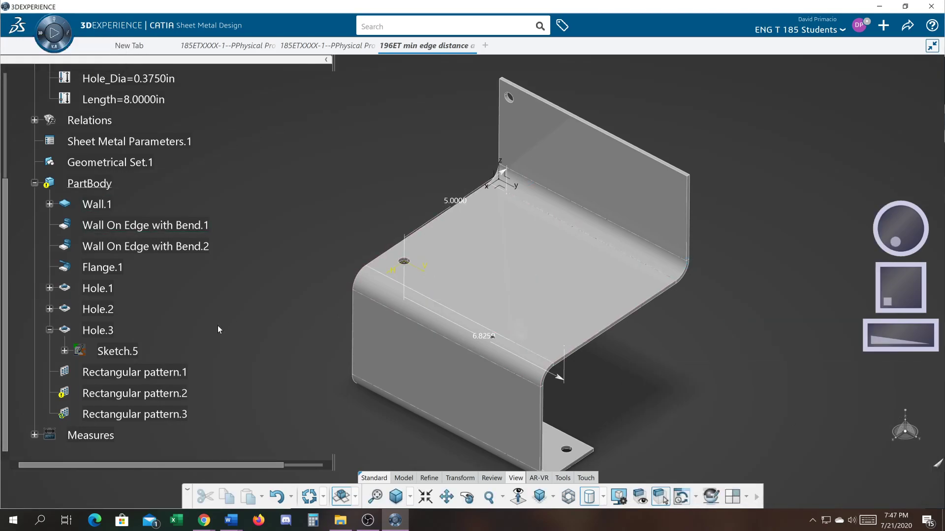
Set the first-direction spacing of Rectangular pattern.2 to 4 in, preview the holes and apply the pattern
double_click(133, 393)
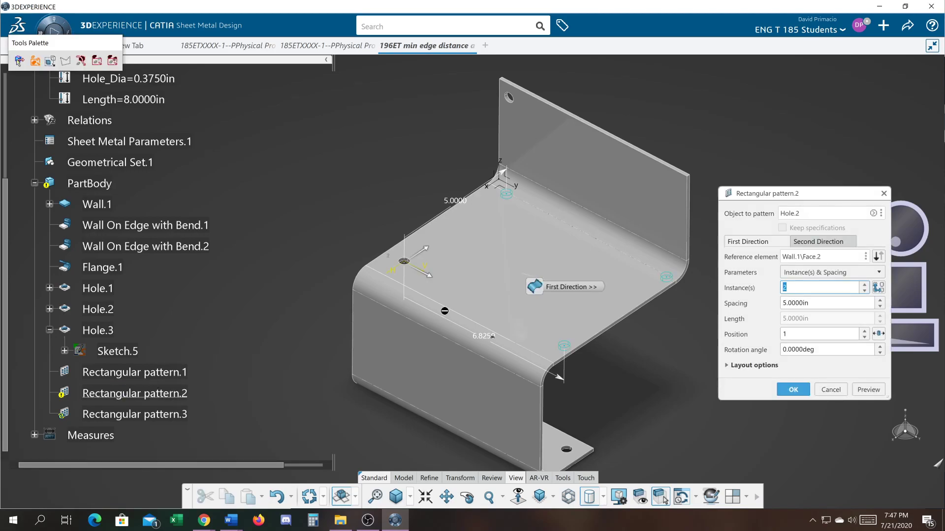
key("Tab")
type("4")
left_click(868, 390)
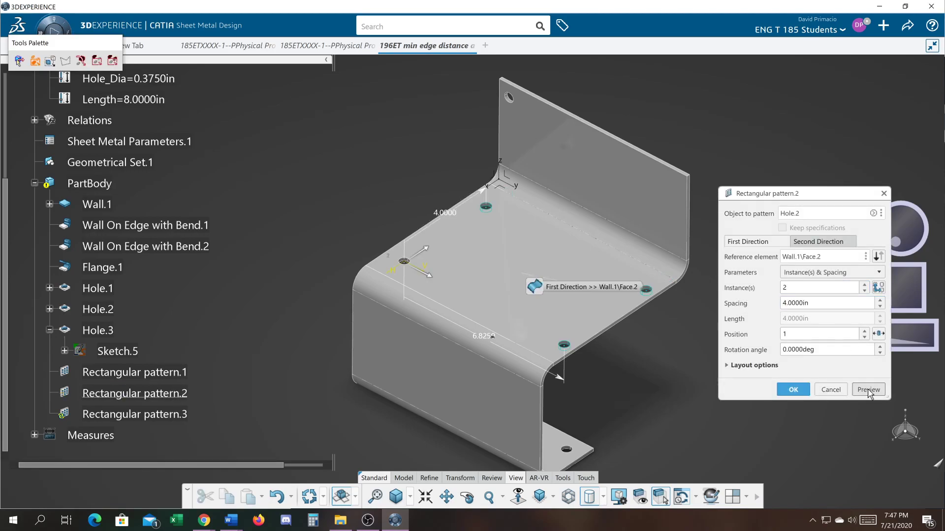
left_click(791, 391)
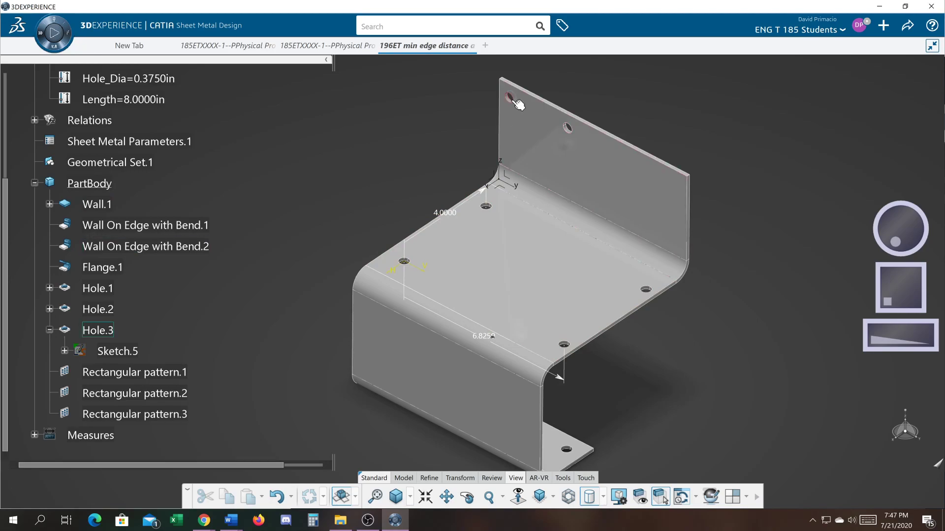
Drive the first-direction spacing of Rectangular pattern.3 with the formula Length -2*ed +.05in, preview the holes and apply the pattern
double_click(187, 414)
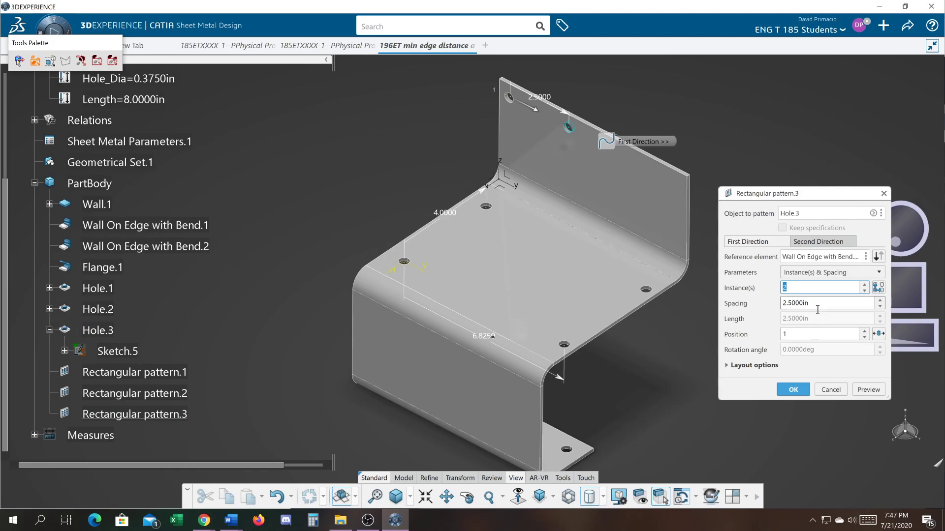
right_click(821, 303)
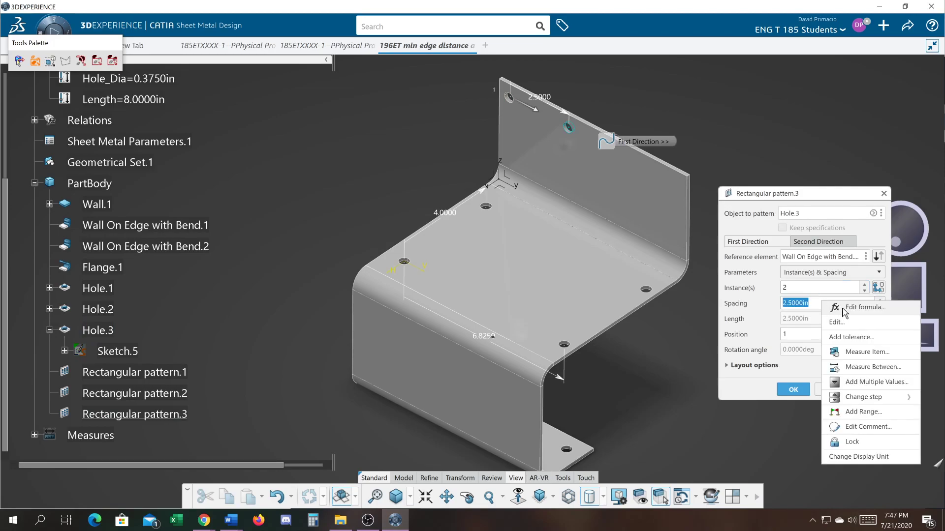
left_click(846, 308)
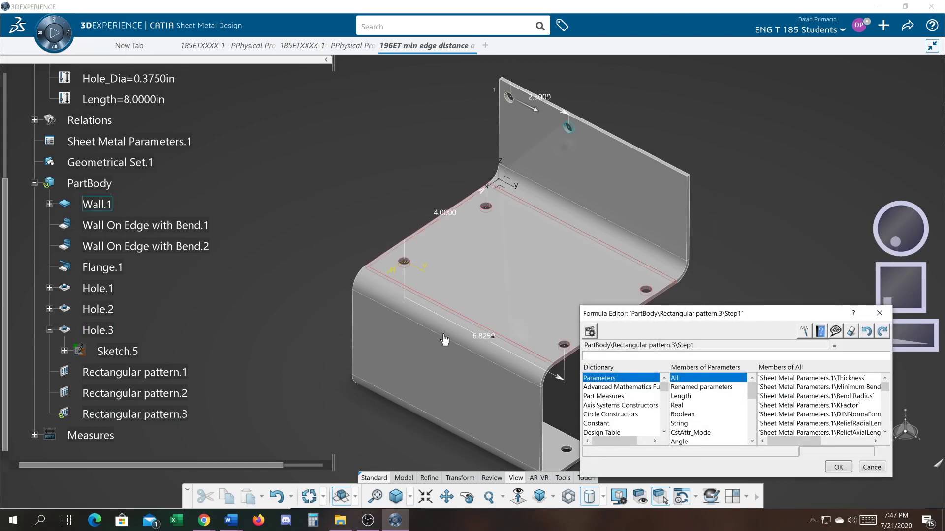
left_click(159, 102)
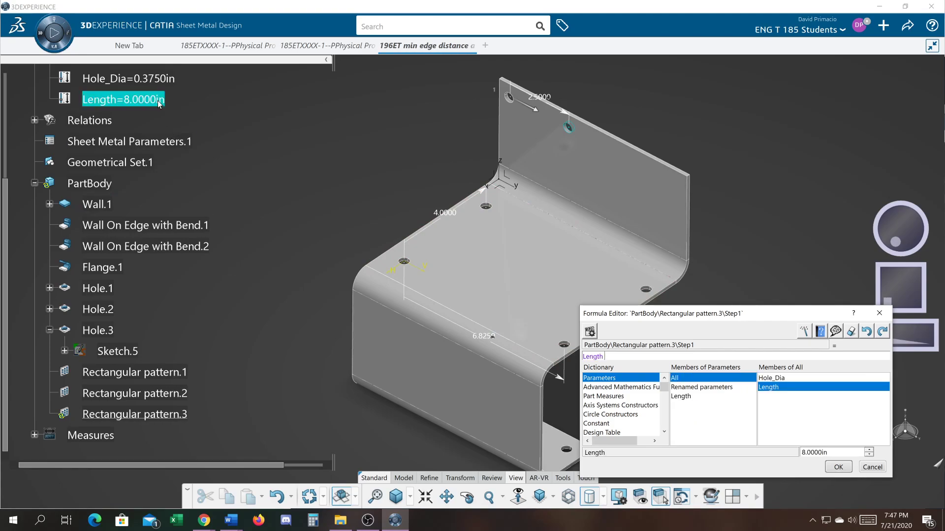
type("-2*")
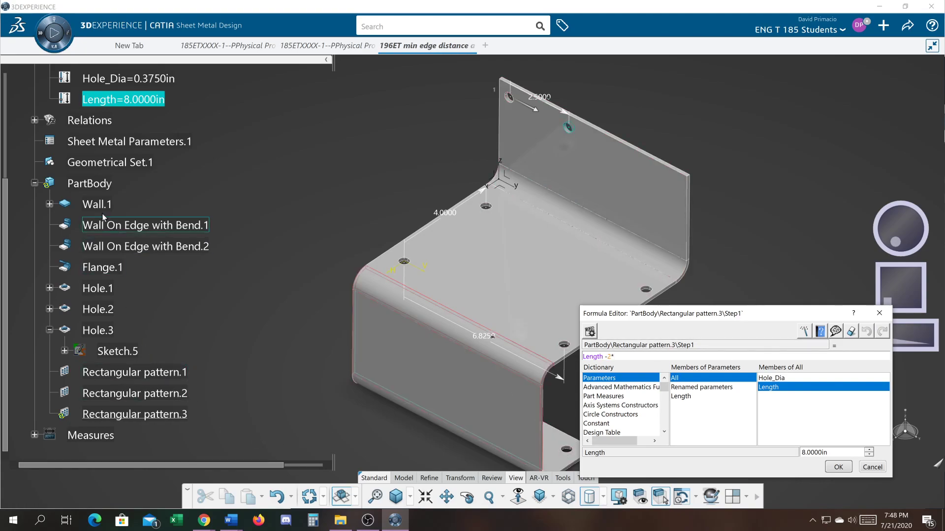
left_click(101, 189)
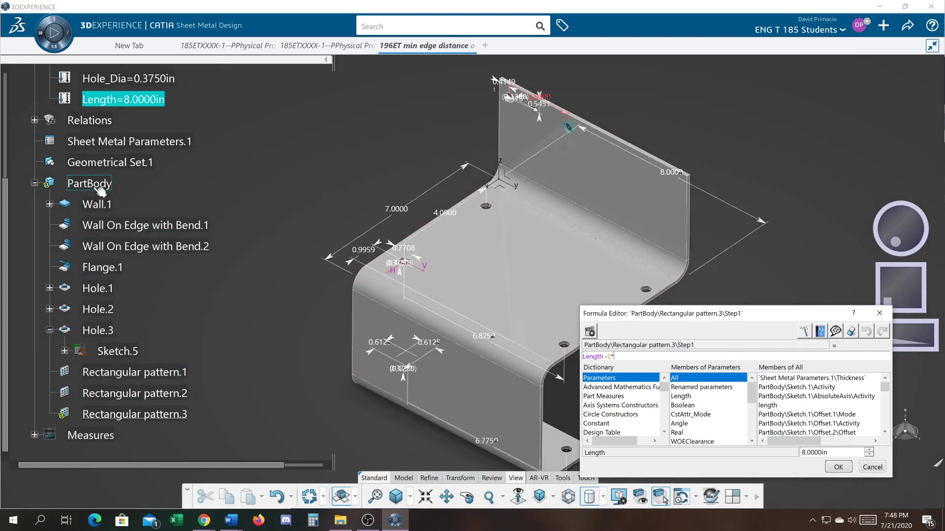
left_click(710, 388)
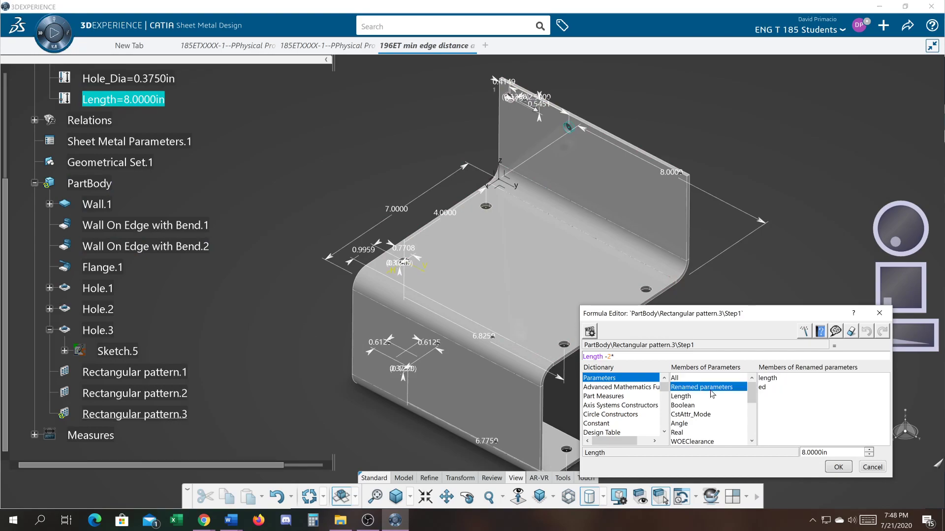
left_click(763, 389)
double_click(762, 388)
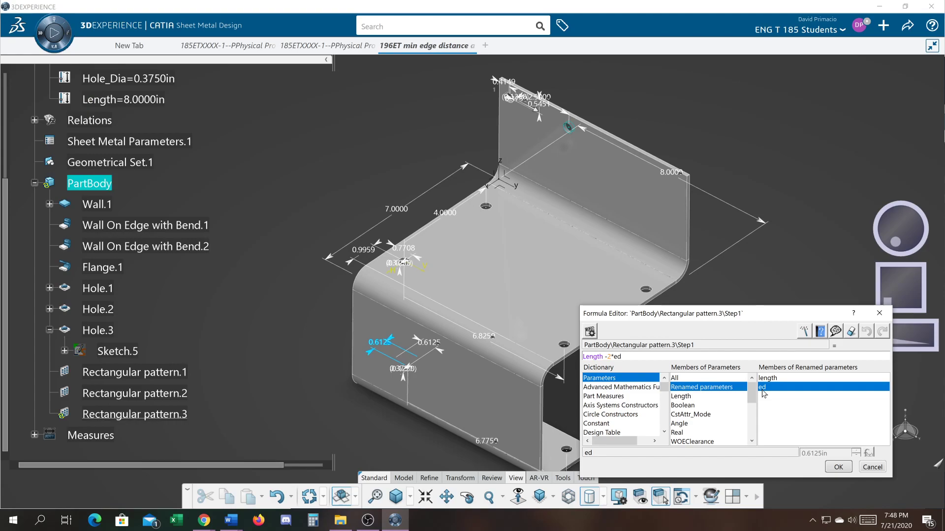
type("+ .0")
left_click(831, 468)
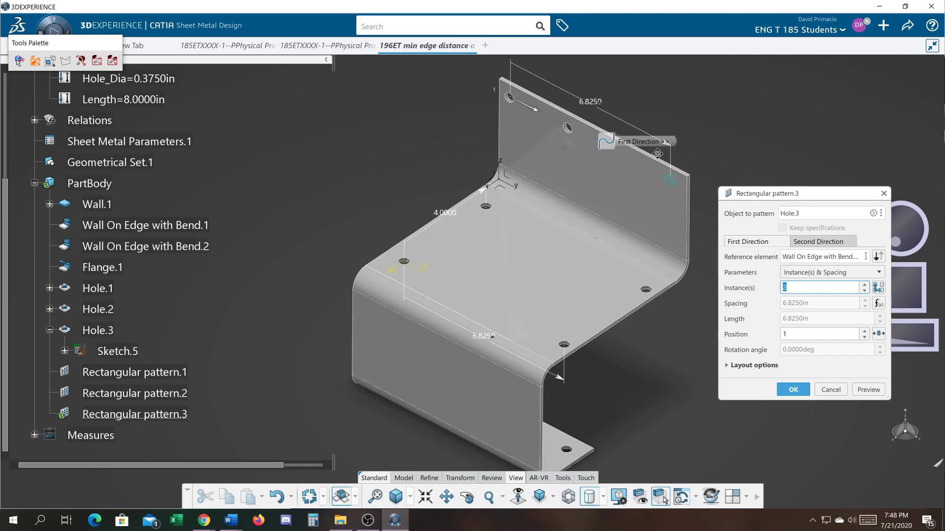
left_click(873, 393)
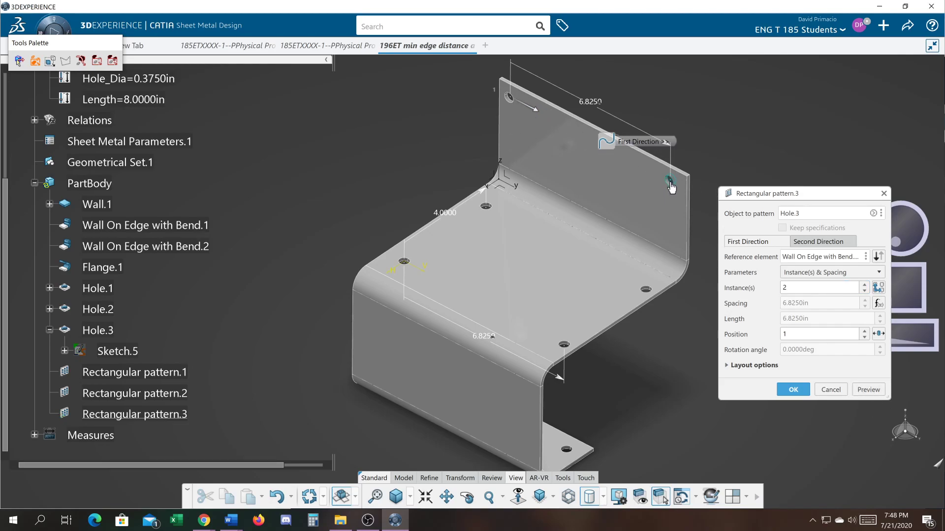
left_click(776, 388)
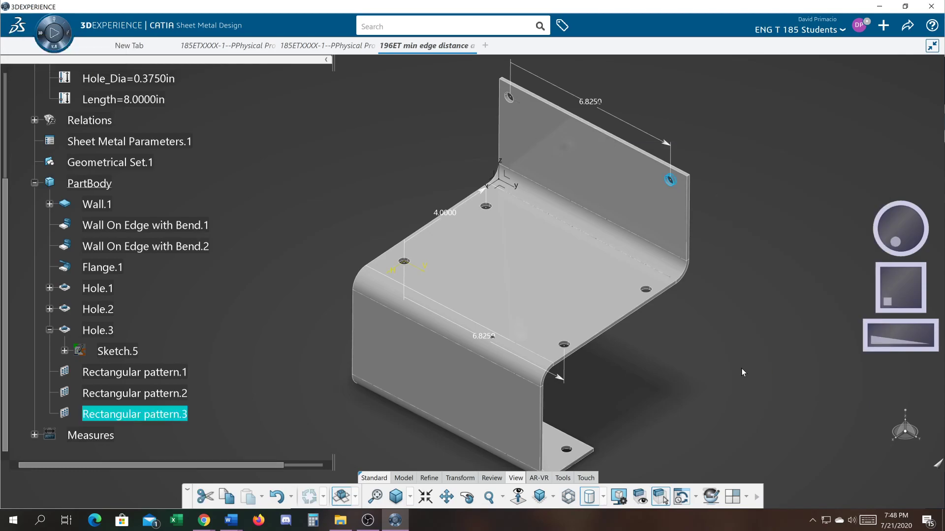
Open Sketch.1 under Wall.1 to examine the base wall's overall dimensions and exit the sketch
scroll(691, 374, "up", 3)
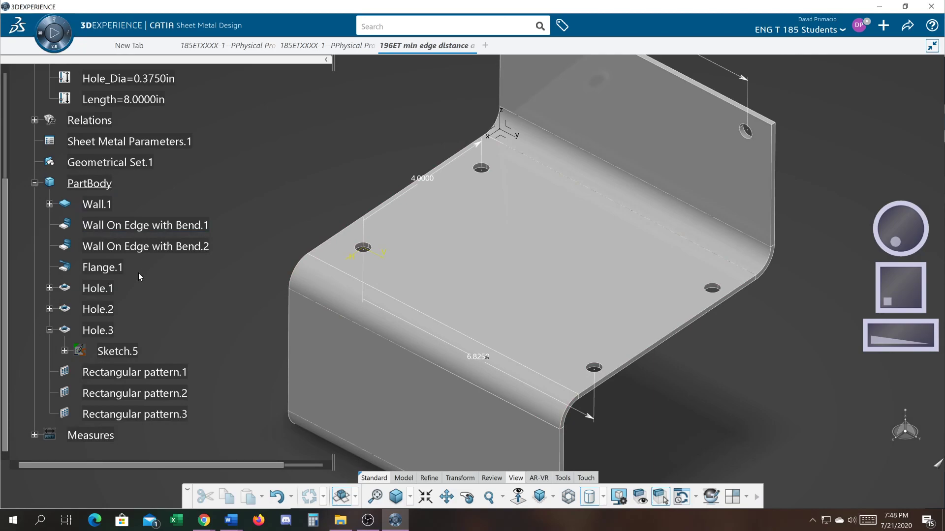
left_click(49, 205)
double_click(117, 226)
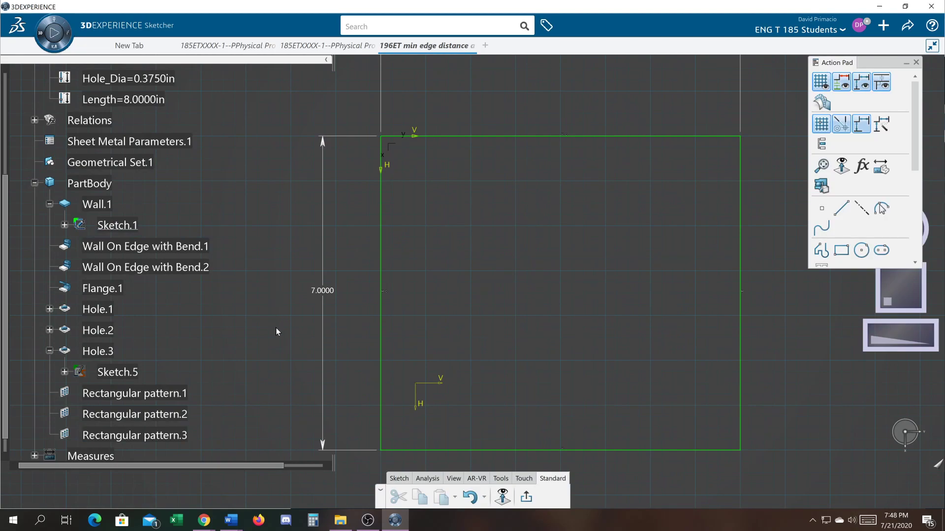
middle_click_drag(295, 253, 317, 310)
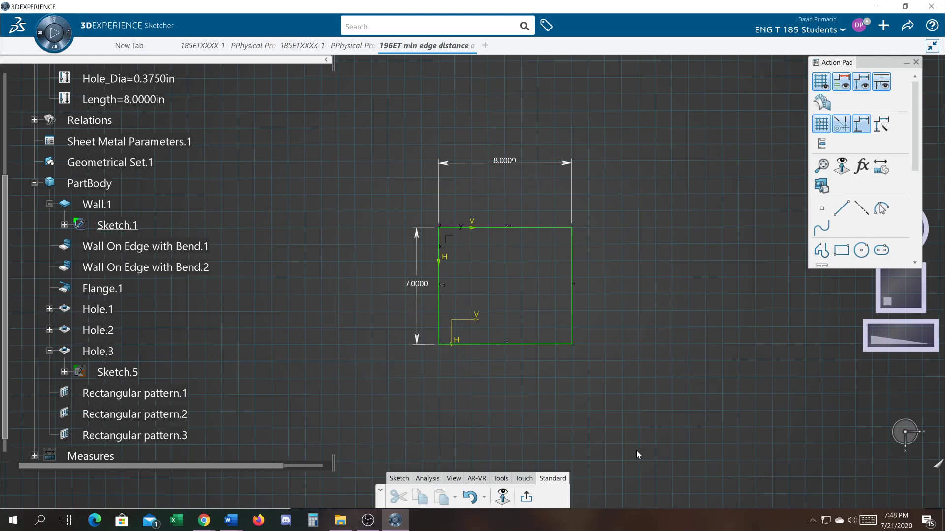
left_click(526, 497)
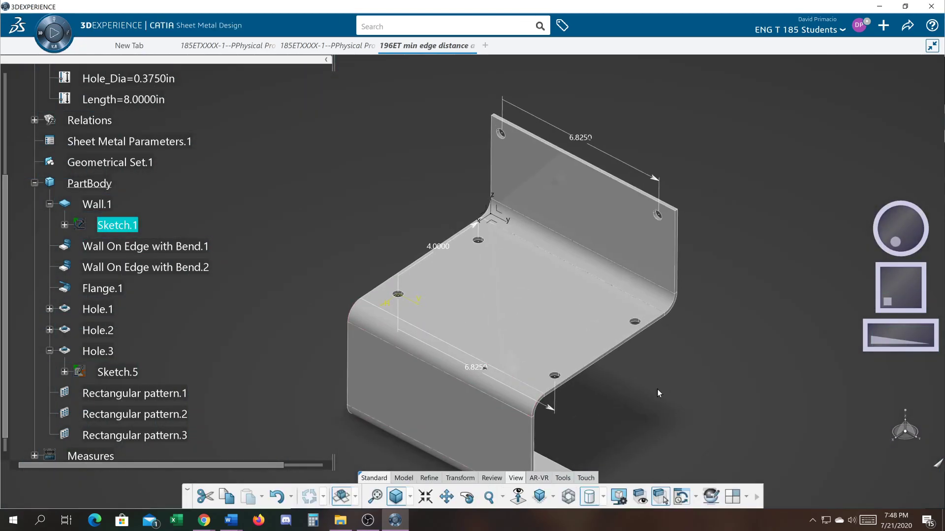
Measure the minimum distance between the two bend lines on the bracket's top wall and keep the measure
left_click(657, 389)
mouse_move(645, 386)
middle_mouse_down()
mouse_move(593, 375)
mouse_move(592, 390)
middle_mouse_up()
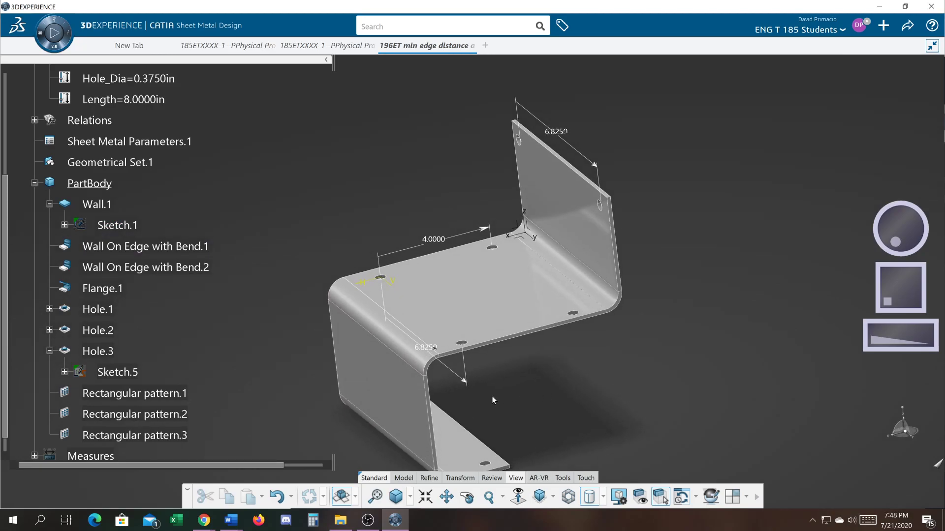
left_click(401, 382)
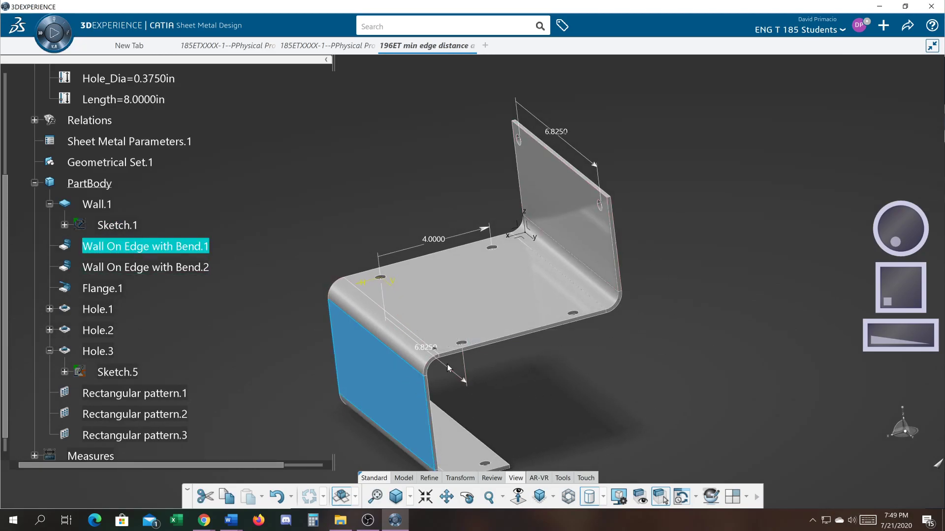
left_click(542, 381)
middle_click_drag(541, 364, 502, 390)
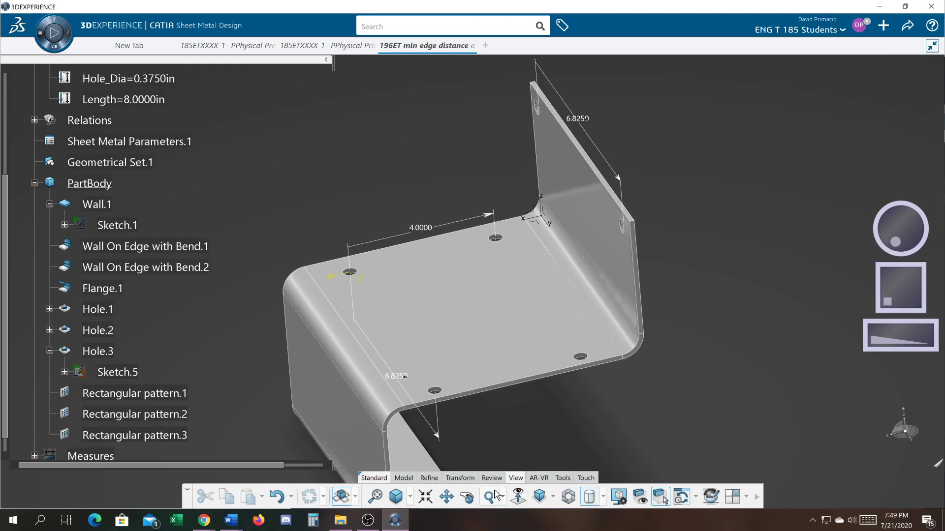
left_click(561, 479)
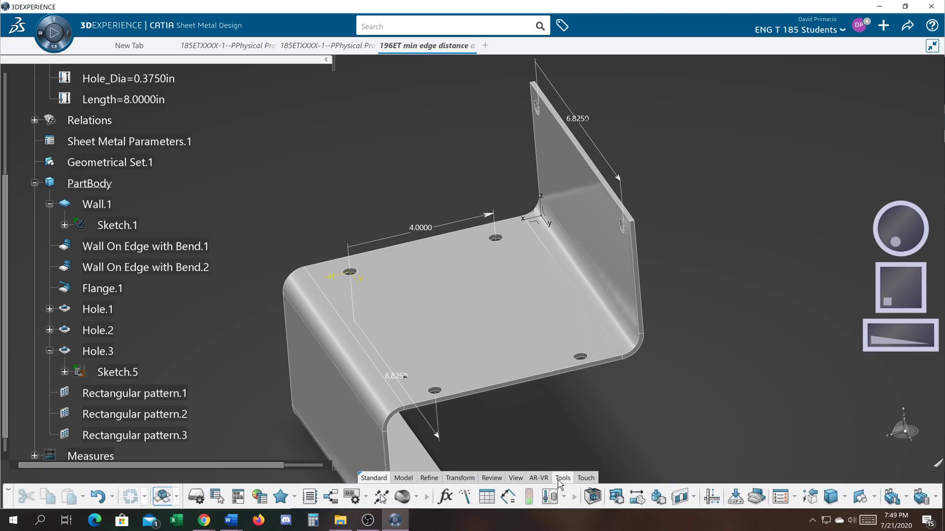
left_click(635, 500)
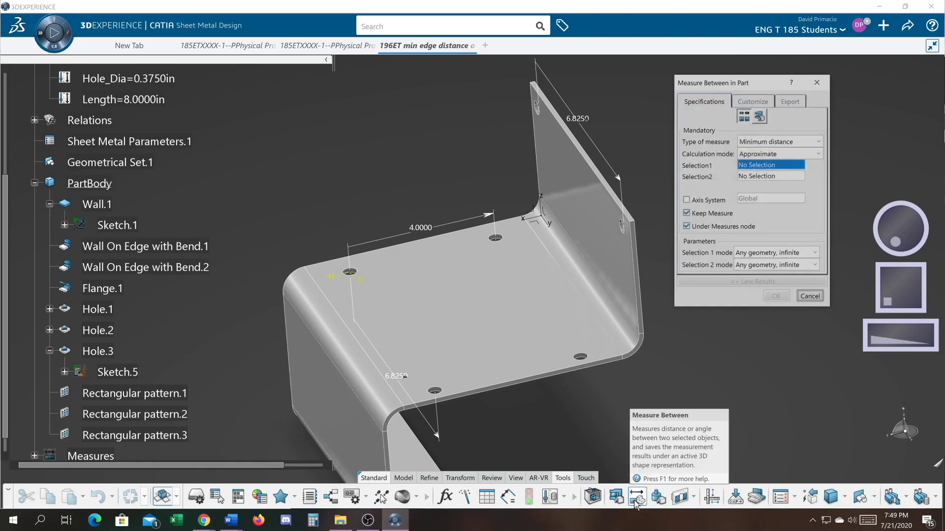
left_click(370, 357)
left_click(581, 299)
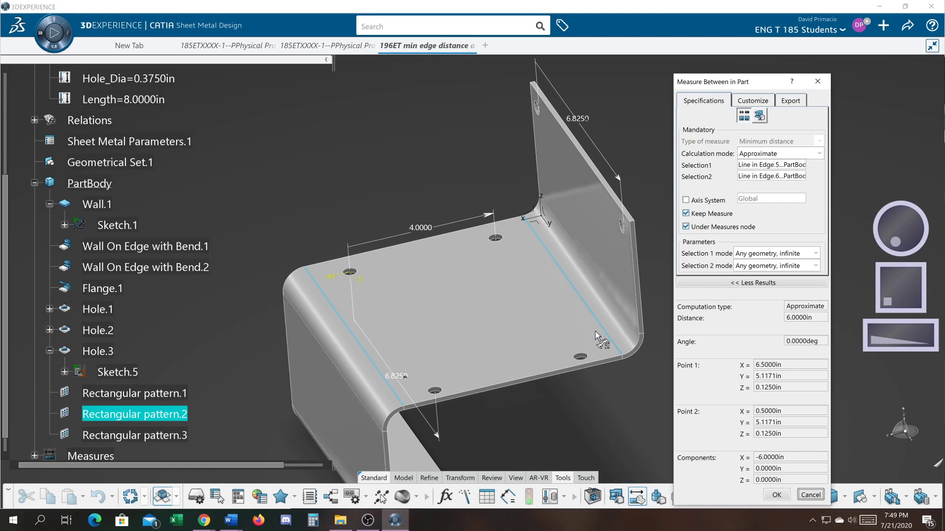
left_click(778, 497)
Create a single-value Length parameter named Width
middle_click_drag(538, 422, 609, 396)
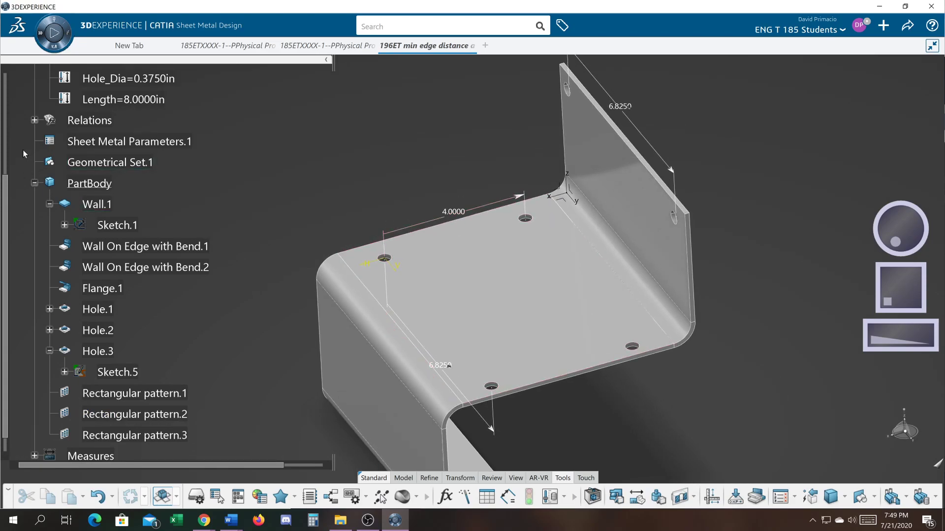
left_click_drag(8, 184, 5, 137)
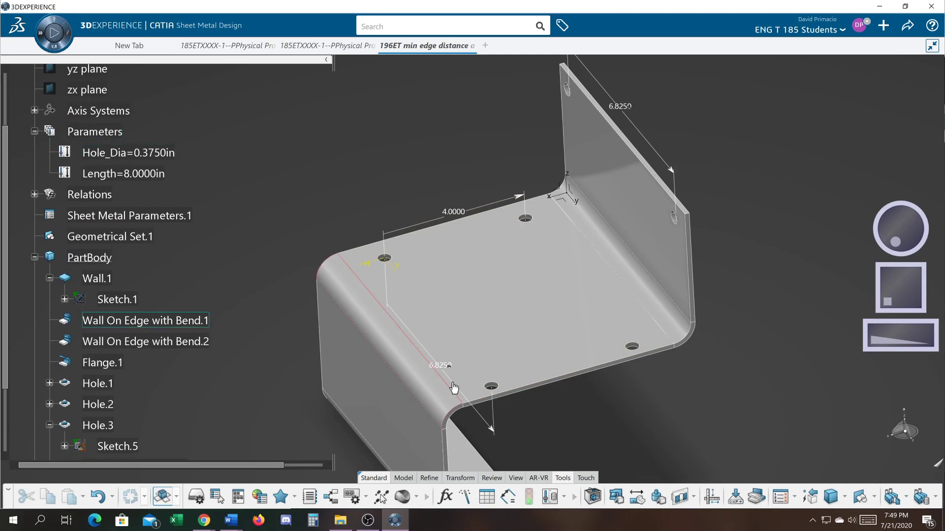
left_click(444, 498)
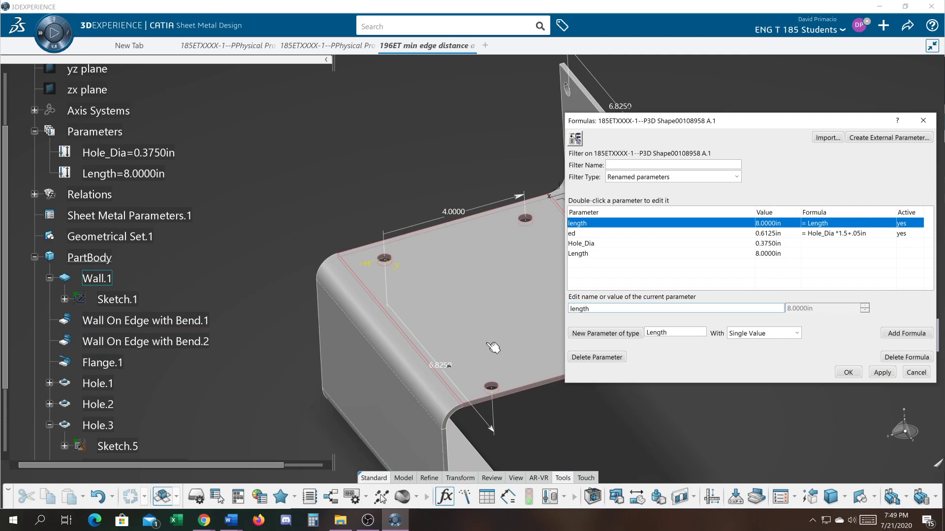
left_click(595, 334)
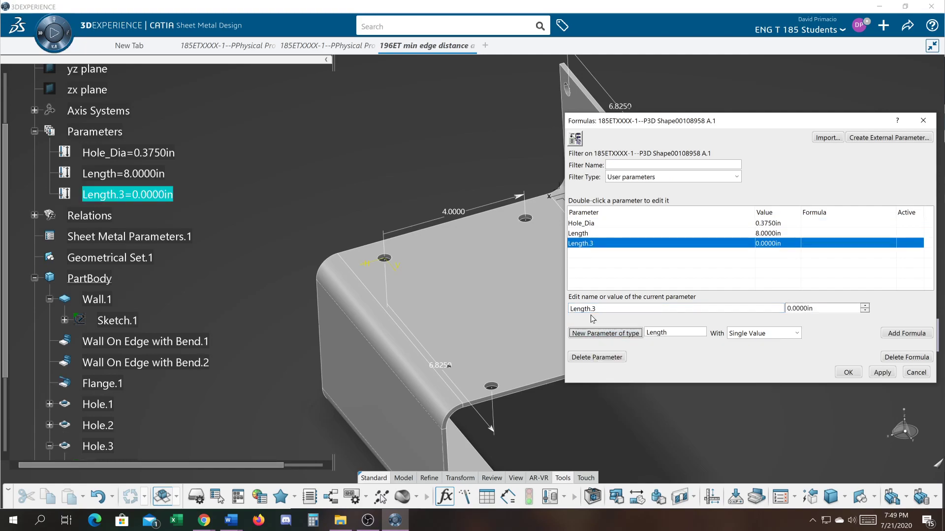
left_click_drag(598, 309, 566, 310)
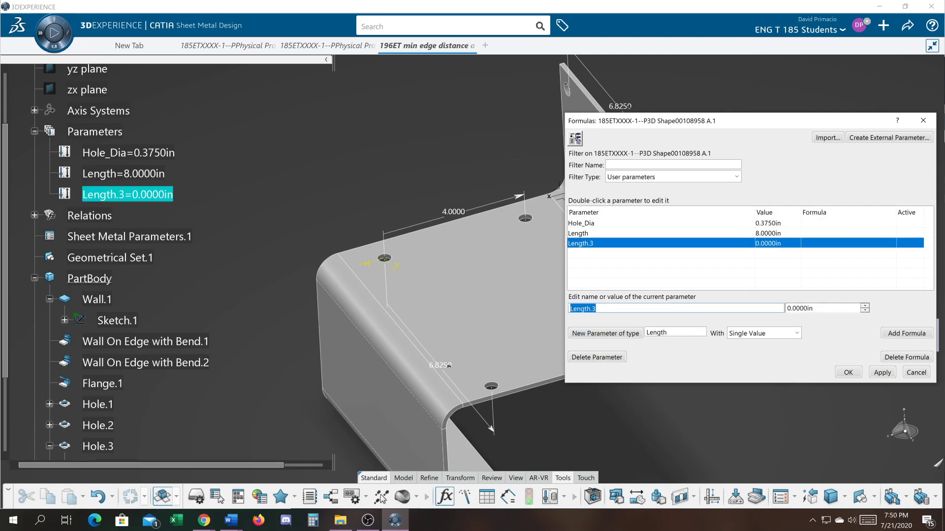
type("Width")
key("Return")
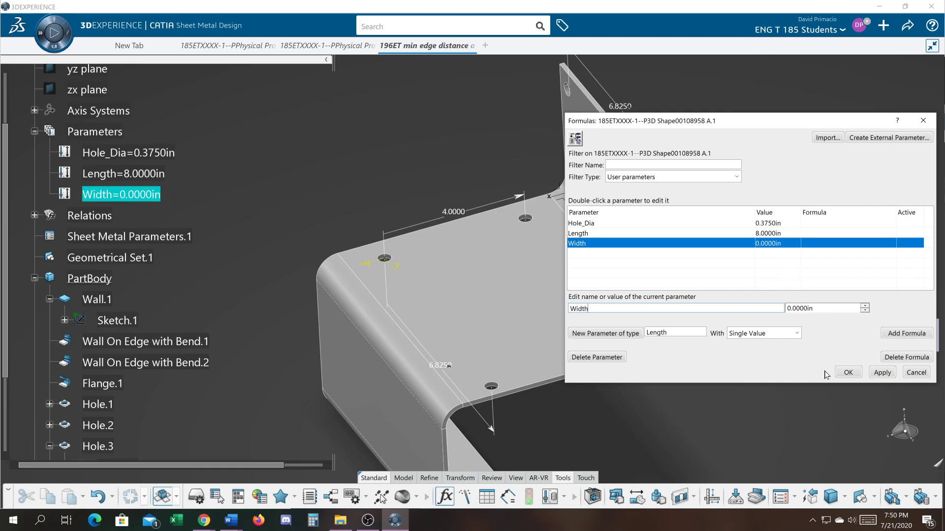
left_click(845, 373)
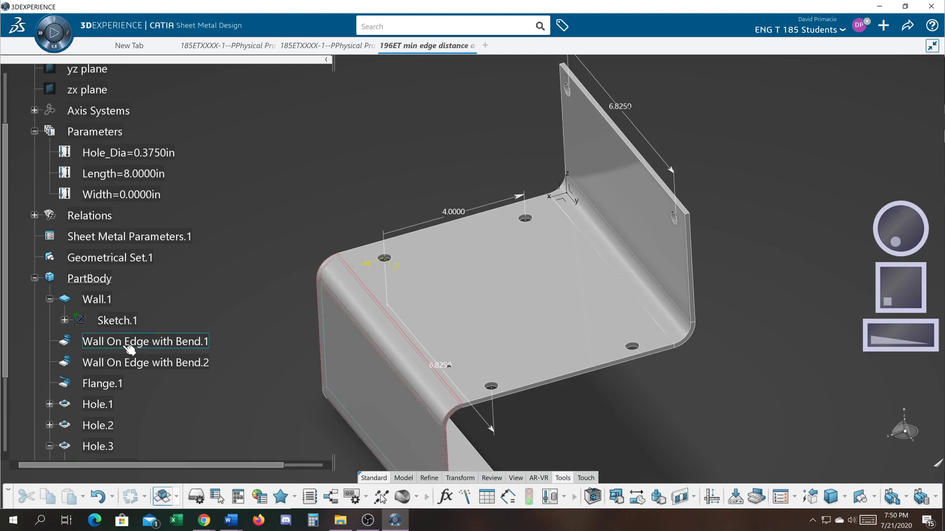
In Sketch.1 of Wall.1, rename the offset parameter of the 7 in dimension as width
double_click(116, 322)
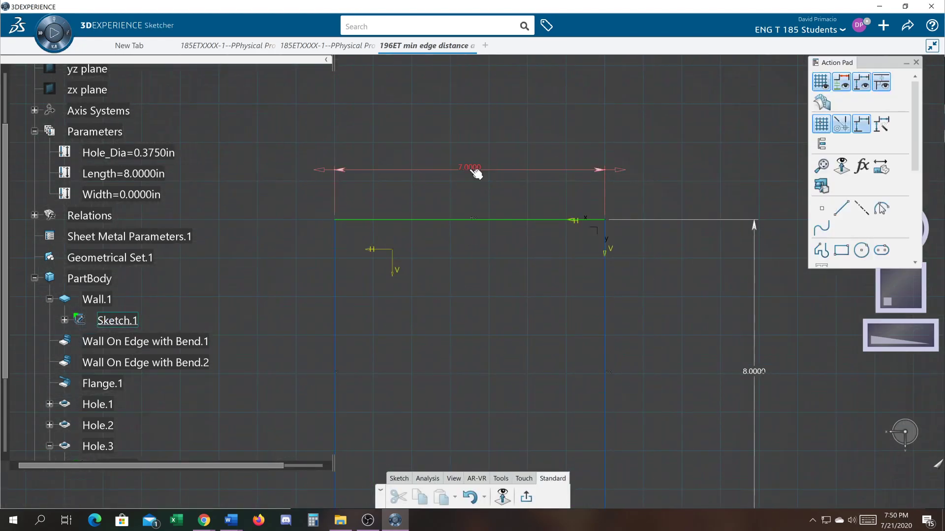
left_click(471, 172)
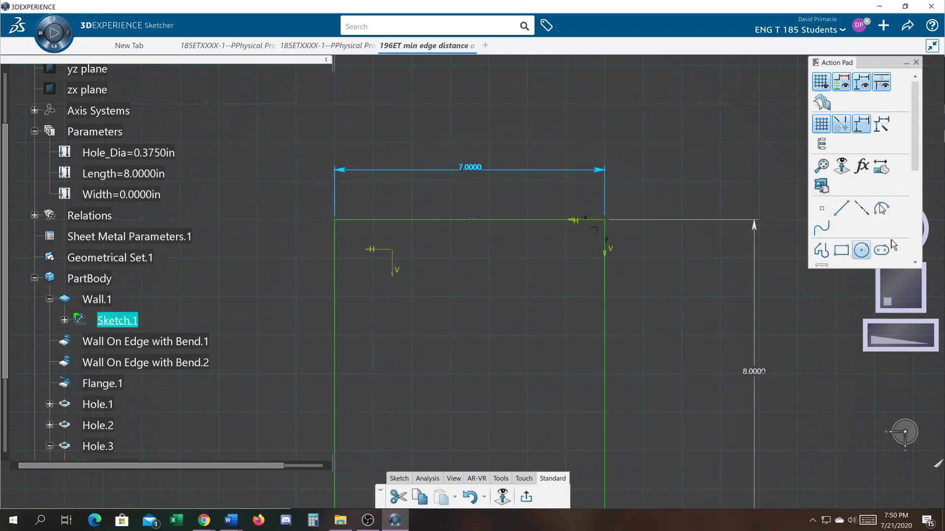
left_click(918, 229)
scroll(918, 228, "up", 5)
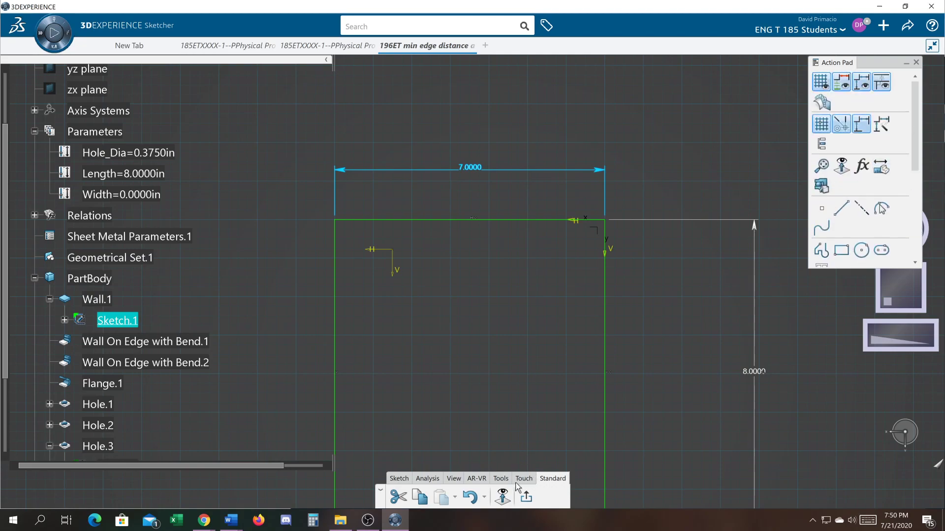
left_click(426, 479)
left_click(399, 479)
left_click(453, 479)
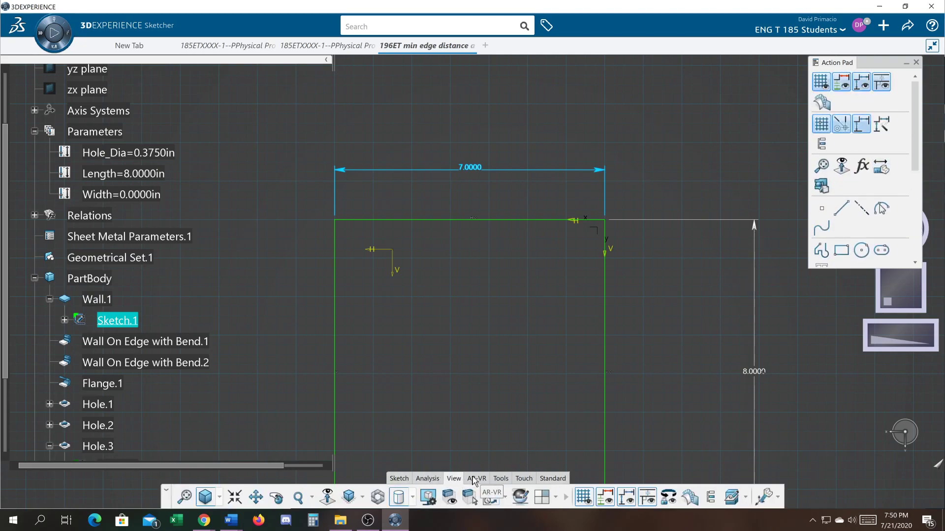
left_click(476, 479)
left_click(500, 479)
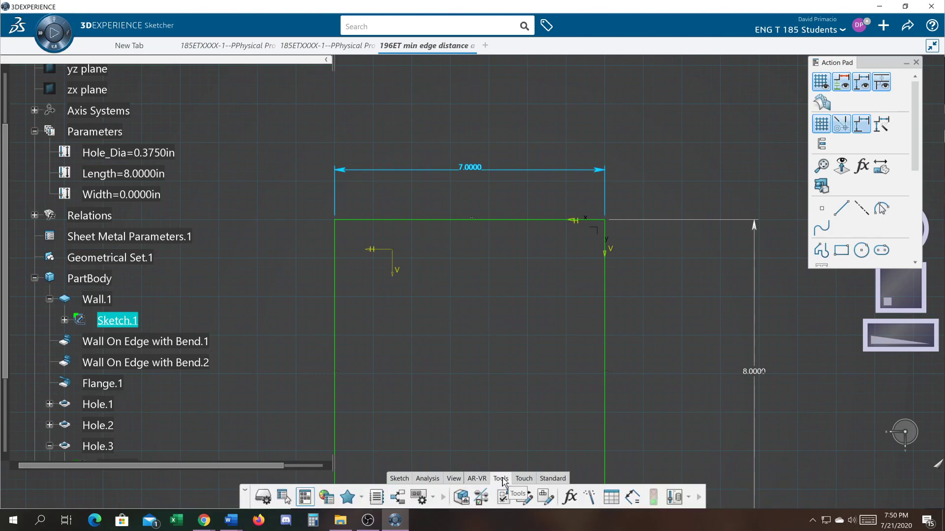
left_click(567, 498)
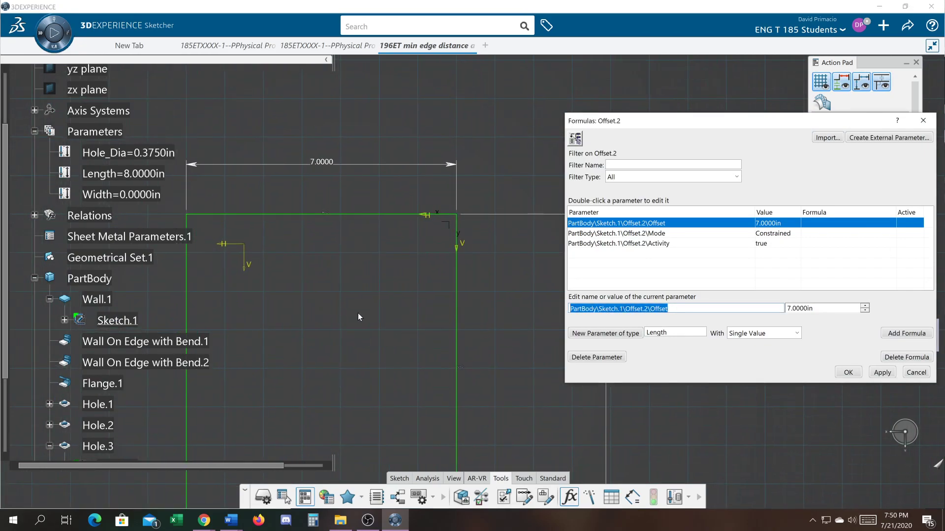
type("width")
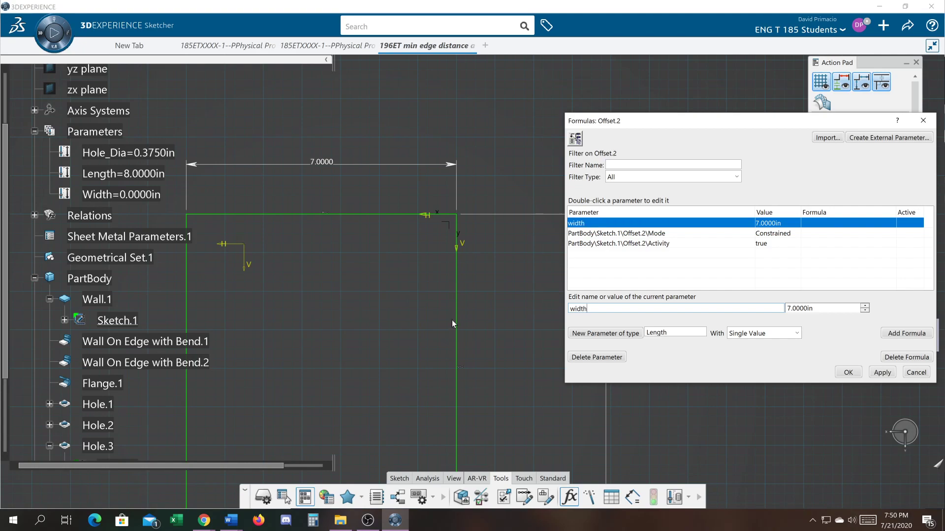
Add a formula that drives the sketch's width offset with the Width parameter
left_click(892, 333)
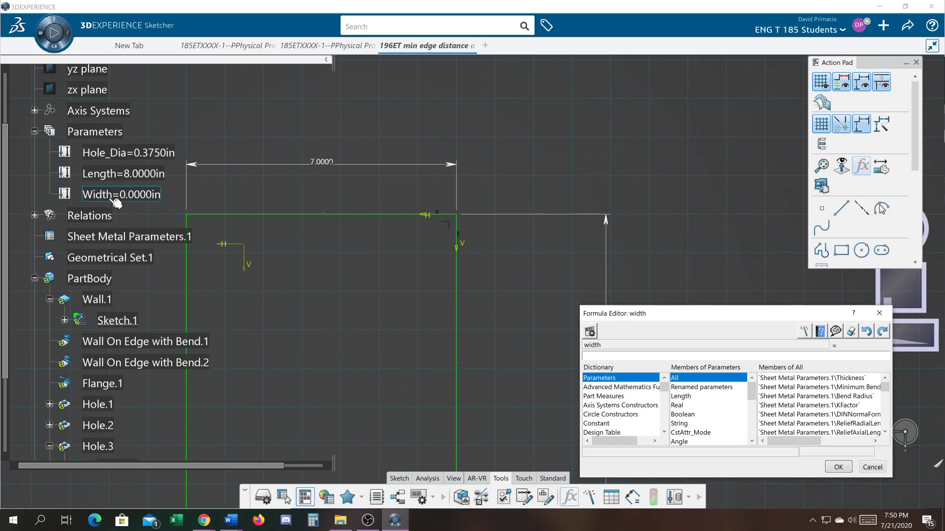
left_click(115, 196)
left_click(838, 468)
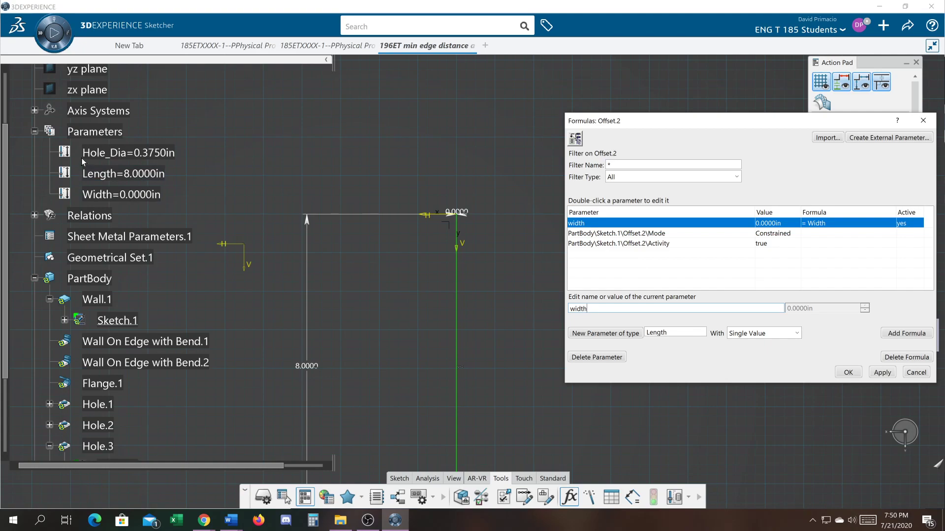
Set the Width parameter to 7 in and apply it
left_click(94, 131)
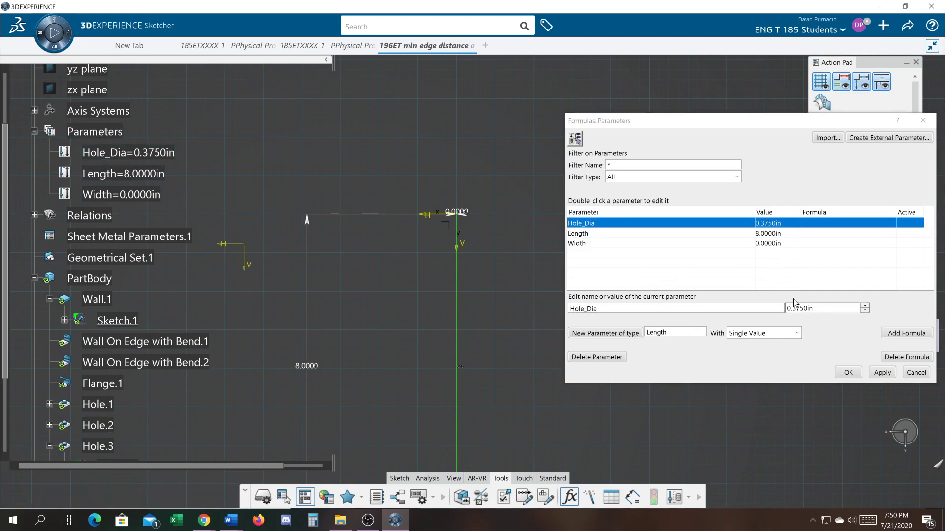
left_click(759, 244)
left_click_drag(818, 309, 730, 306)
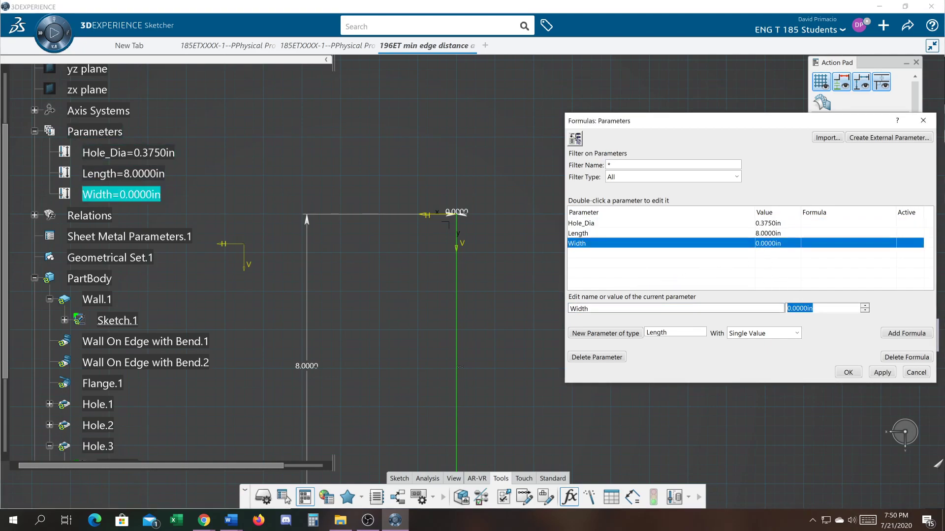
type("7")
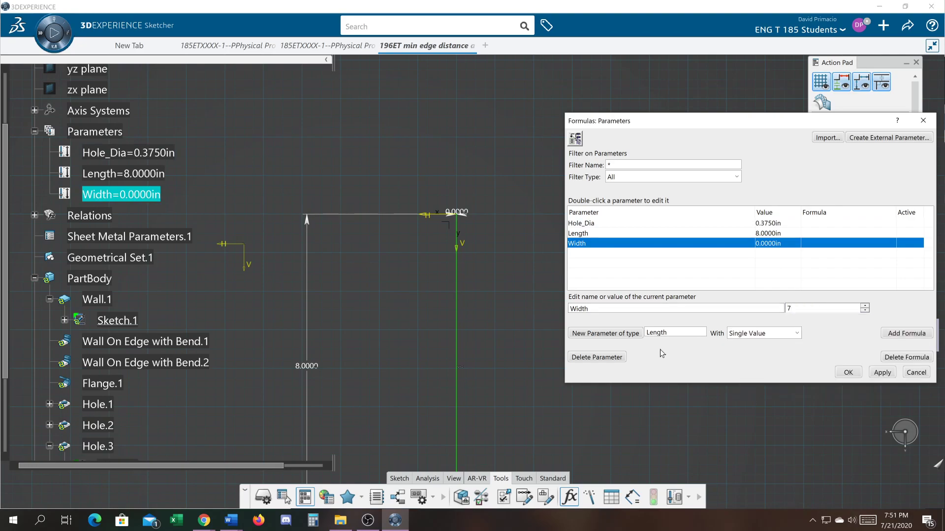
key("Tab")
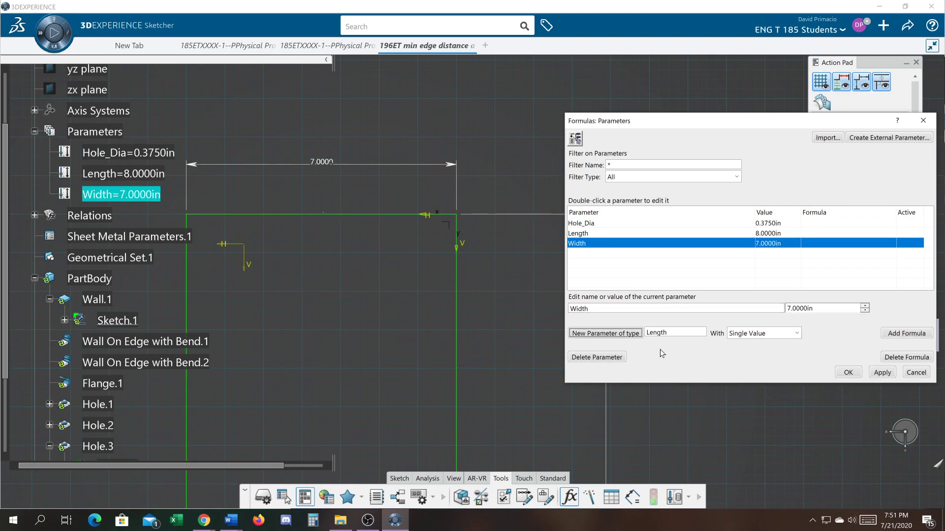
left_click(880, 374)
Review which parameters drive the length and width dimensions of Sketch.1 under Wall.1 and close the formulas
left_click(107, 299)
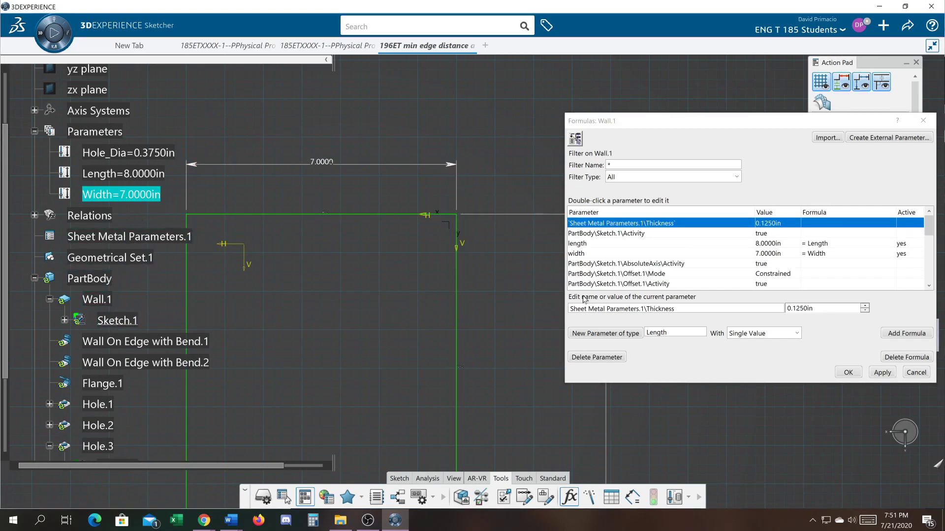
left_click(118, 320)
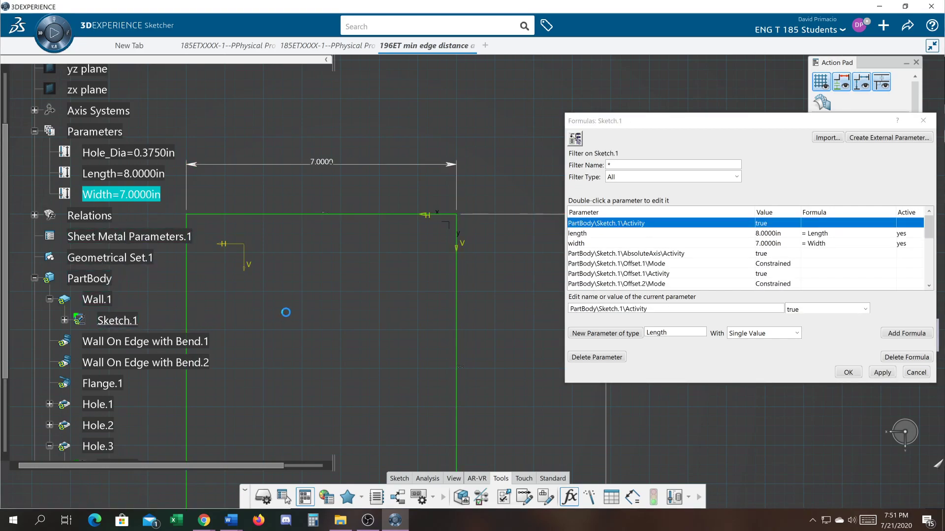
left_click(583, 234)
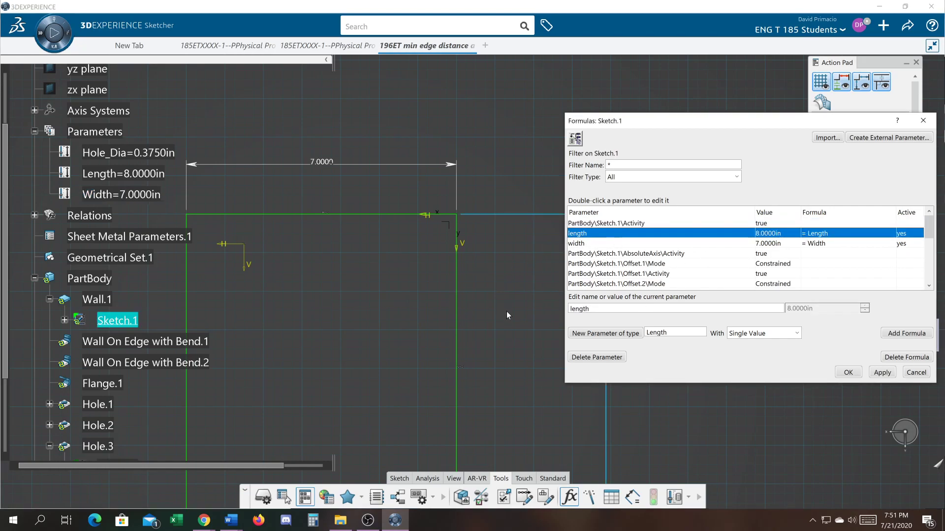
middle_click_drag(444, 295, 348, 270)
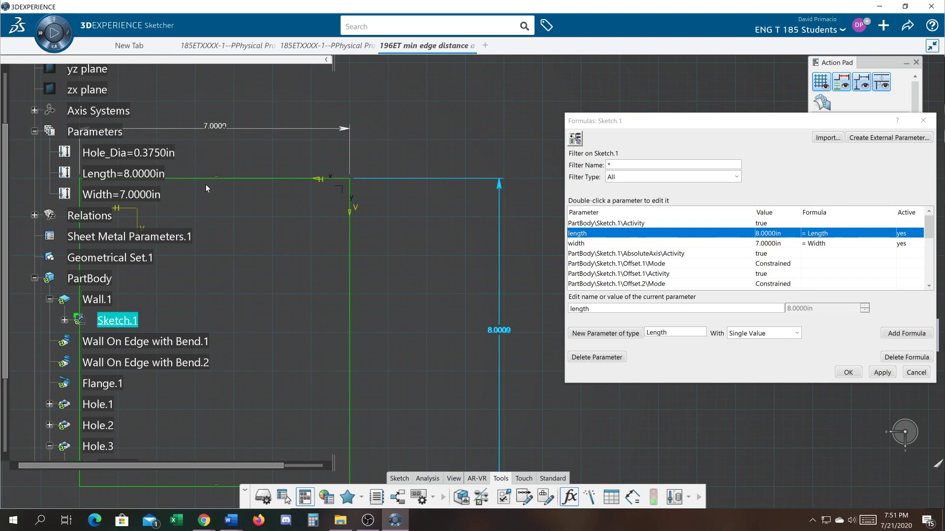
left_click_drag(7, 141, 8, 120)
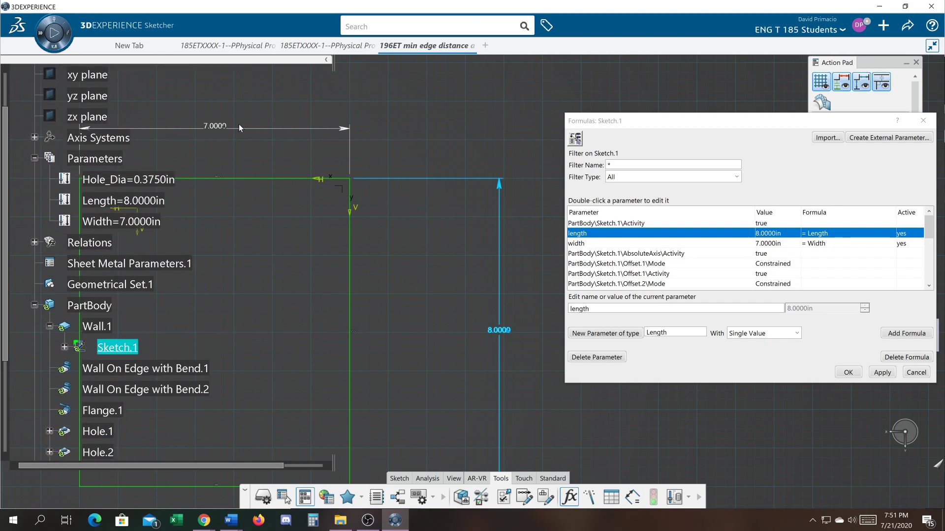
left_click(574, 243)
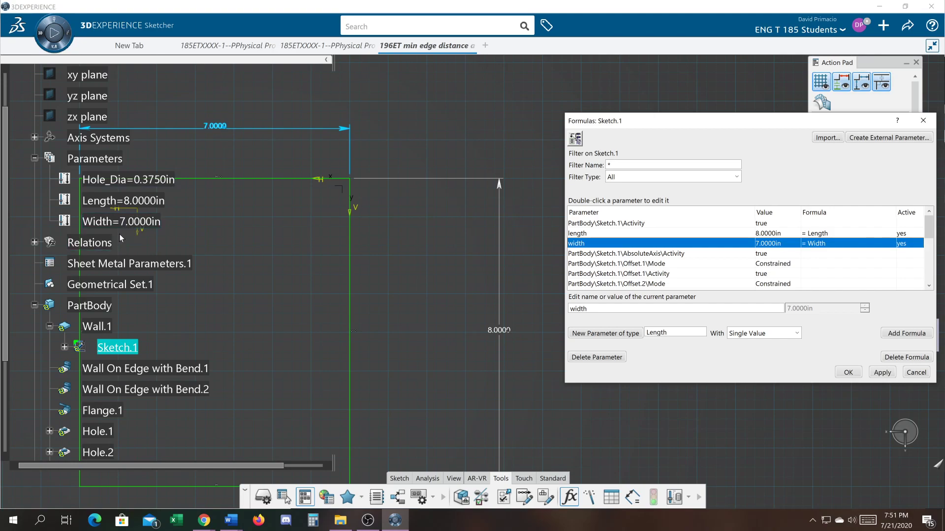
left_click(848, 372)
Exit Sketch.1 and return to the sheet metal part
middle_click_drag(664, 261, 663, 296, "ctrl")
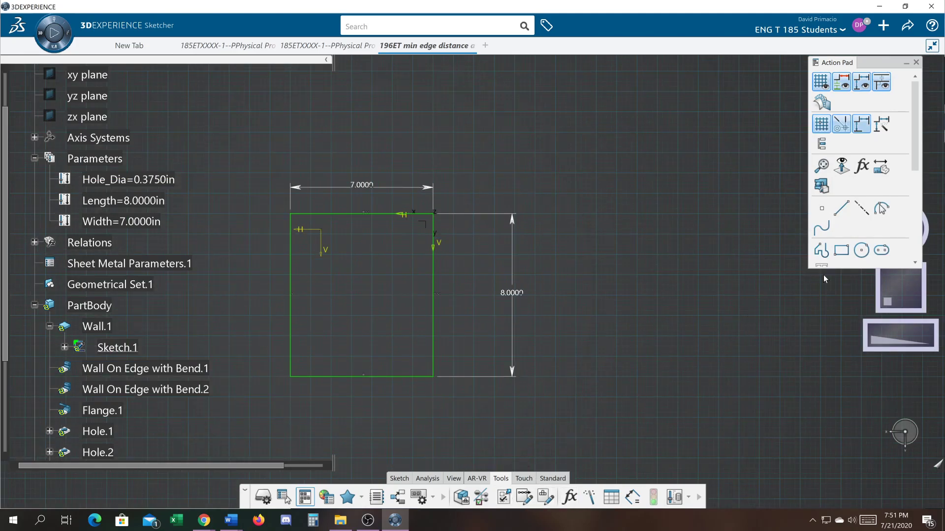
left_click(550, 479)
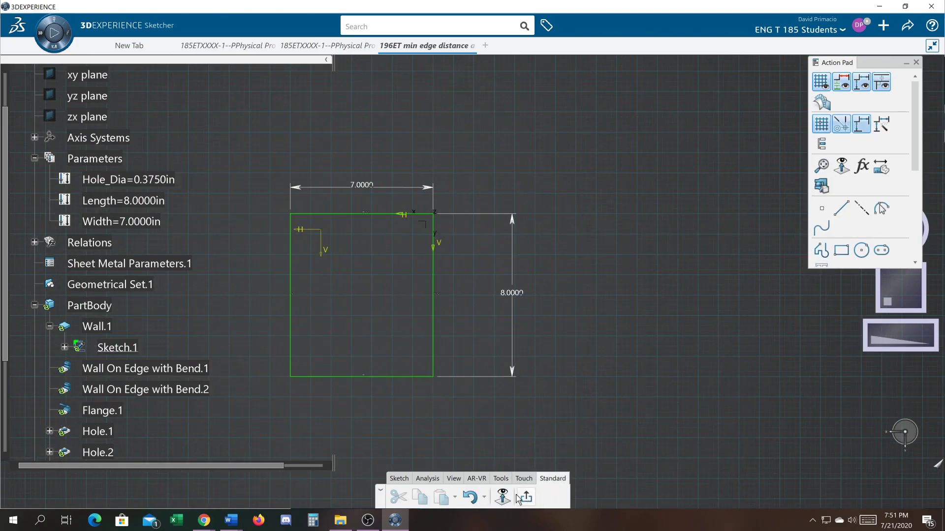
left_click(525, 498)
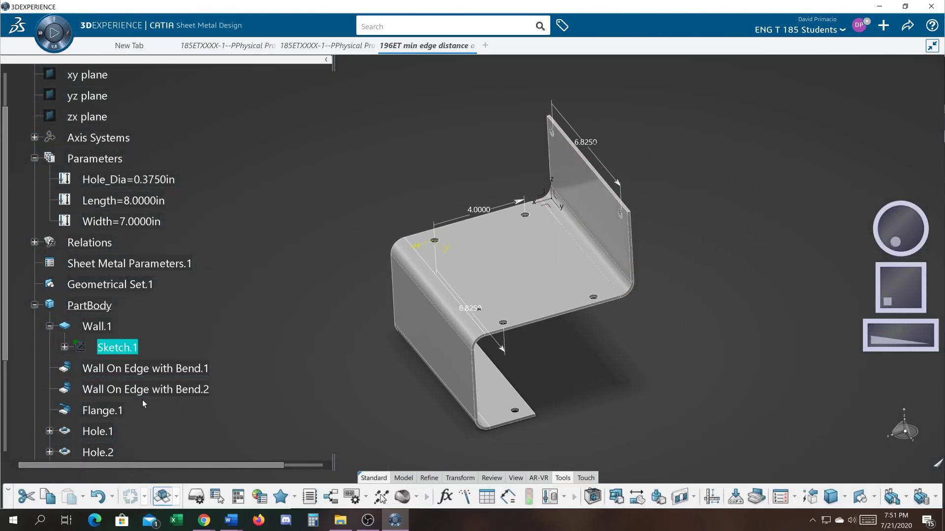
Drive the first-direction spacing of Rectangular pattern.2 with the formula Width -2*ed
left_click(5, 384)
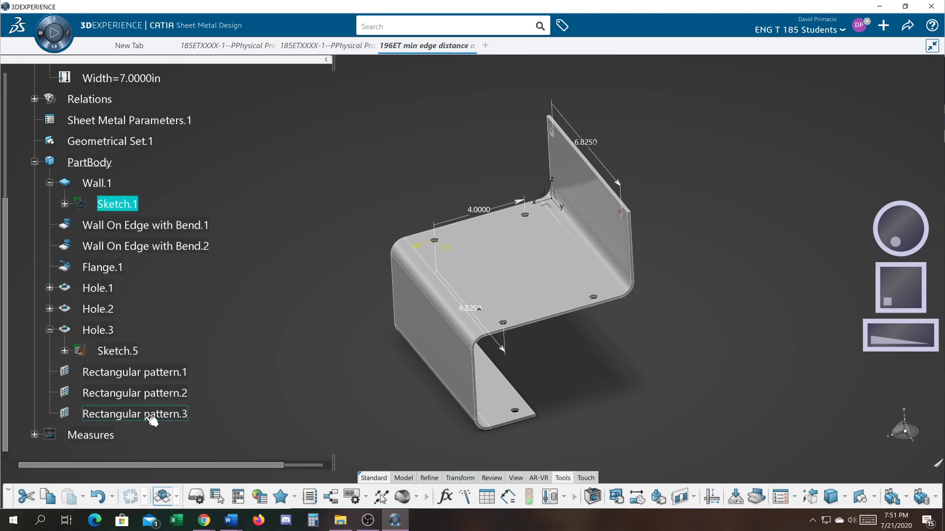
double_click(150, 396)
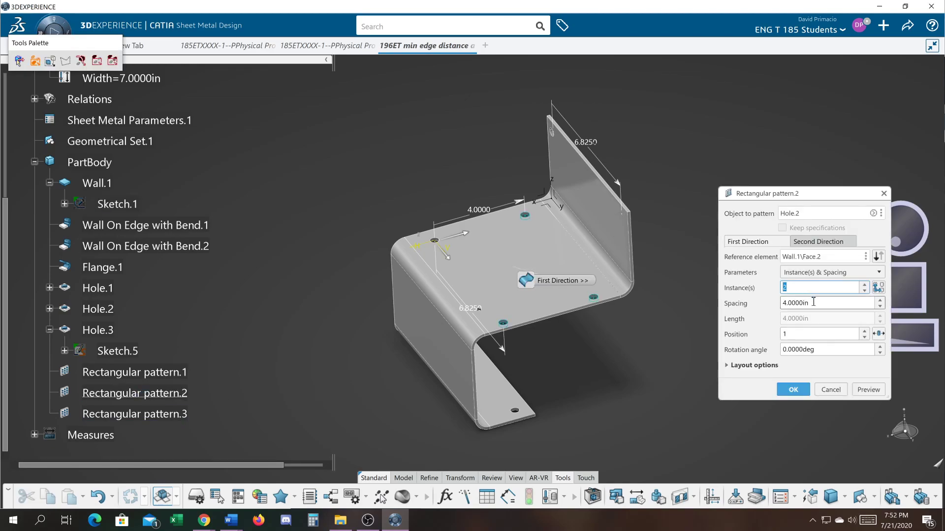
right_click(814, 302)
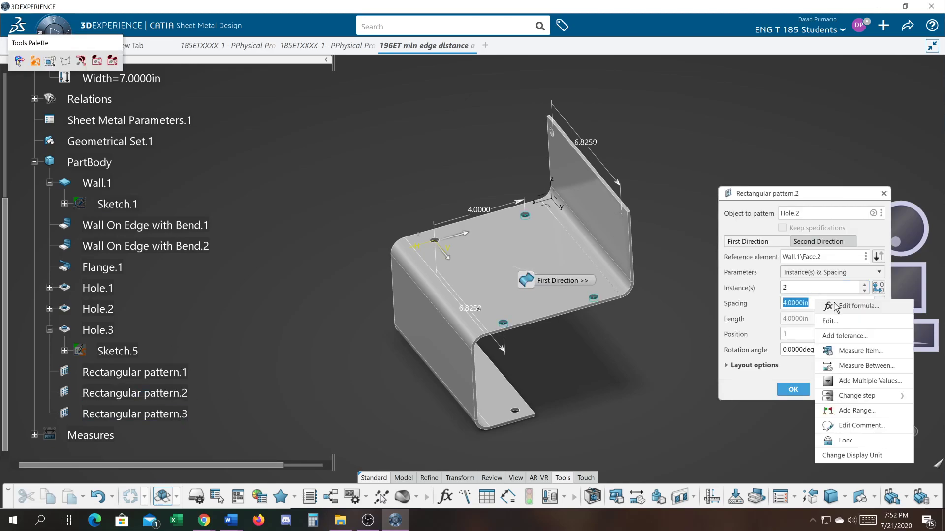
left_click(833, 306)
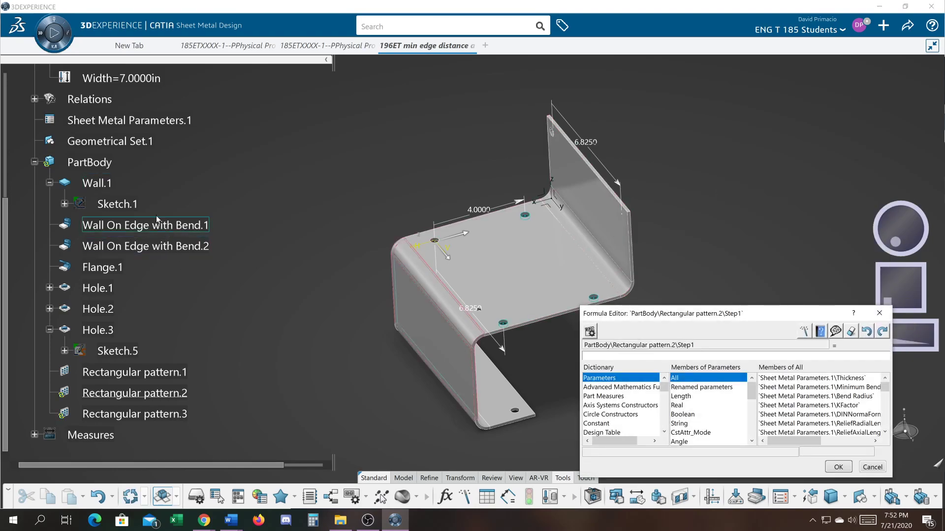
left_click(97, 81)
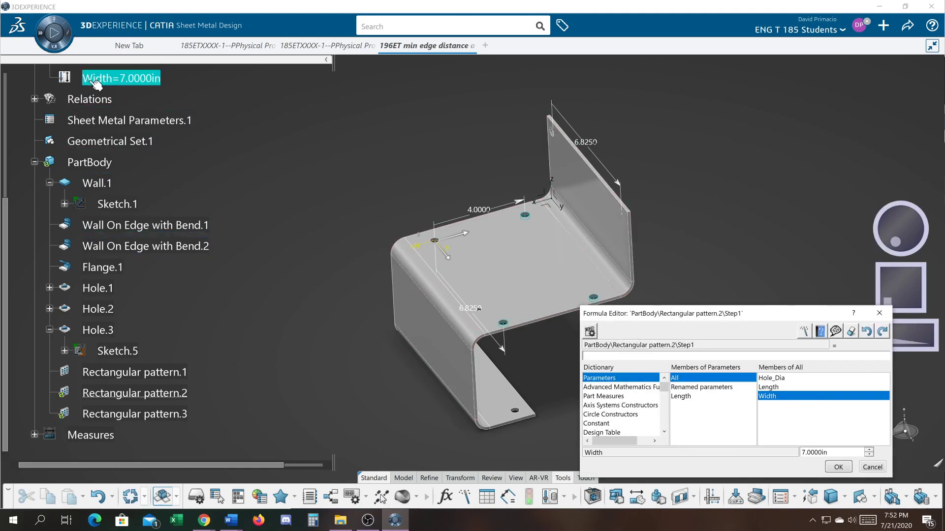
left_click(97, 84)
type("-2*")
left_click(707, 389)
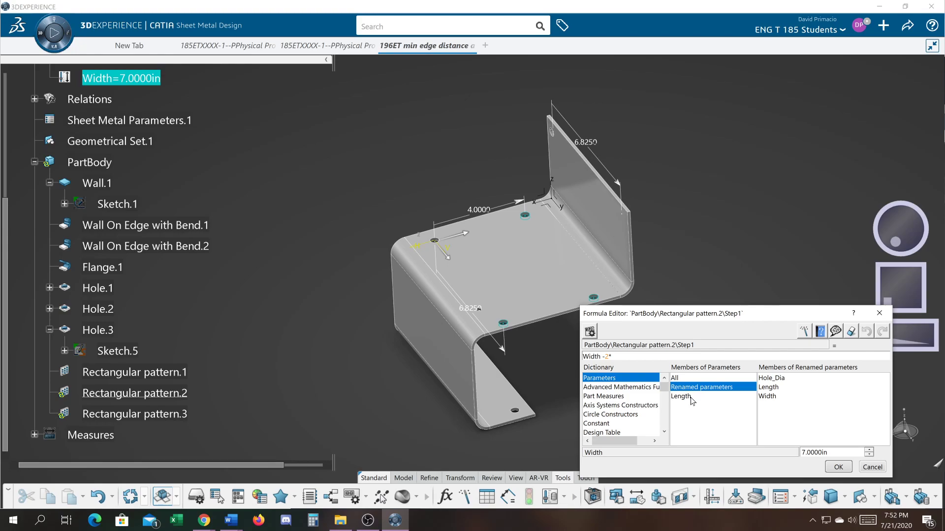
left_click(90, 164)
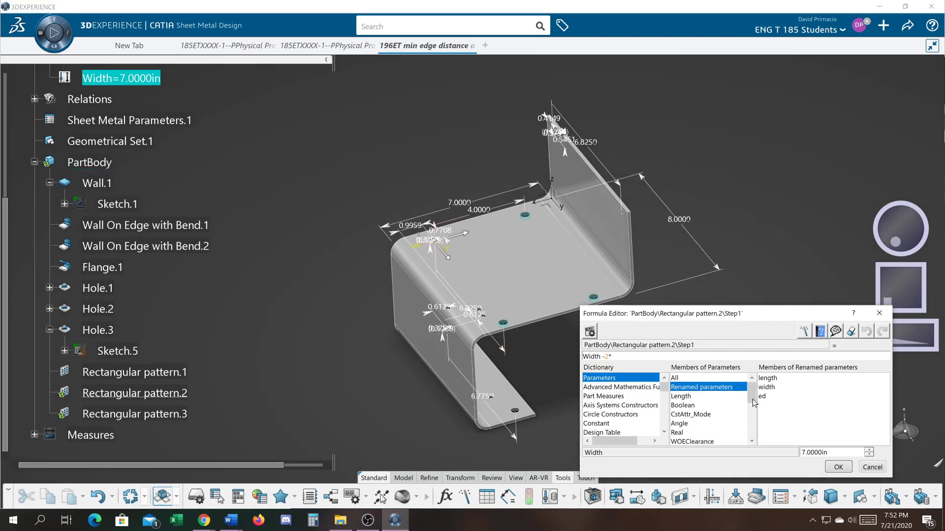
double_click(763, 397)
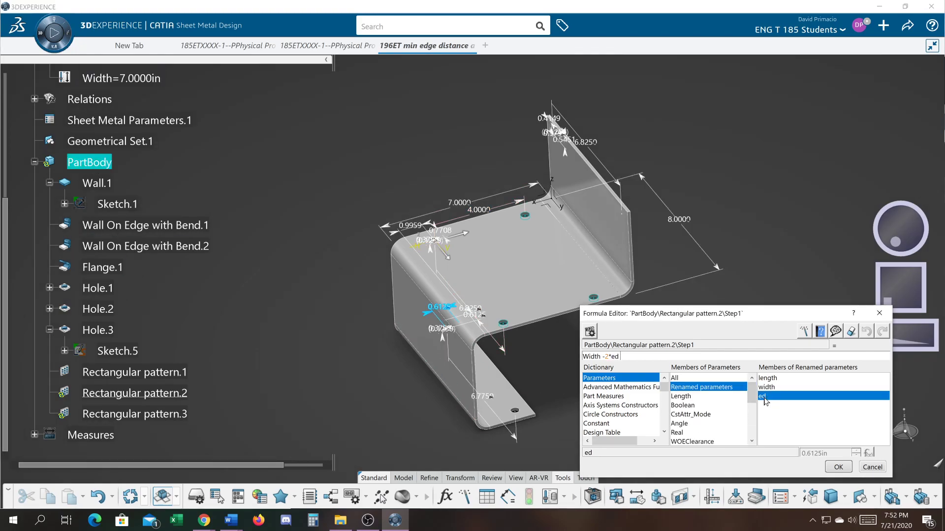
type("+.045")
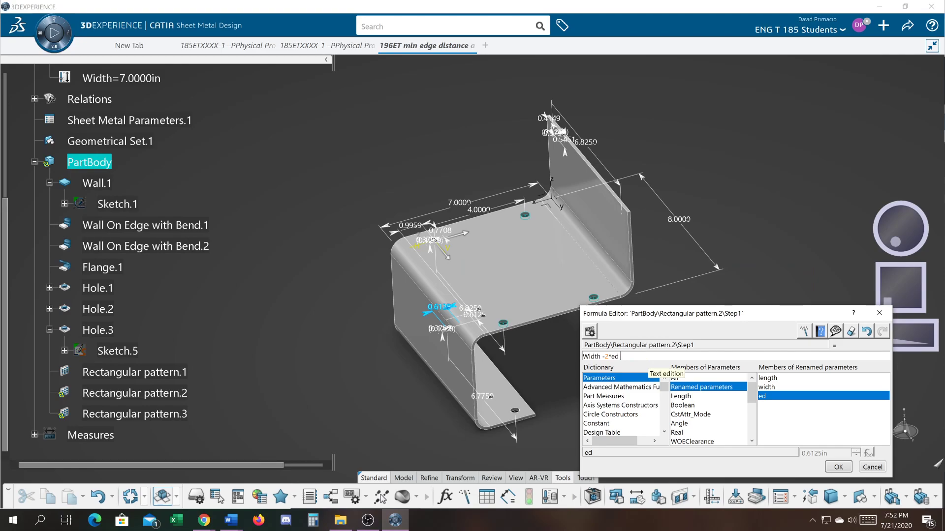
left_click(837, 466)
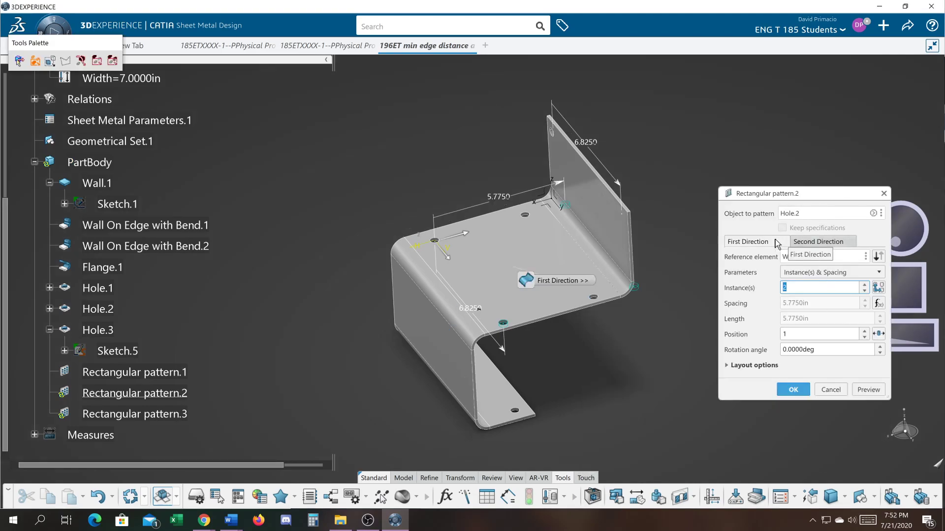
Remove the +.05in term from the second-direction spacing formula of Rectangular pattern.2, leaving Length -2*ed, and accept the pattern
left_click(802, 242)
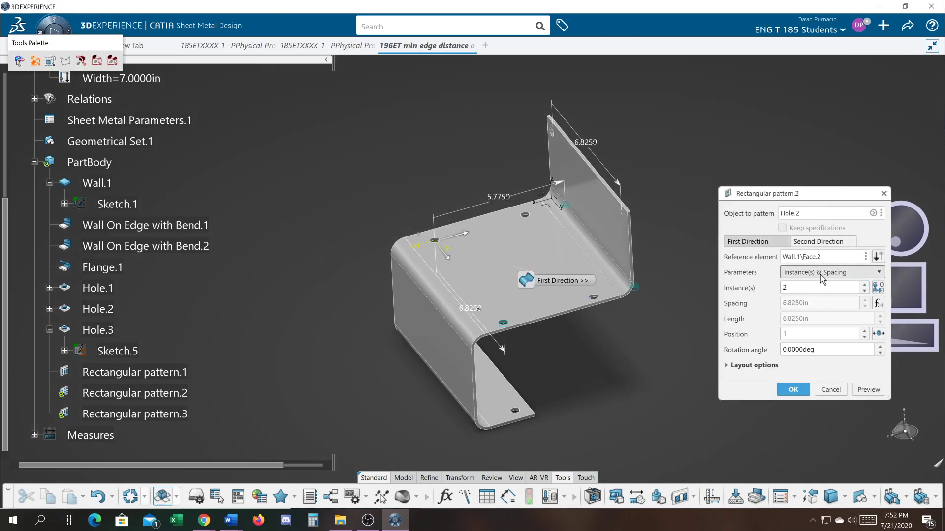
left_click(879, 303)
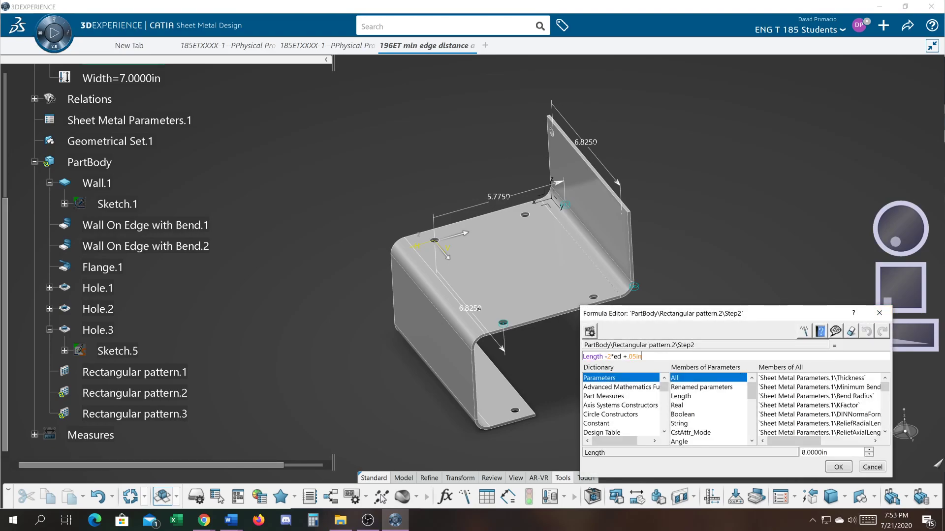
key("BackSpace")
key("BackSpace")
key("BackSpace")
key("BackSpace")
key("BackSpace")
key("BackSpace")
left_click(838, 467)
left_click(793, 390)
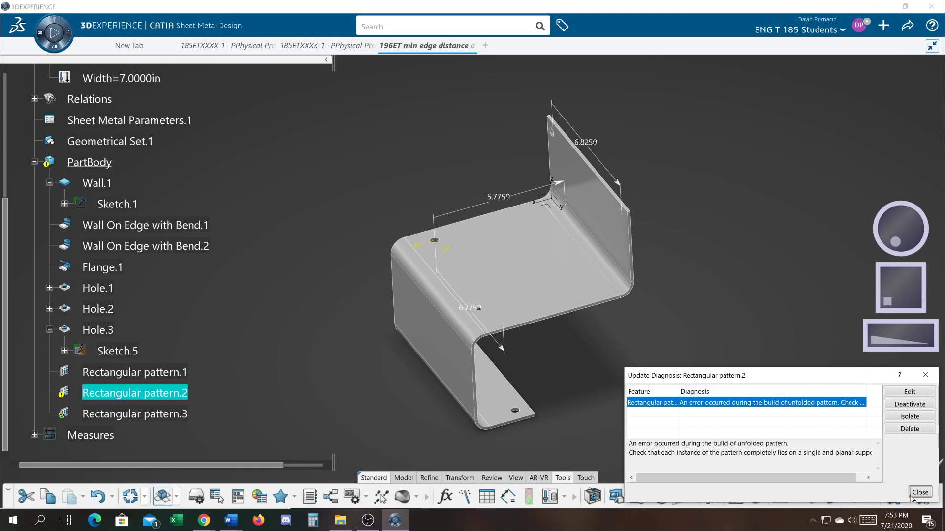
left_click(919, 493)
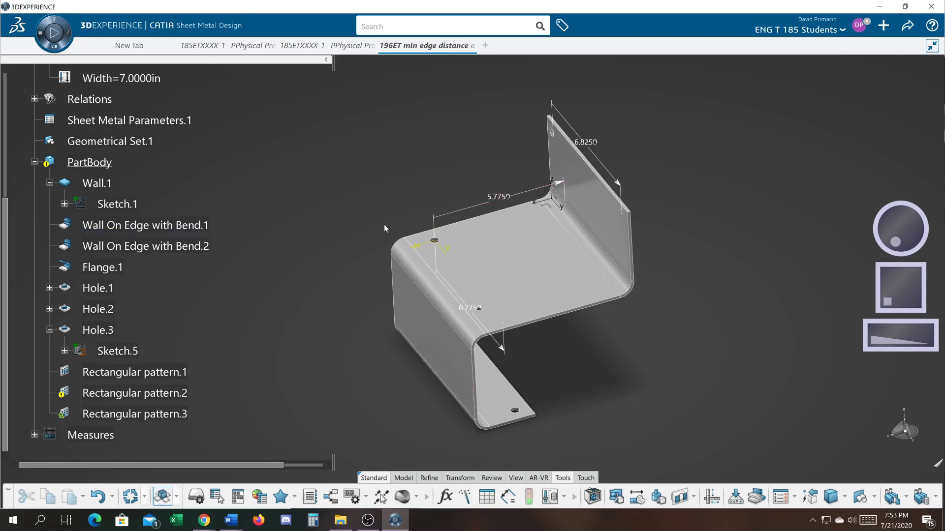
Open Hole.2 for editing and move its side-edge offset dimension clear of the hole, out beyond the bend
scroll(382, 220, "up", 5)
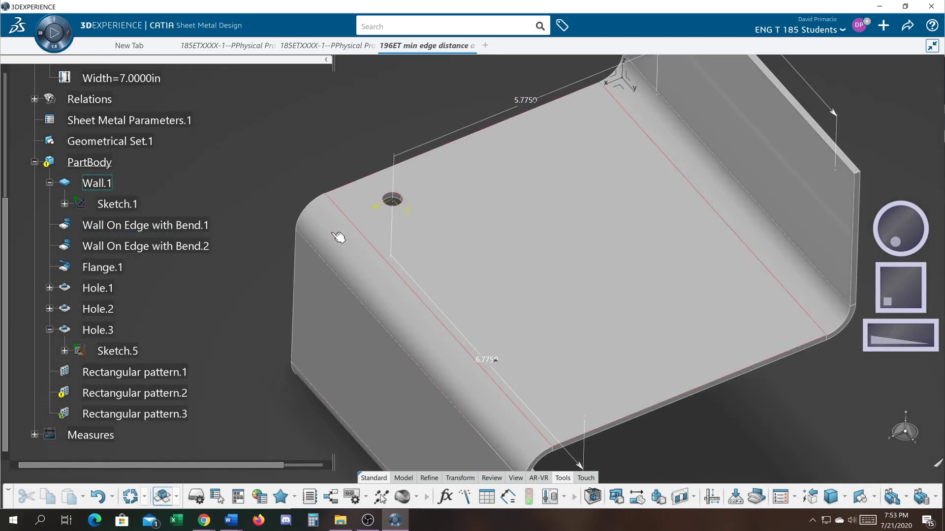
middle_click_drag(304, 198, 321, 215)
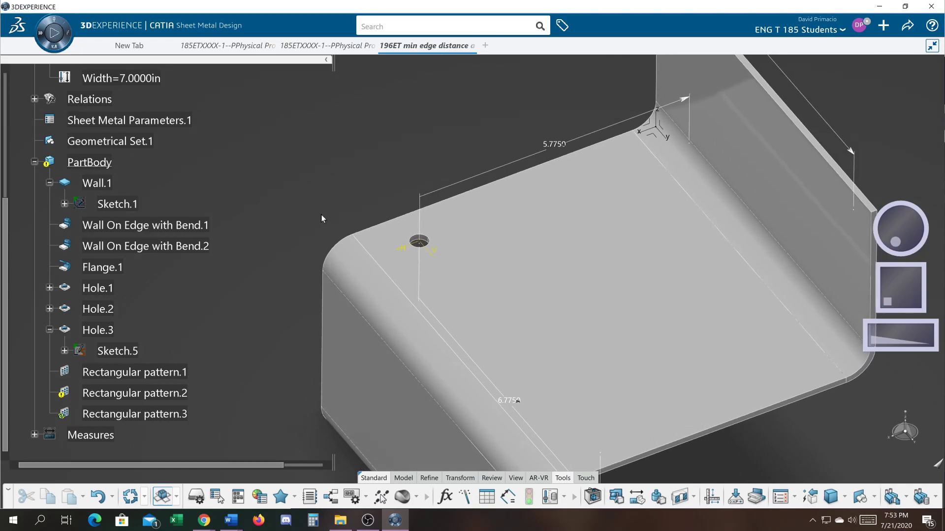
double_click(421, 244)
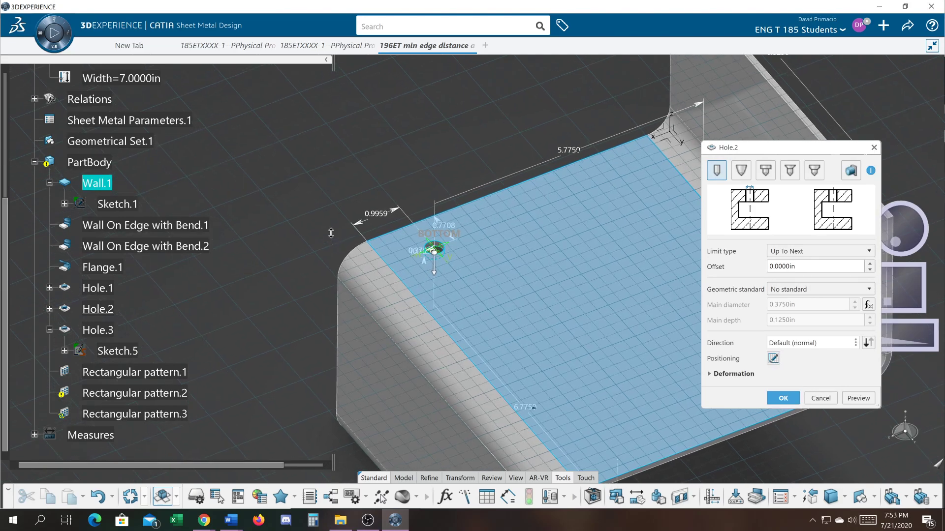
scroll(432, 203, "up", 3)
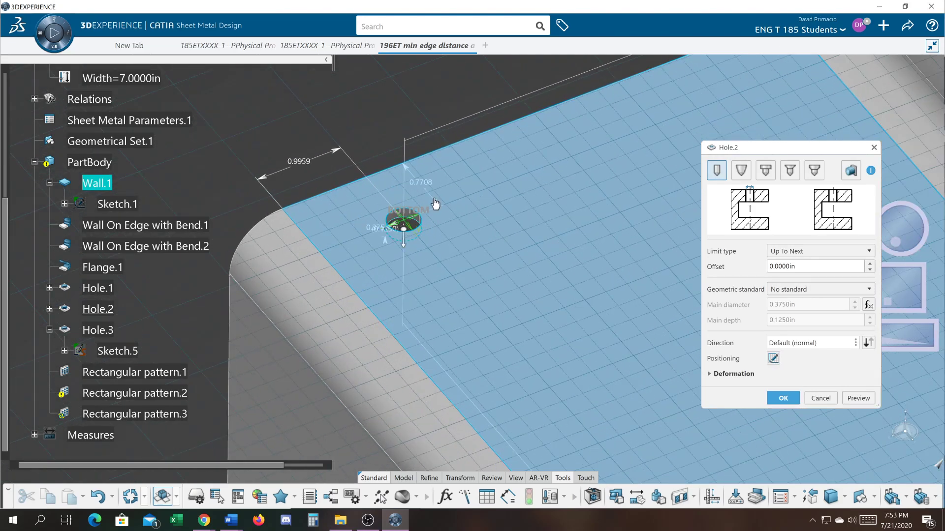
left_click_drag(432, 200, 194, 317)
middle_click_drag(220, 174, 365, 155)
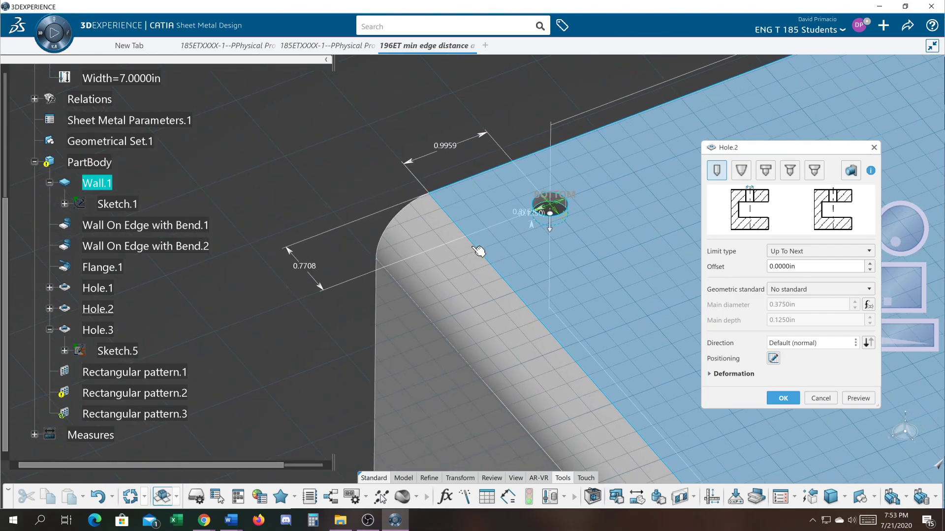
Drive Hole.2's offset from the side edge with the formula Hole_Dia*1.5+.05in and accept the constraint
double_click(306, 268)
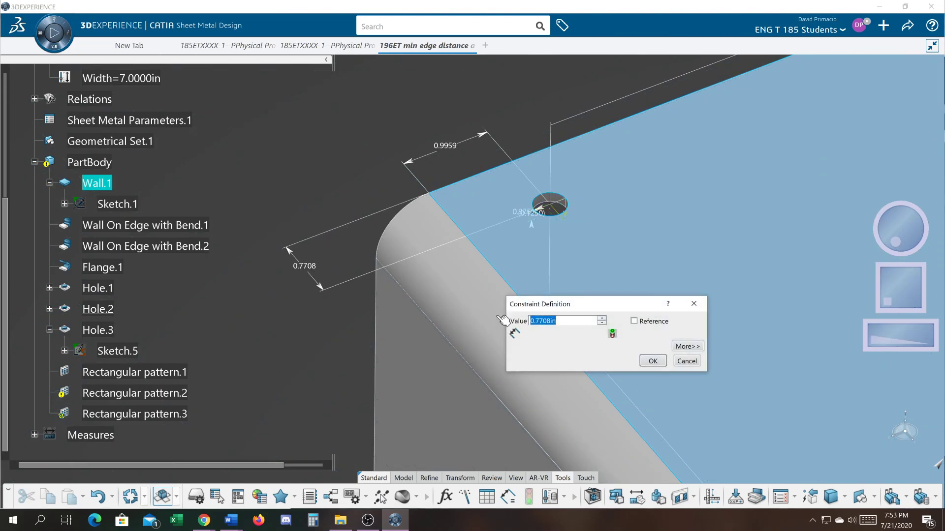
right_click(561, 325)
left_click(574, 333)
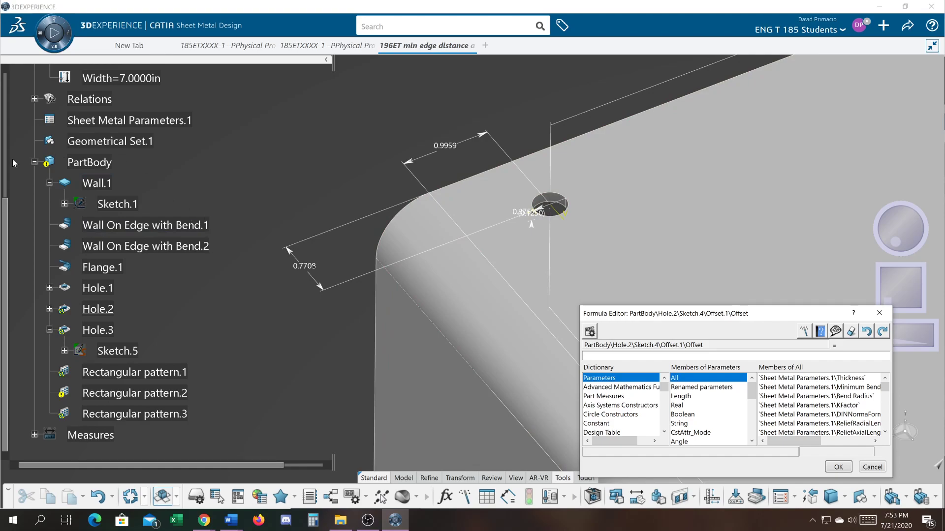
scroll(7, 163, "up", 5)
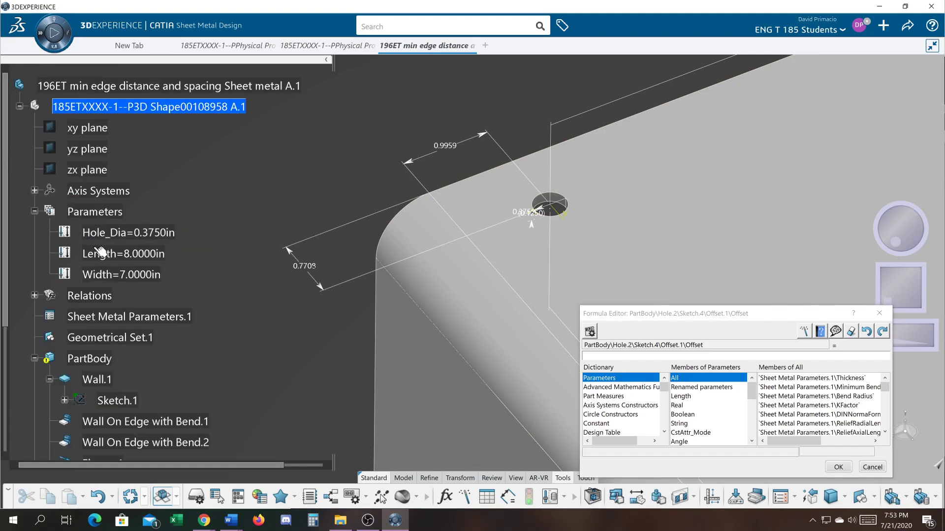
left_click(134, 232)
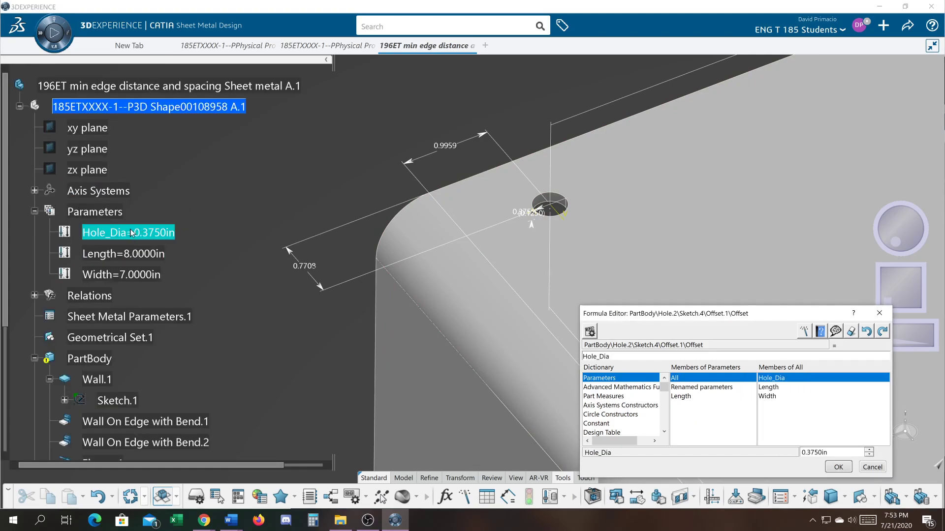
type("*1.5+.05in")
left_click(838, 467)
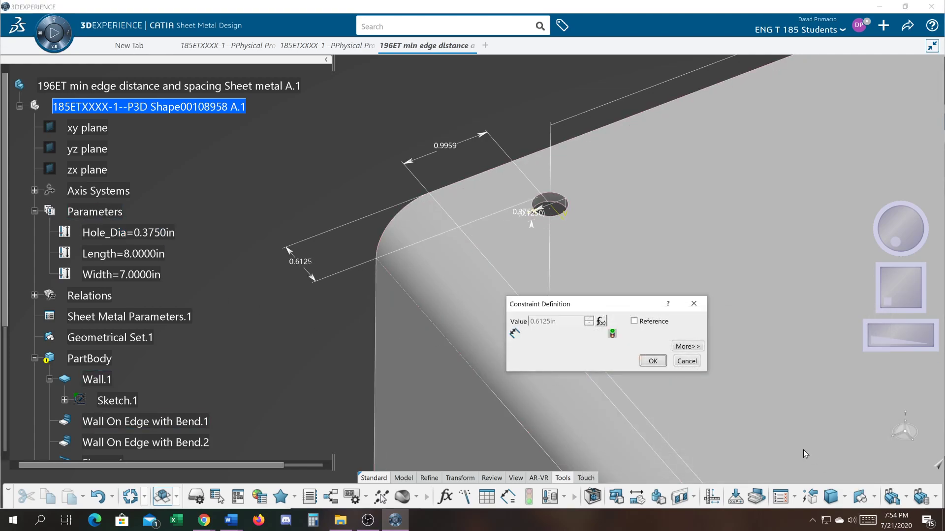
left_click(653, 361)
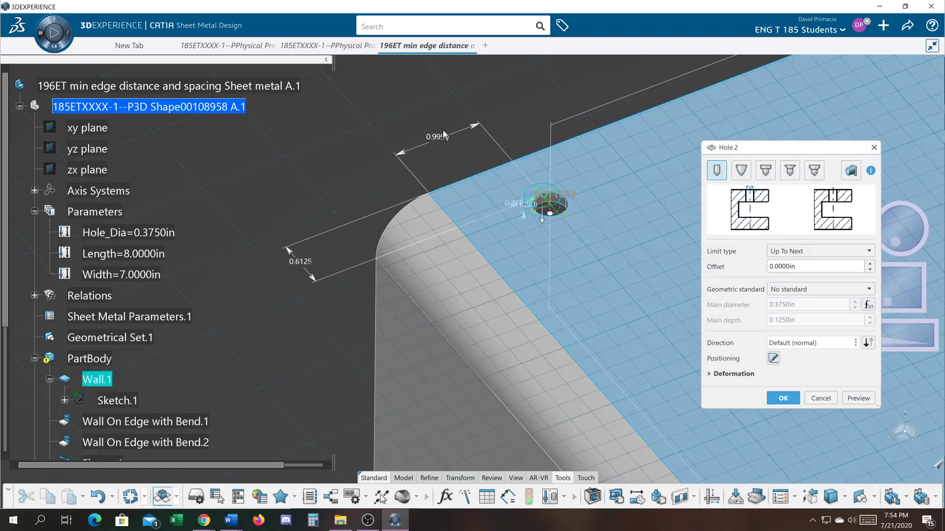
Make Hole.2's offset from the bend edge equal to its side-edge offset, accept the hole, and dismiss the update diagnosis
double_click(441, 144)
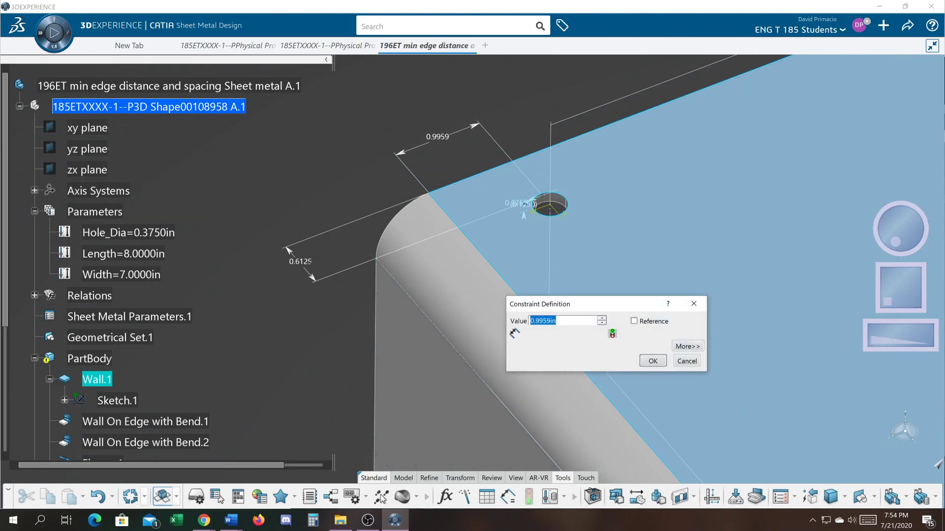
right_click(568, 324)
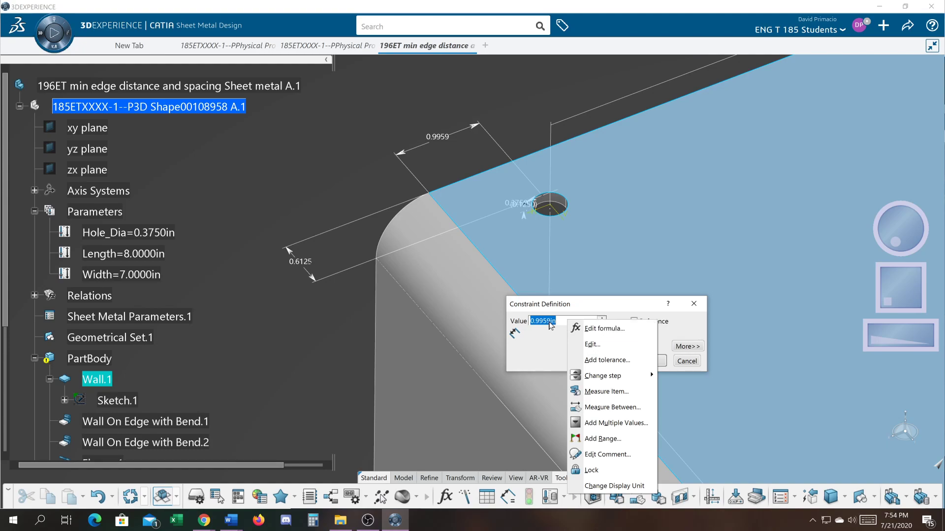
left_click(551, 321)
left_click_drag(566, 321, 509, 324)
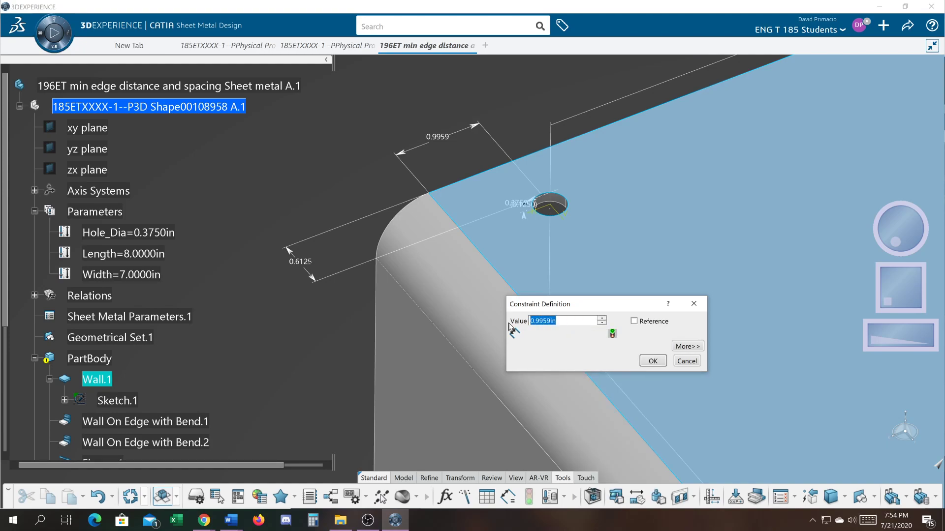
type("=")
left_click(299, 263)
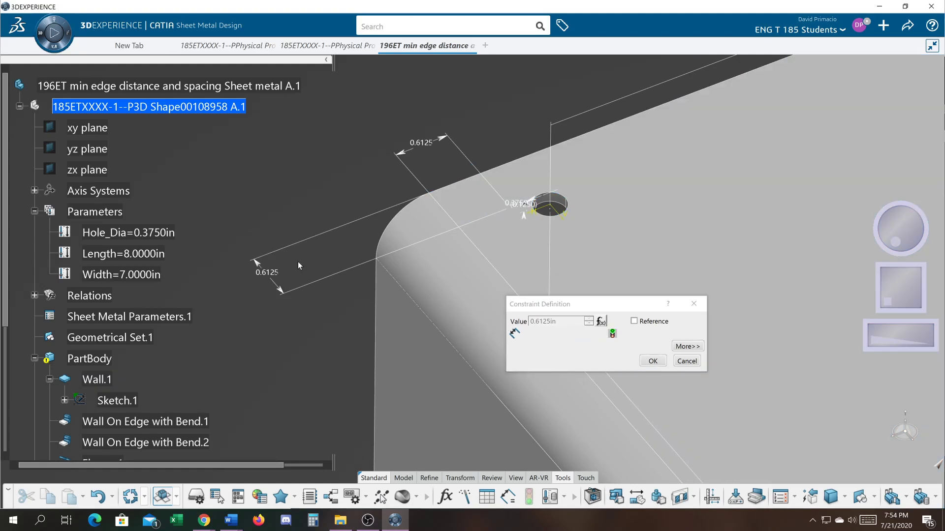
left_click(653, 361)
left_click(771, 399)
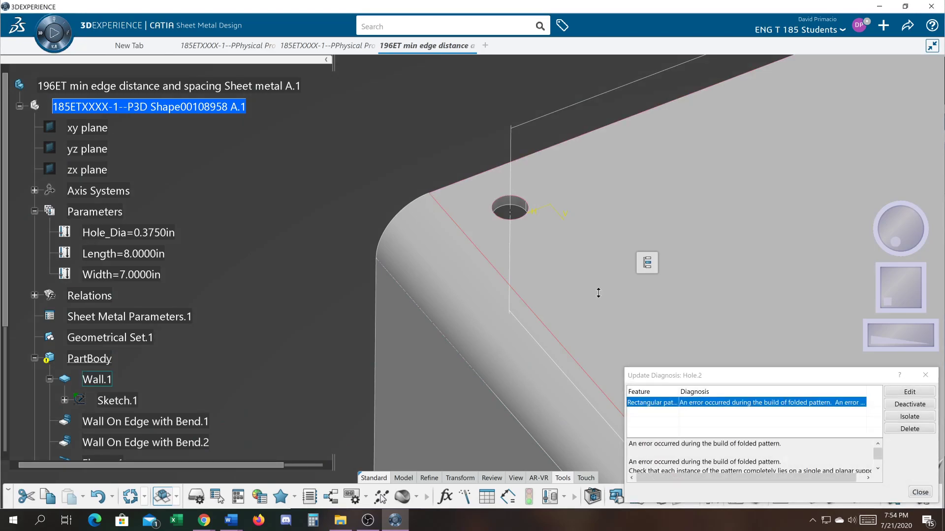
middle_click_drag(598, 293, 564, 361)
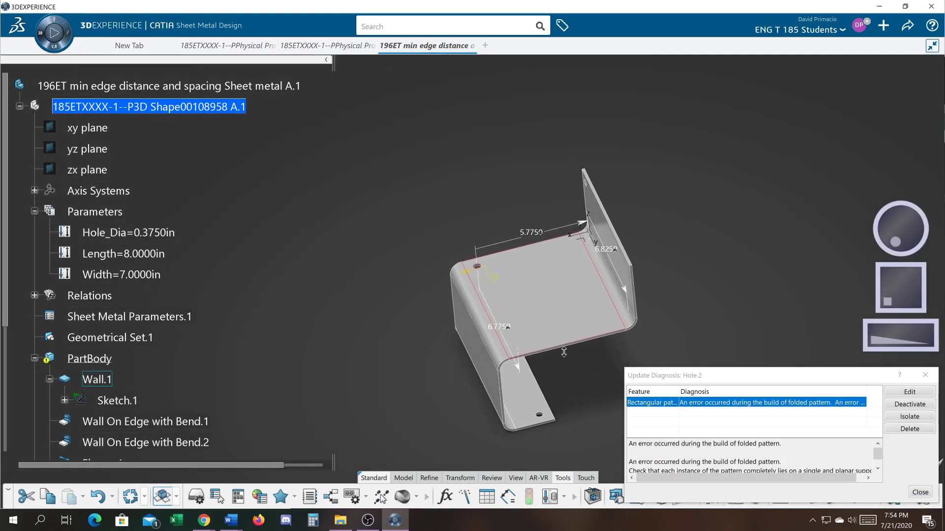
scroll(565, 340, "up", 2)
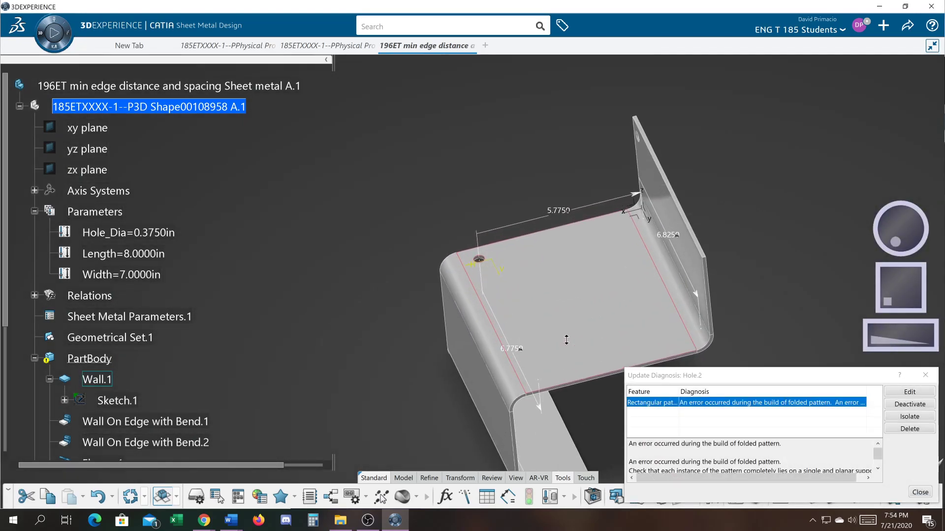
left_click(920, 493)
Try to drive the first-direction spacing of Rectangular pattern.2 with the formula Width -2*ed -2*.5
double_click(562, 215)
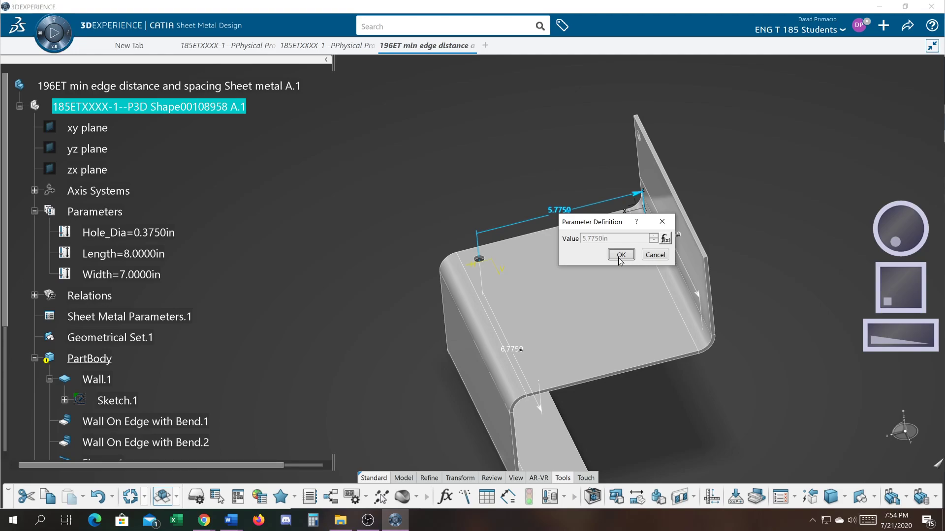
left_click(668, 239)
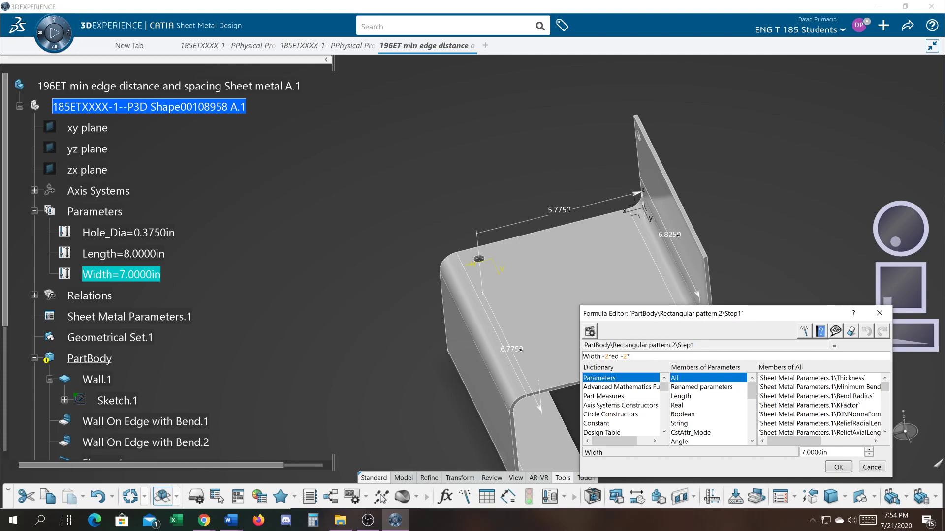
type(".5")
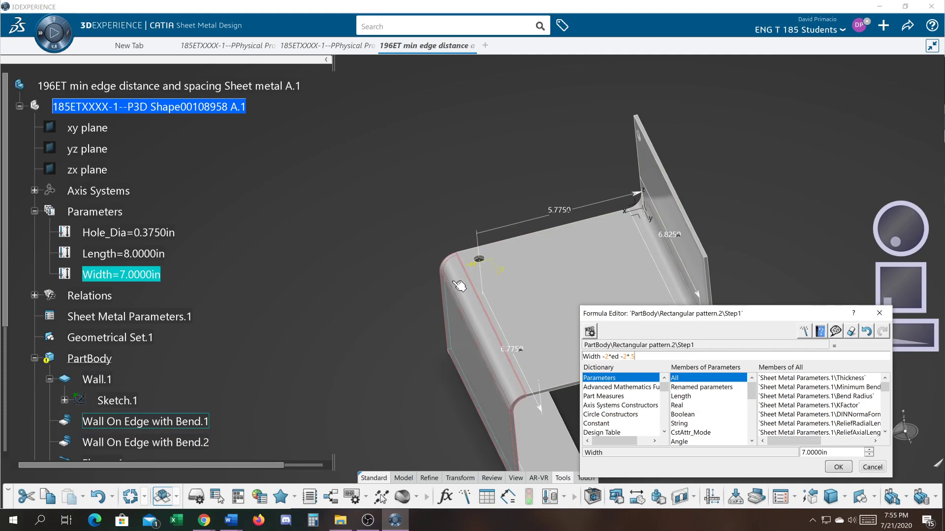
left_click(838, 468)
left_click(559, 317)
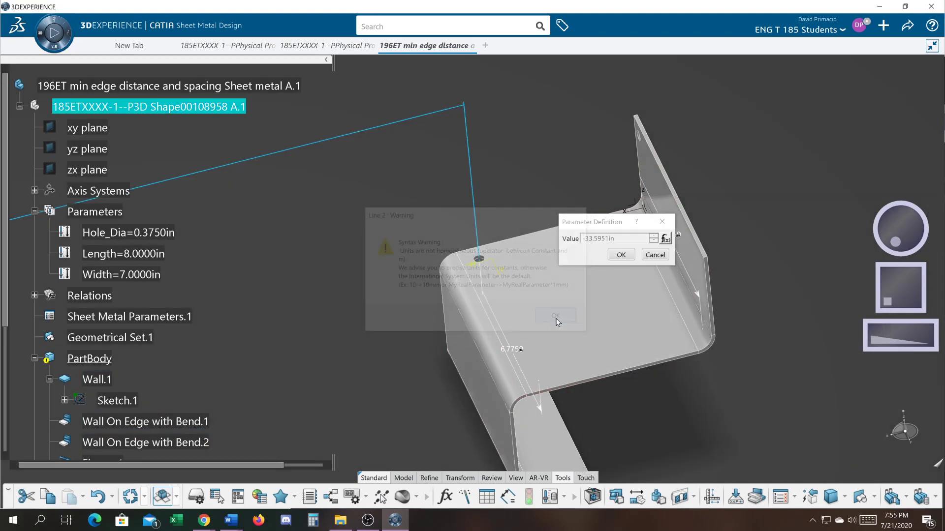
middle_click_drag(274, 255, 303, 295)
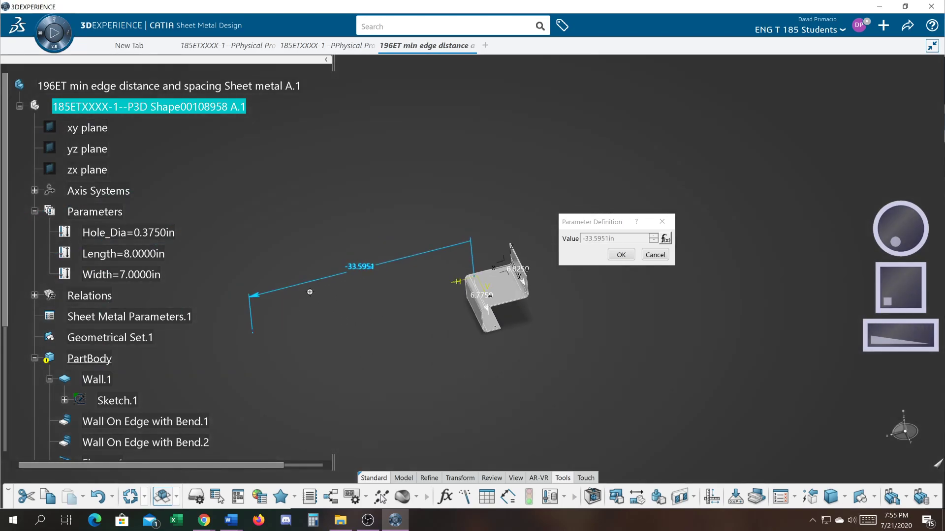
Try the bracketed formula Width -2*ed -(2*.5) for the first-direction spacing of Rectangular pattern.2
left_click(666, 239)
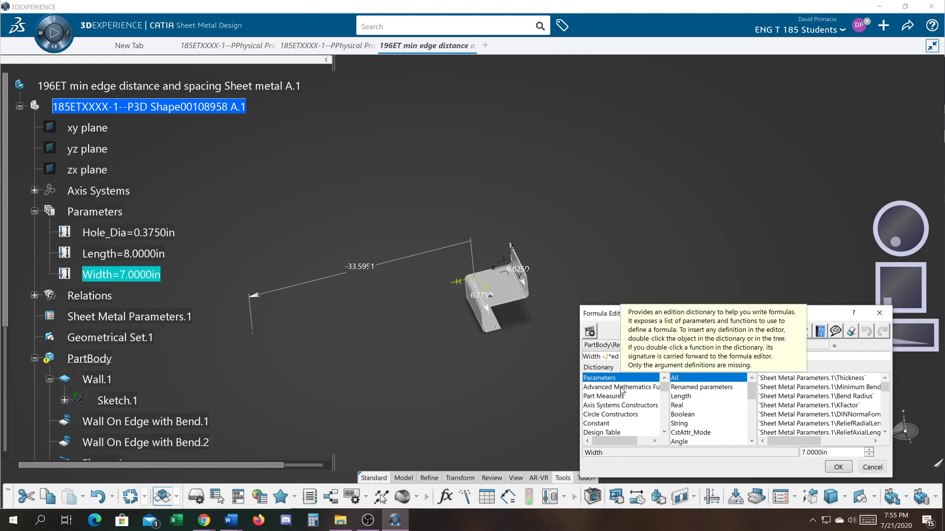
type("-(2*.5")
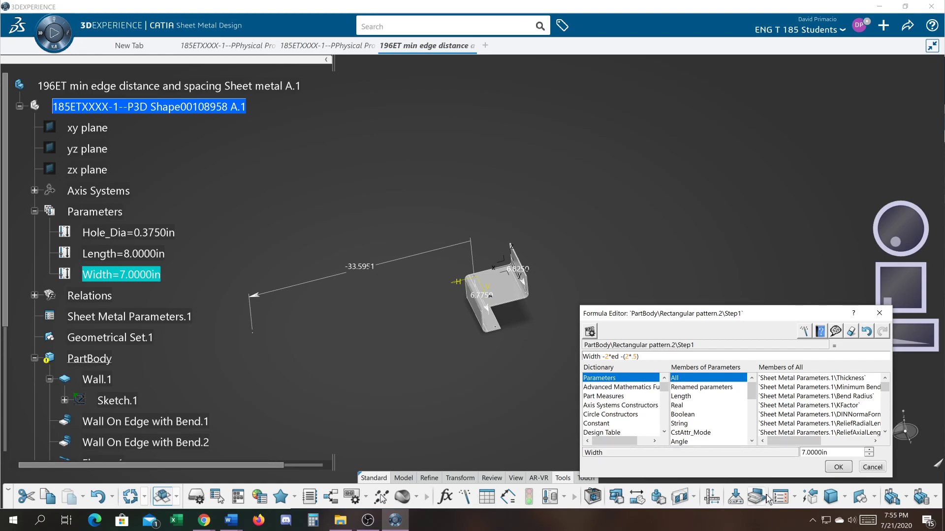
left_click(838, 467)
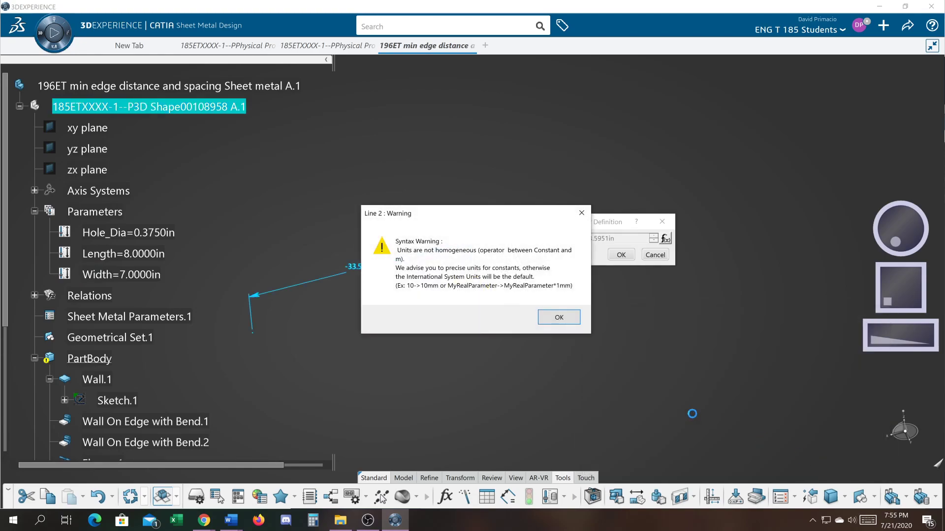
left_click(560, 318)
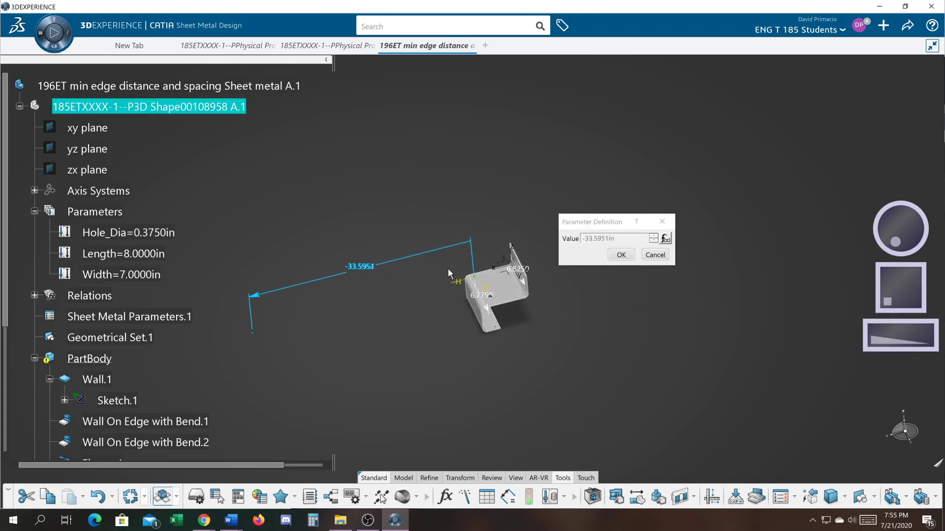
left_click(621, 255)
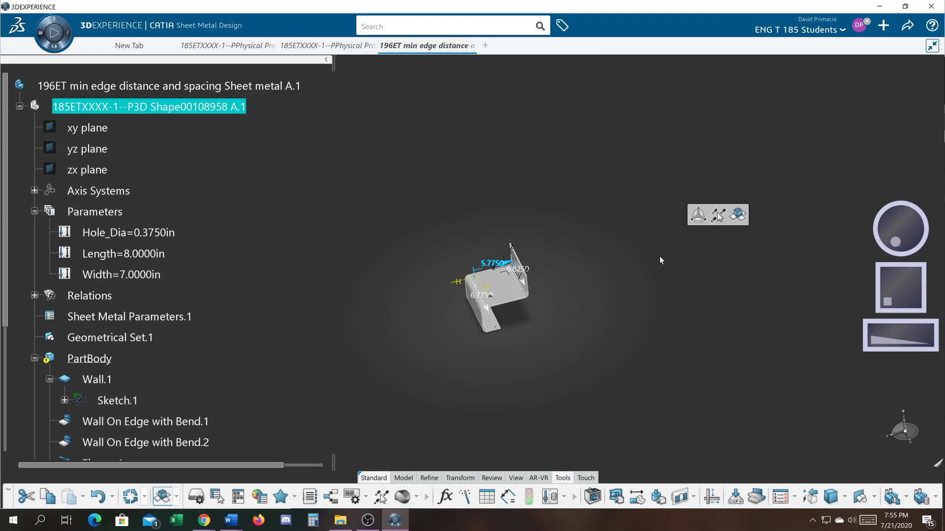
Try the reordered formula (Width-2*.5) -2*ed for the first-direction spacing of Rectangular pattern.2
double_click(491, 263)
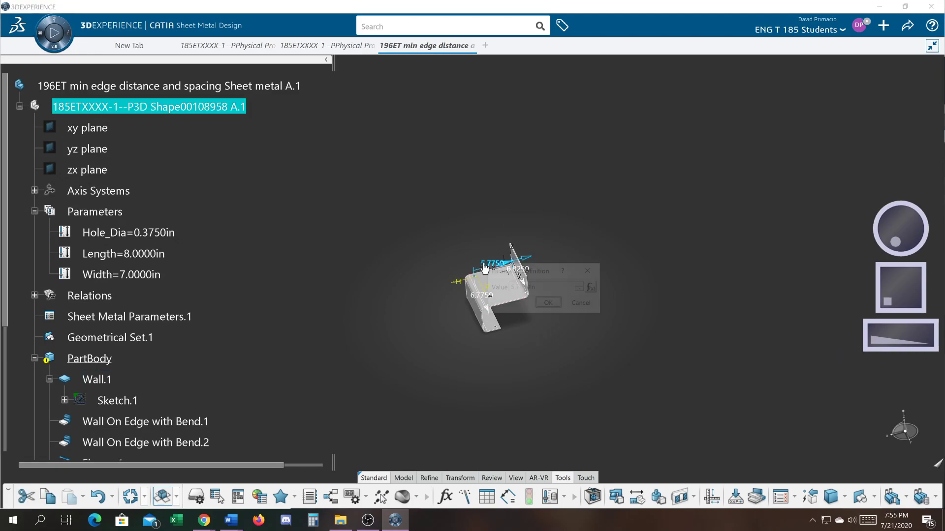
left_click(592, 287)
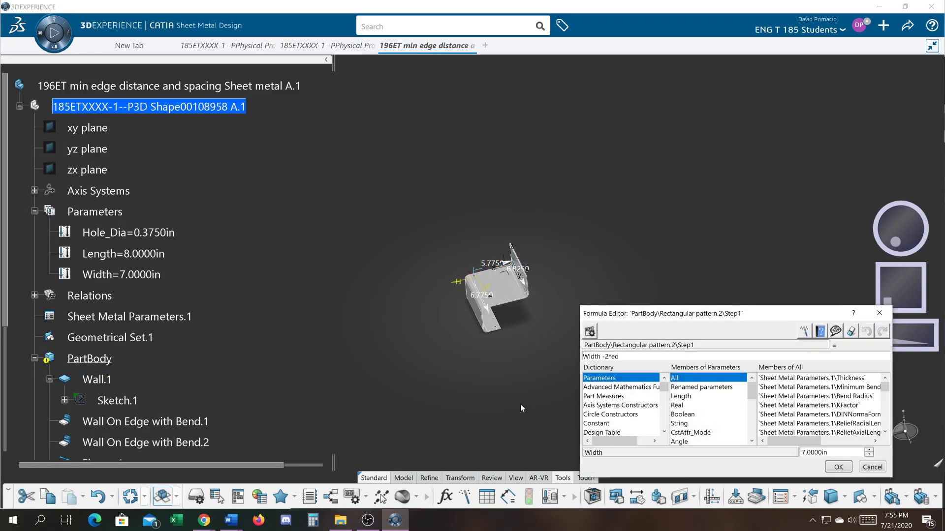
middle_click_drag(488, 391, 498, 372)
middle_click_drag(442, 383, 437, 346)
middle_click_drag(509, 426, 516, 426)
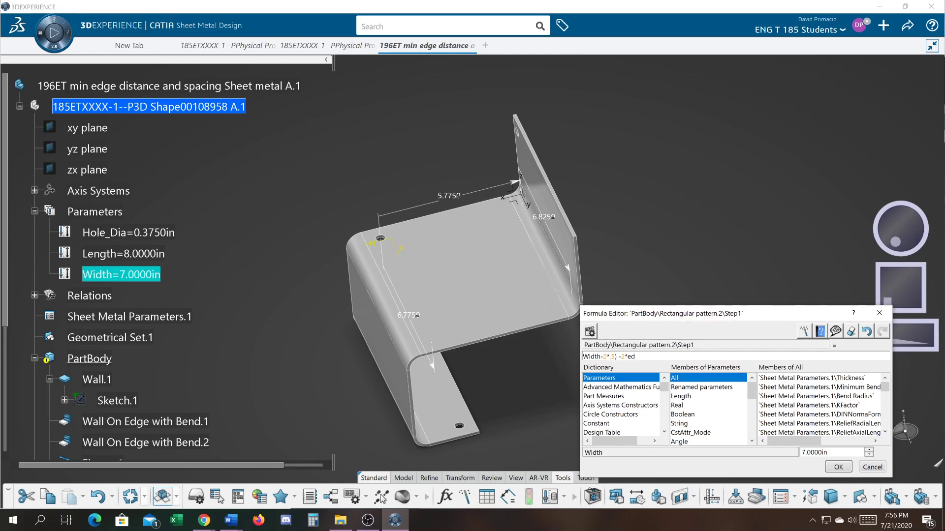
type("(")
left_click(838, 467)
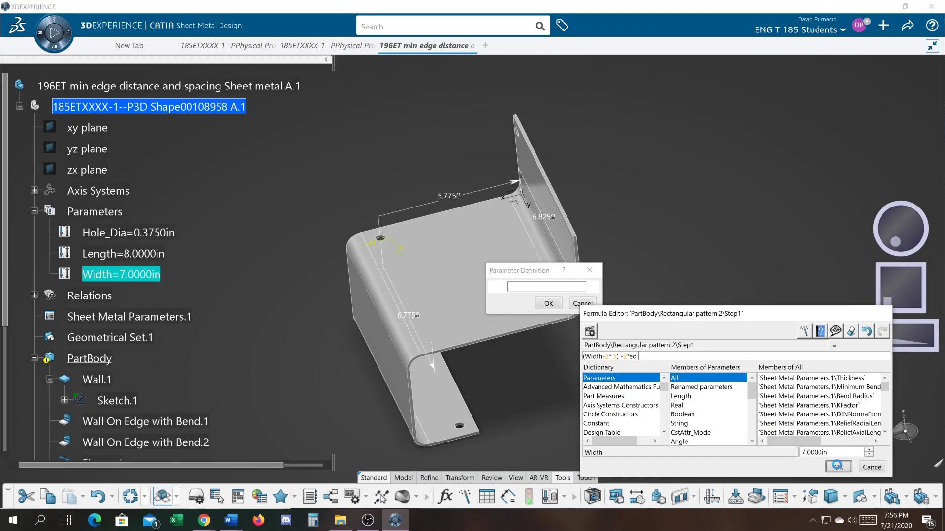
left_click(559, 317)
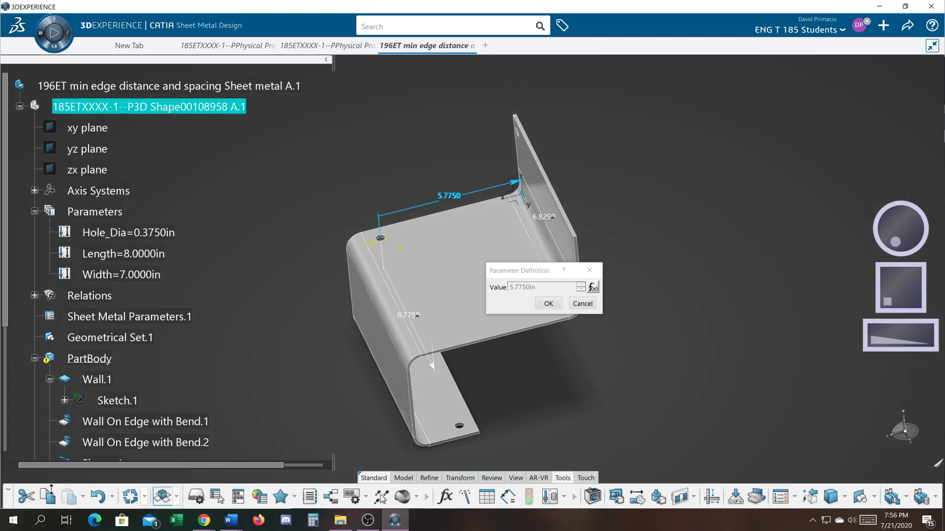
Drive the first-direction spacing of Rectangular pattern.2 with the formula Width -2*ed -1in
left_click(593, 288)
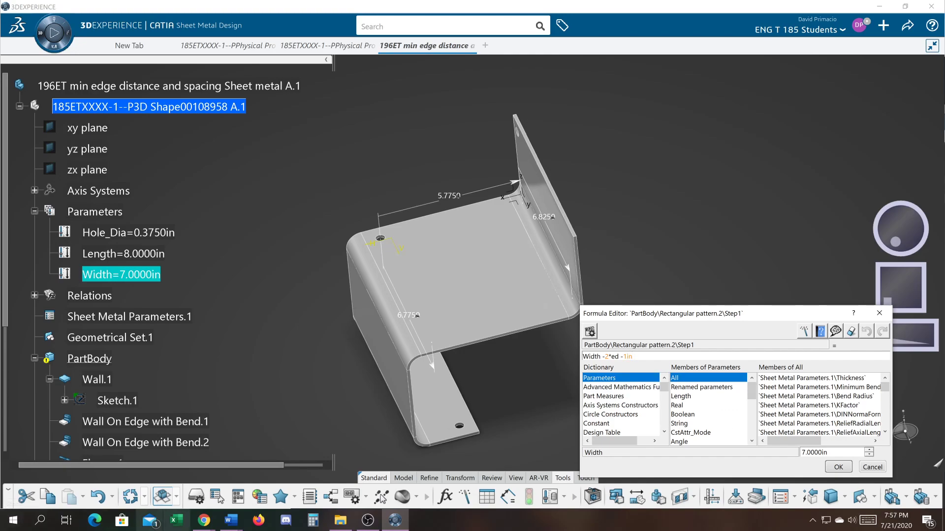
left_click(837, 468)
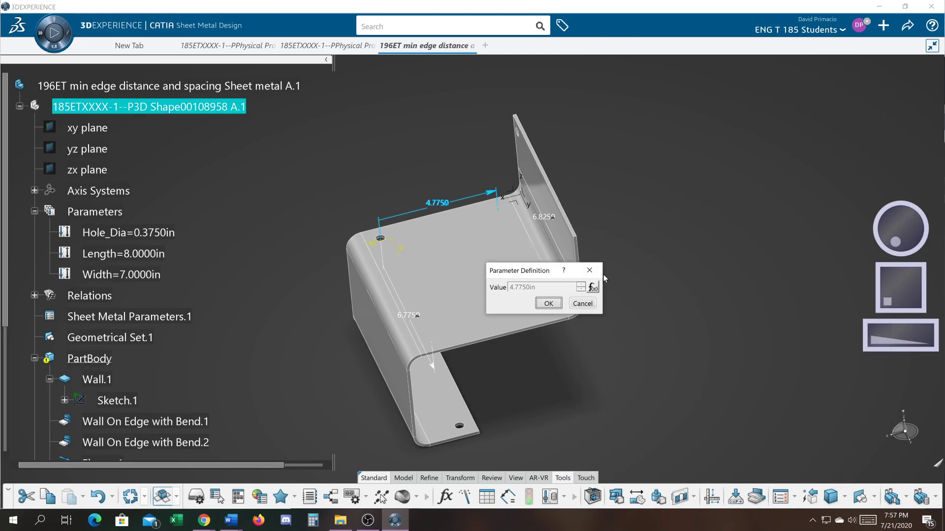
Rewrite the first-direction spacing formula of Rectangular pattern.2 as Width -2*ed -(2*.5in) and accept the value
left_click(594, 286)
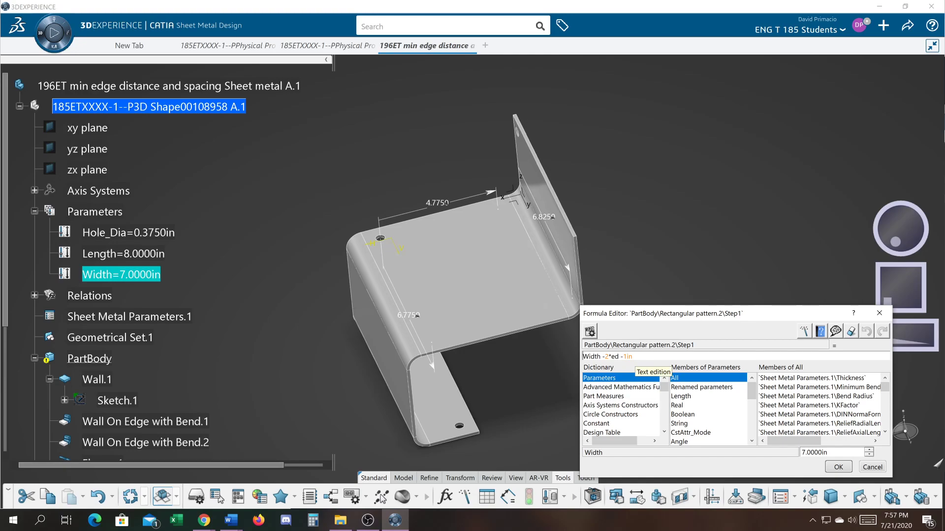
left_click_drag(634, 357, 626, 356)
key("BackSpace")
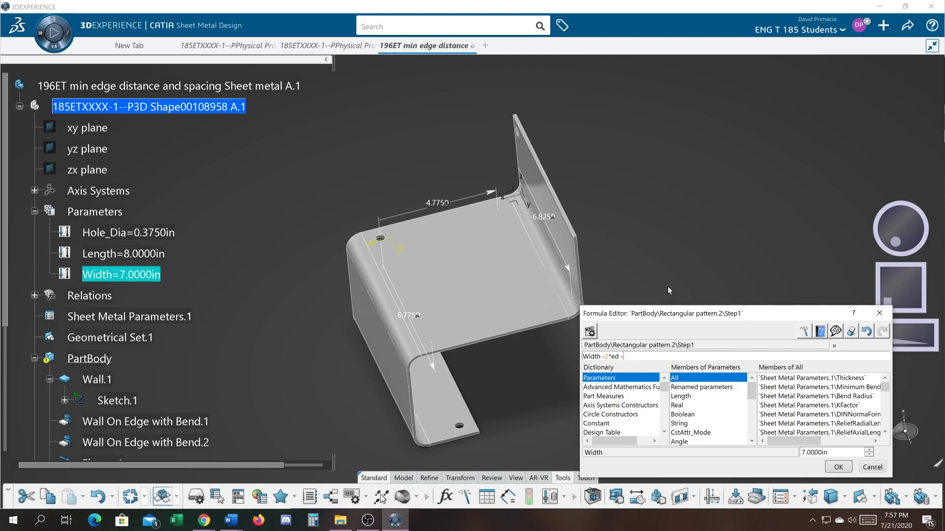
type("2*.5in)")
left_click(832, 468)
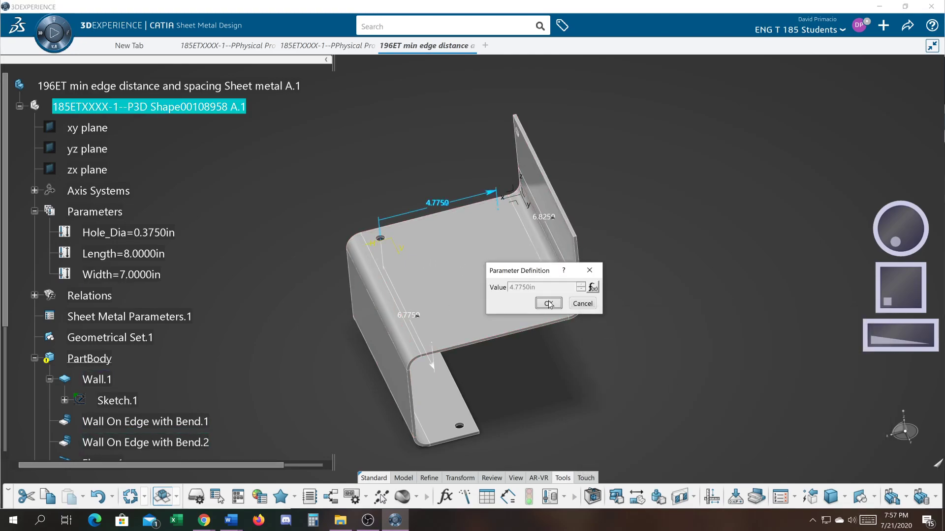
left_click(550, 302)
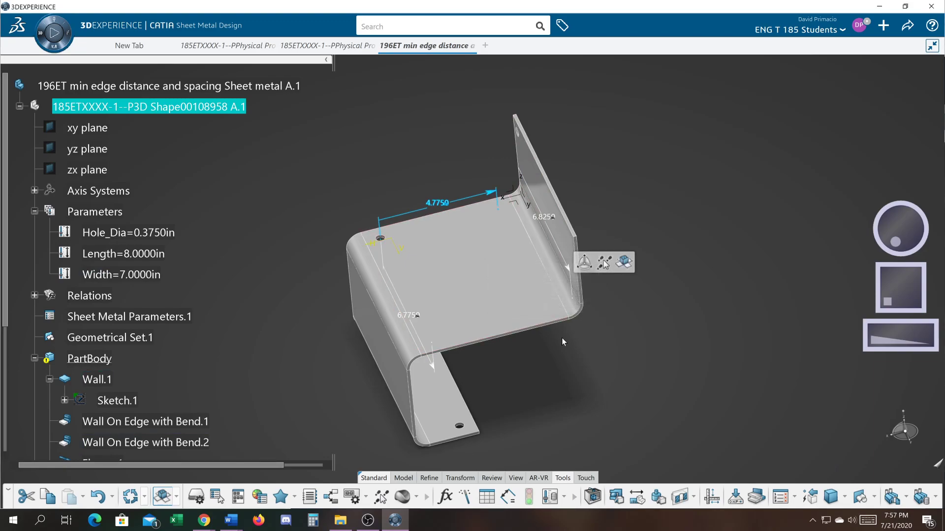
Reorder the first-direction spacing formula of Rectangular pattern.2 to (Width-2*.5in) -2*ed and accept the value
double_click(433, 207)
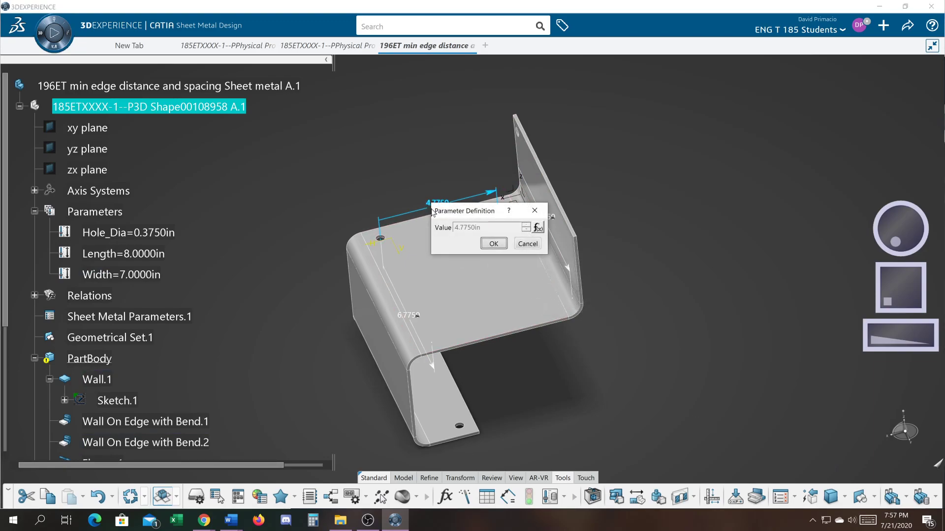
left_click(538, 227)
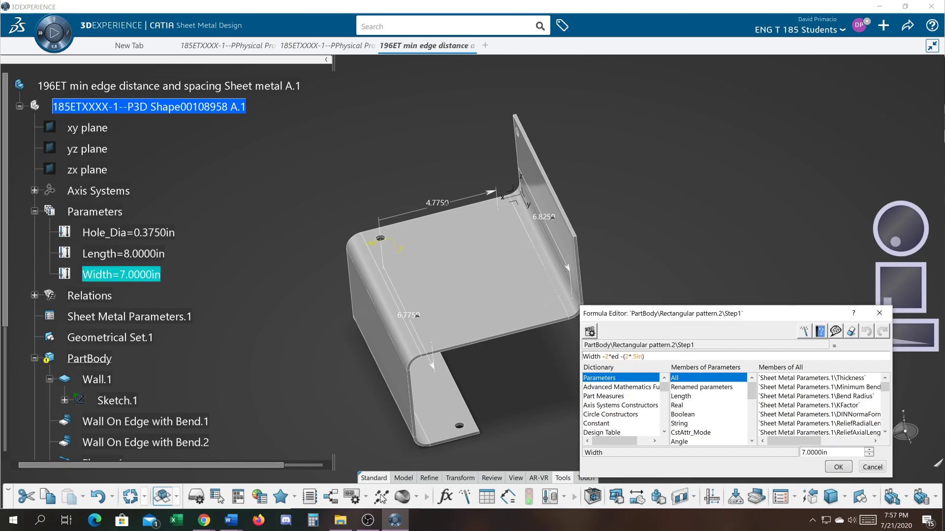
left_click_drag(640, 356, 623, 357)
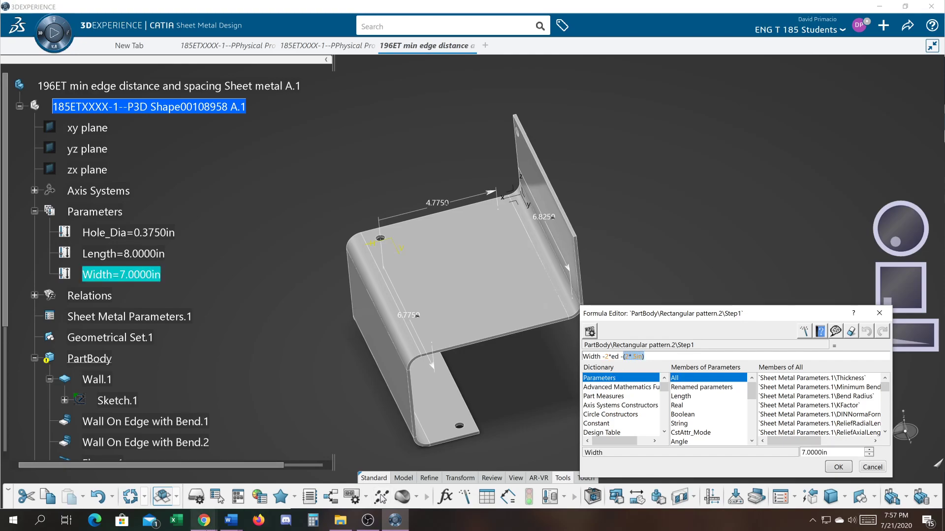
mouse_move(204, 520)
key("BackSpace")
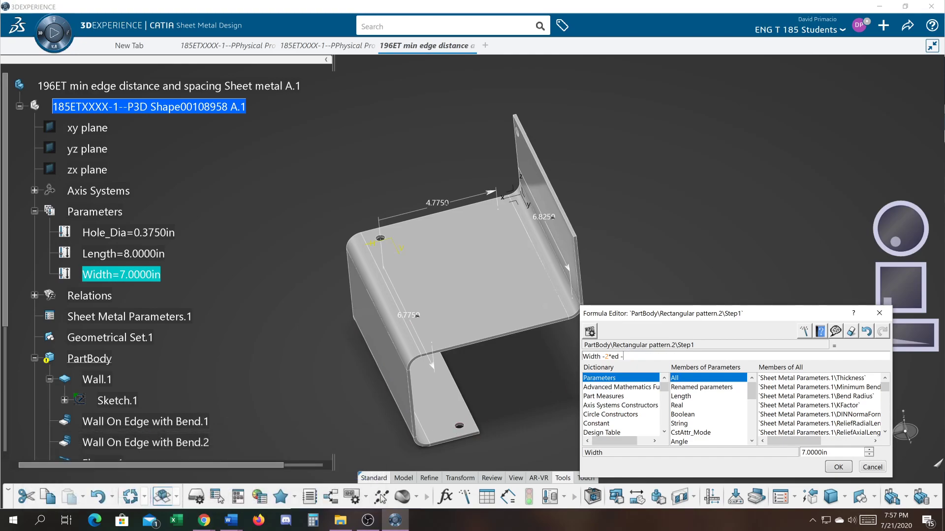
key("BackSpace")
key("BackSpace")
key("ctrl+z")
left_click(526, 438)
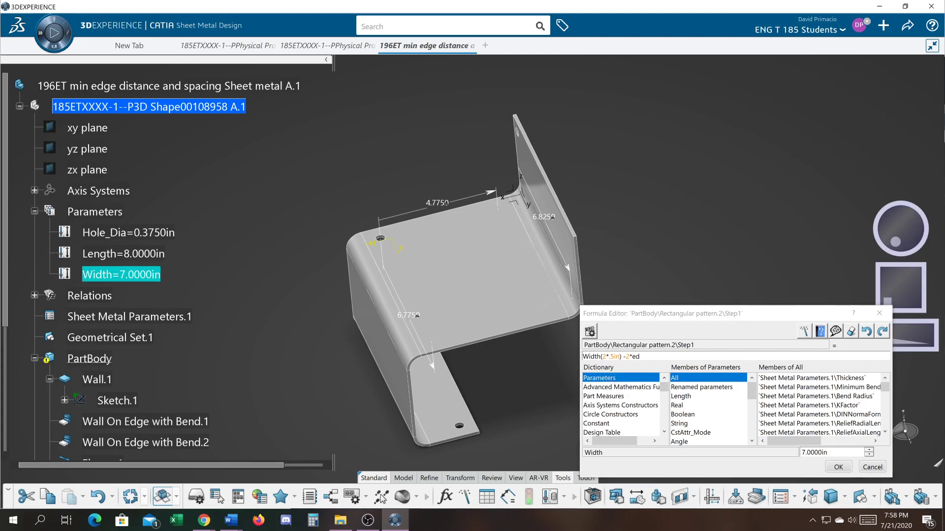
left_click(601, 357)
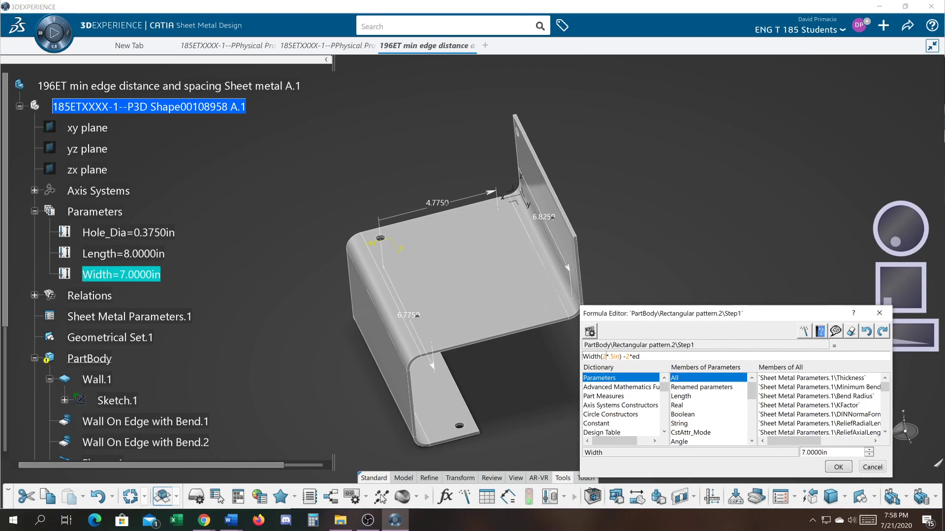
key("BackSpace")
type("-")
type("(")
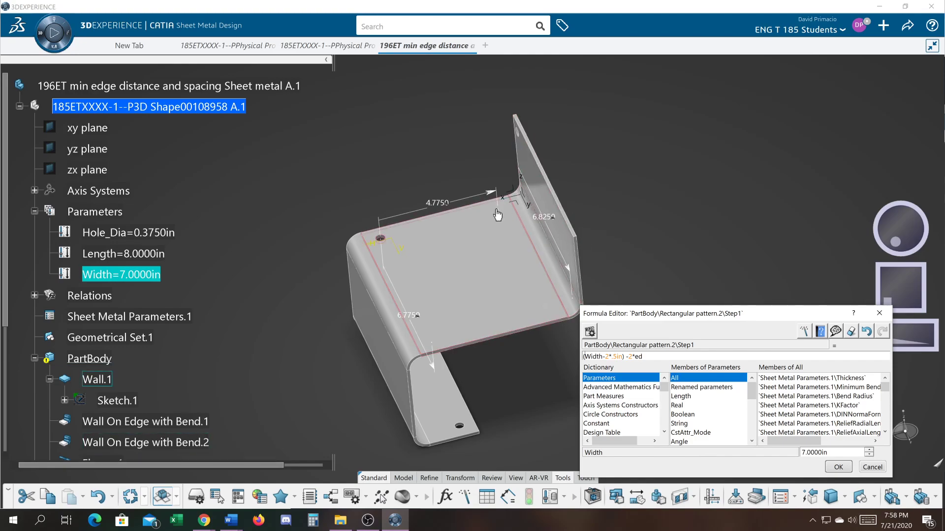
left_click(838, 467)
left_click_drag(483, 211, 681, 200)
left_click(683, 223)
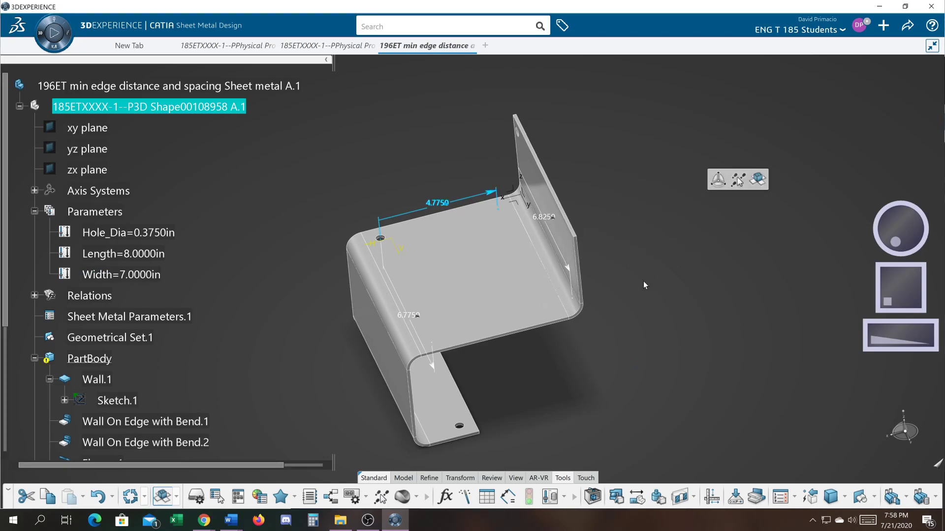
left_click(635, 316)
Reopen Rectangular pattern.2, check its second-direction settings, and accept the definition to regenerate the hole pattern
middle_click_drag(483, 374, 530, 359)
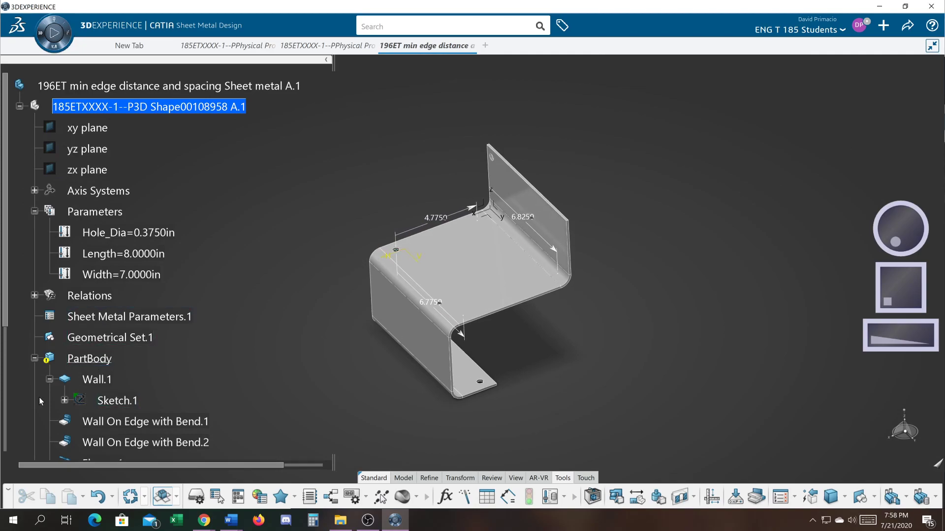
left_click(5, 406)
double_click(133, 397)
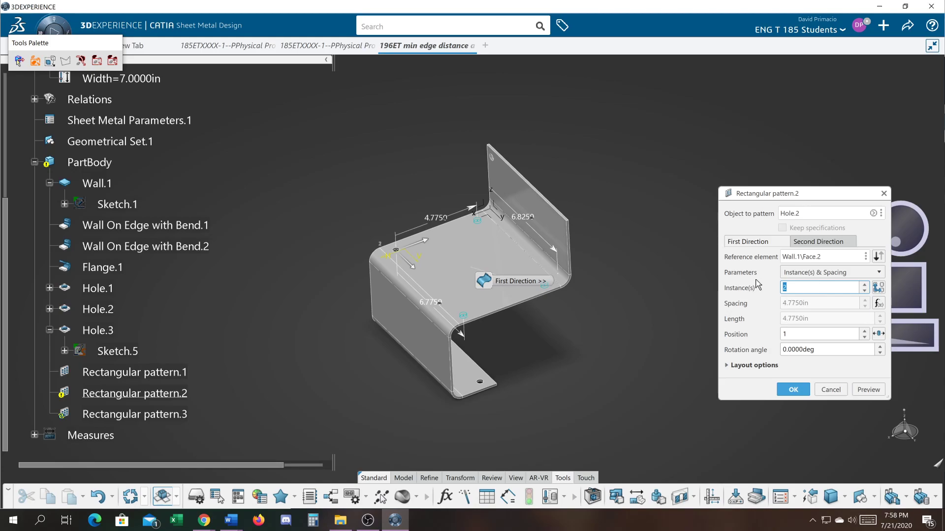
left_click(800, 243)
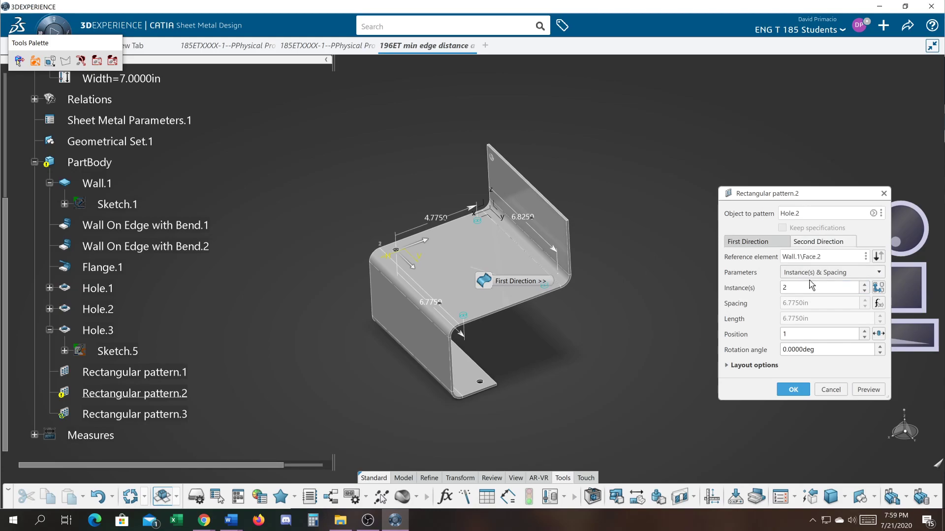
mouse_move(431, 327)
middle_mouse_down()
mouse_move(419, 321)
mouse_move(431, 322)
middle_mouse_up()
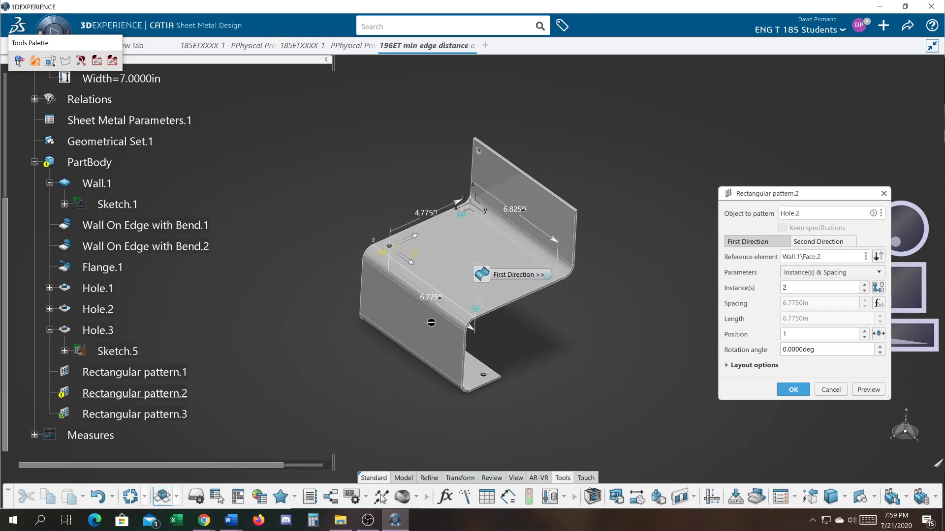
left_click(792, 390)
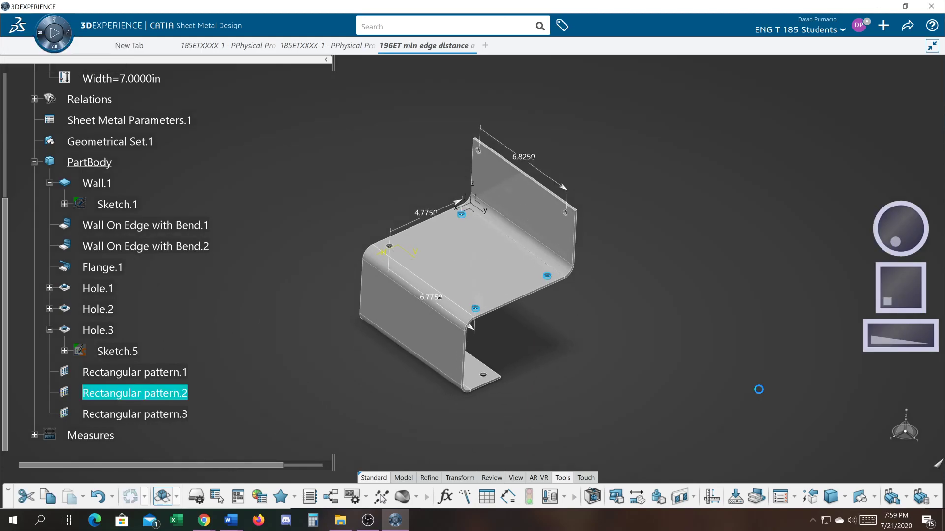
left_click(641, 366)
Show the hidden Measures set on the bracket
middle_click_drag(605, 377, 609, 365, "ctrl")
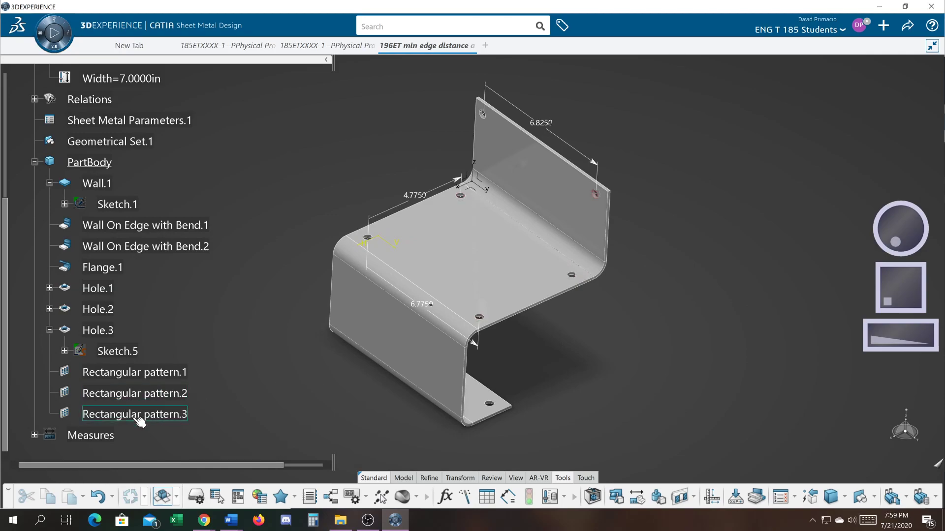
middle_click_drag(266, 323, 320, 359, "ctrl")
middle_click_drag(673, 388, 665, 383)
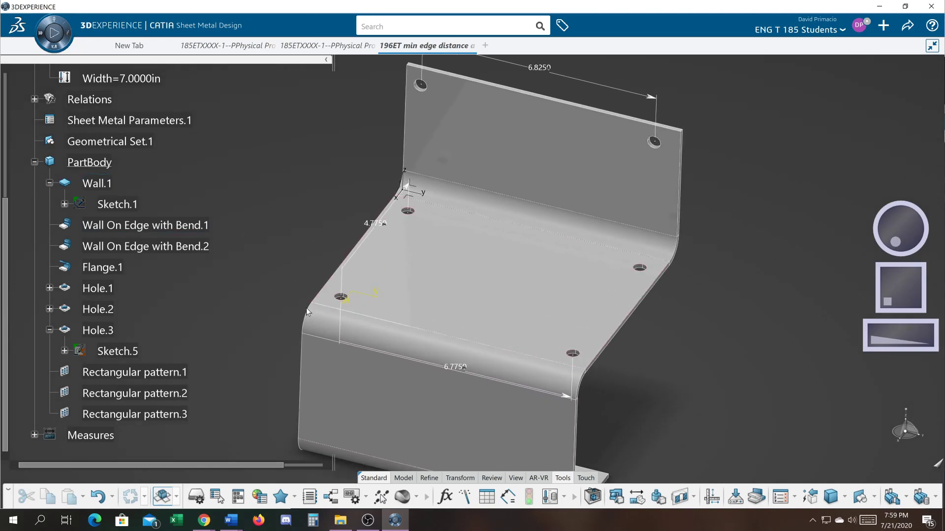
middle_click_drag(374, 374, 415, 239)
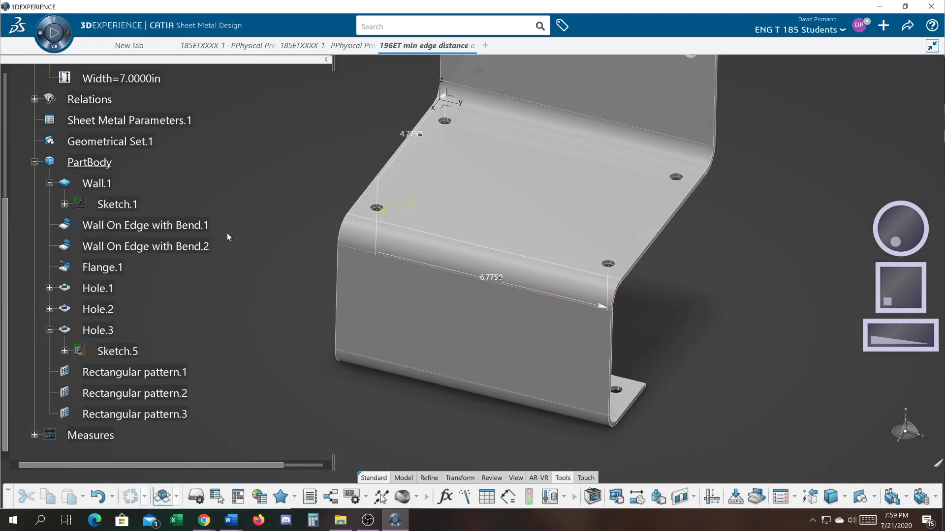
right_click(88, 435)
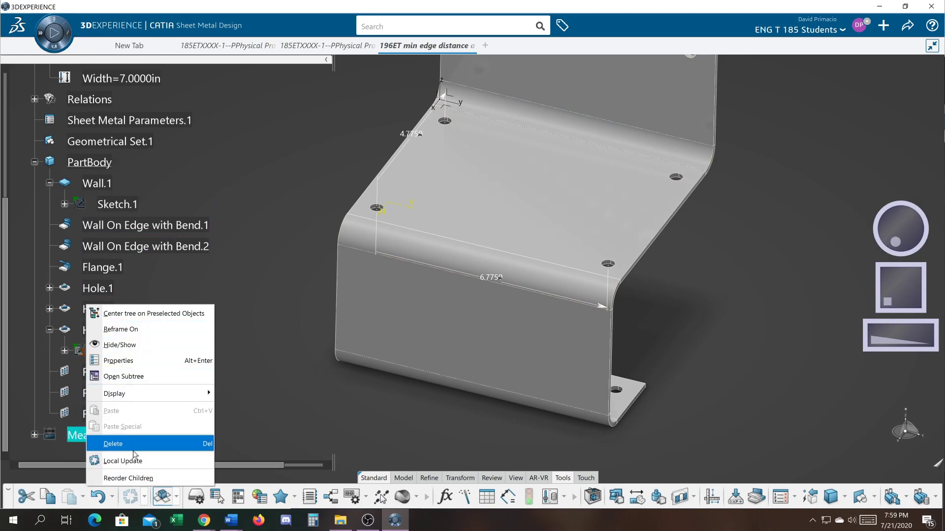
left_click(132, 344)
Measure the minimum distance between the main wall's side edge and the axis of Hole.2, keeping the measure
mouse_move(668, 426)
middle_mouse_down()
mouse_move(344, 371)
mouse_move(315, 381)
mouse_move(315, 373)
mouse_move(449, 347)
mouse_move(490, 368)
middle_mouse_up()
middle_click_drag(278, 285, 295, 343)
middle_click_drag(359, 350, 414, 390)
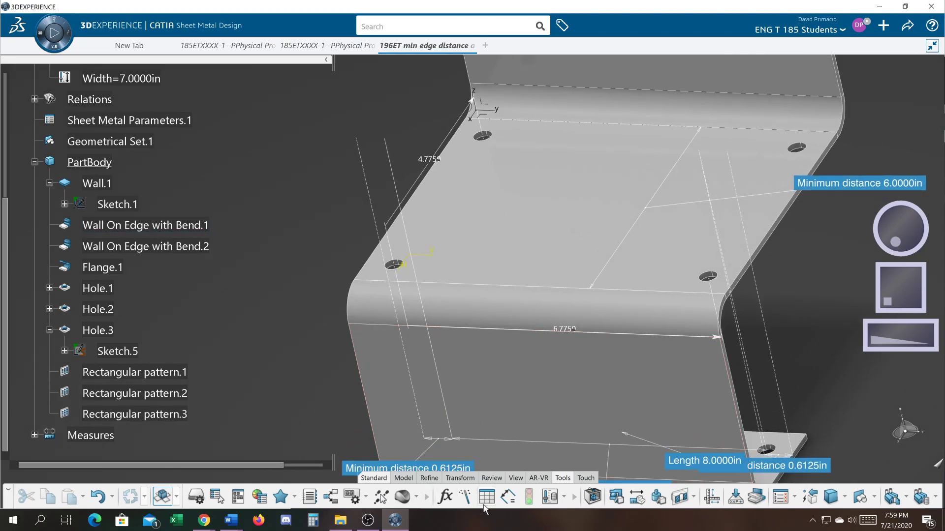
left_click(632, 501)
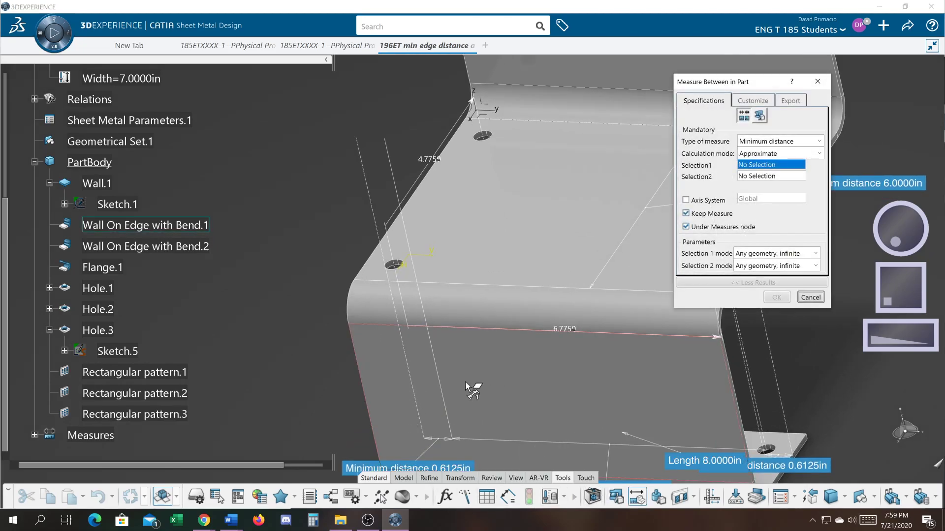
left_click(366, 268)
left_click(399, 266)
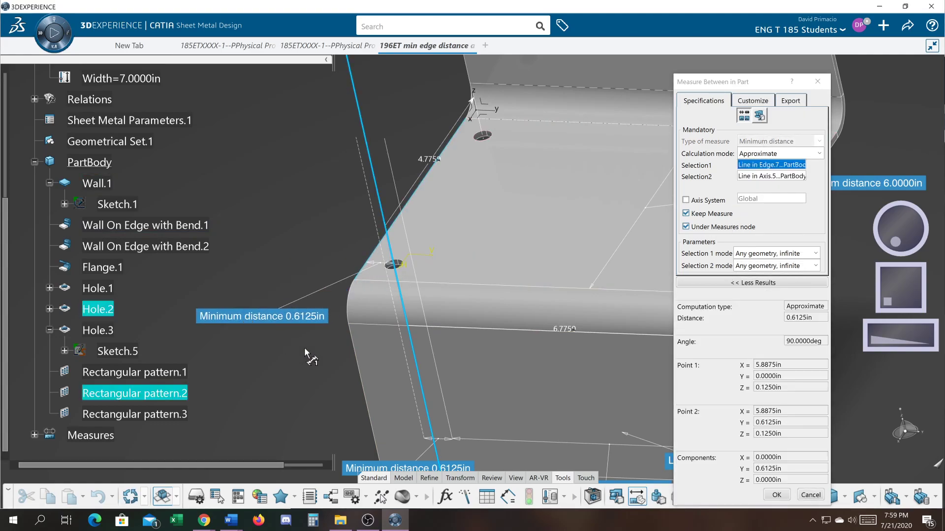
Measure the minimum distance from the patterned hole across from Hole.2 to the main wall's opposite side edge
middle_click_drag(299, 272, 284, 222)
middle_click_drag(411, 287, 199, 279)
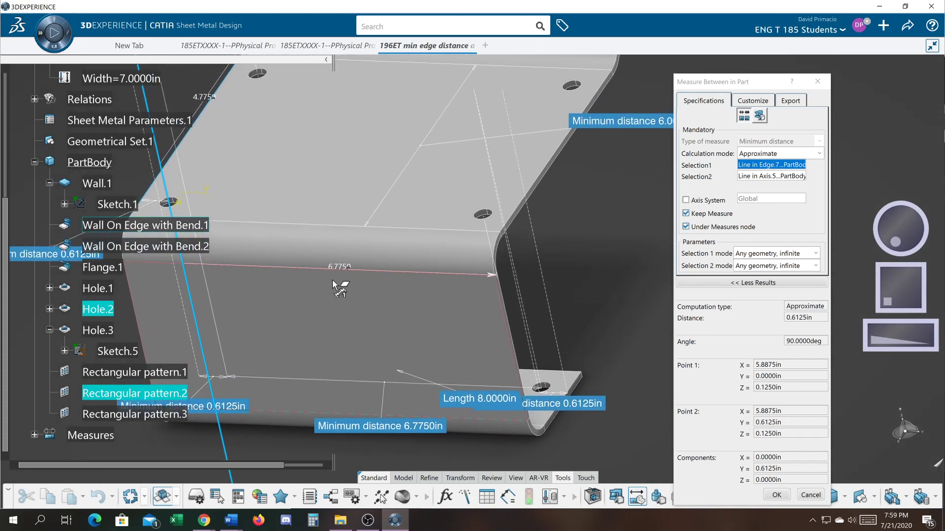
left_click(480, 215)
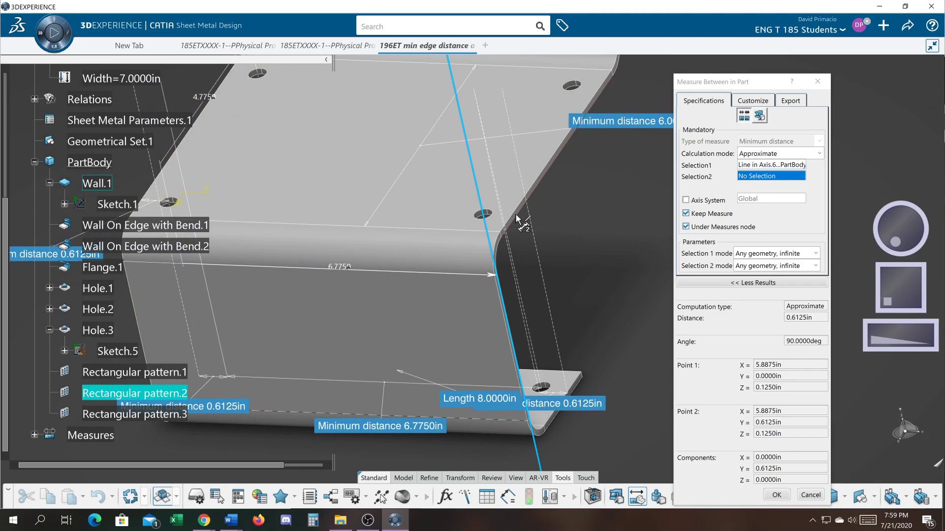
left_click(516, 215)
left_click_drag(529, 228, 614, 244)
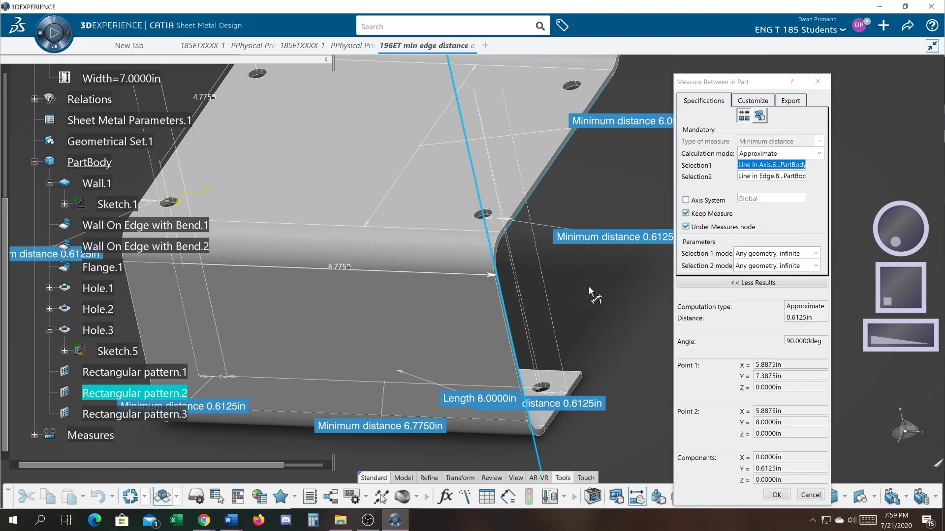
Measure the minimum distance between the upright flange's bend edge and the axis of the adjacent patterned hole near the origin
middle_click_drag(314, 268, 419, 248)
middle_click_drag(225, 140, 255, 297)
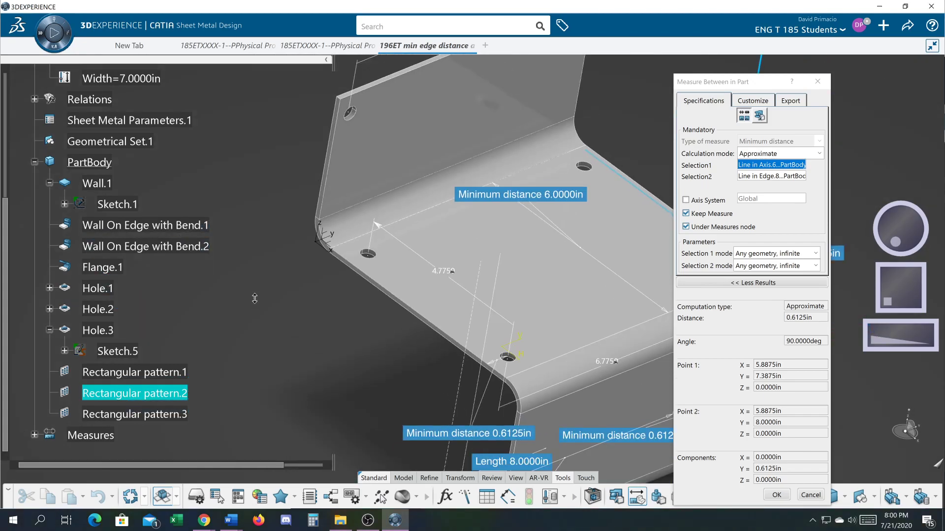
scroll(251, 285, "up", 5)
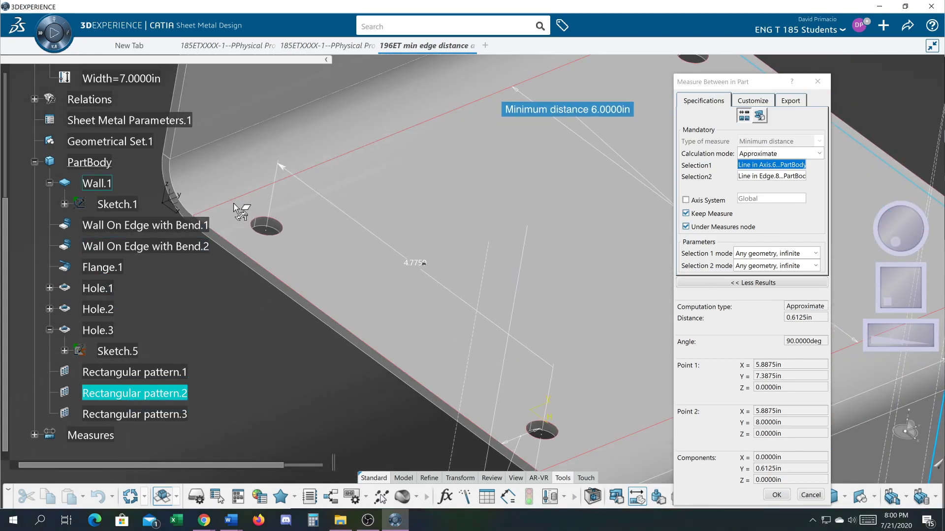
left_click(236, 210)
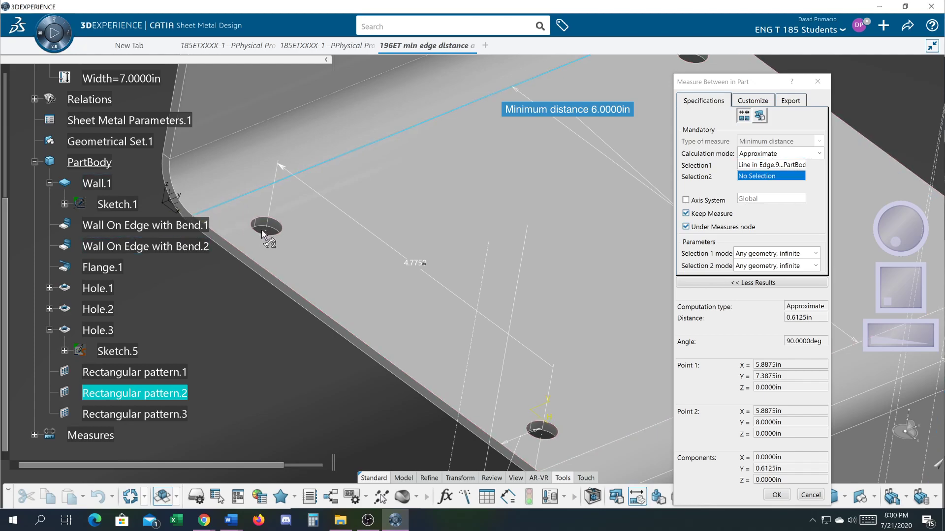
left_click(274, 225)
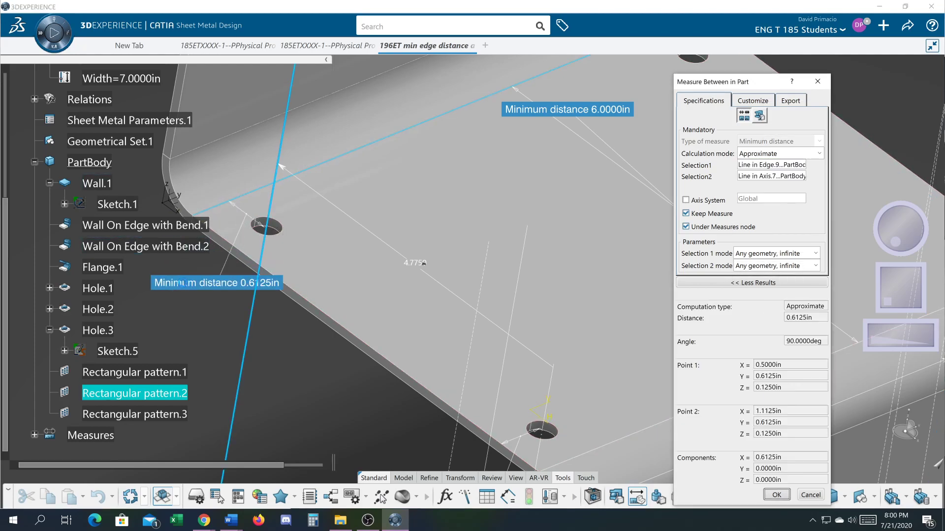
left_click(172, 301)
Measure the minimum distance between the axis of Hole.3 and the upright flange's adjacent side face, keeping the measure
middle_click_drag(305, 308, 246, 300)
mouse_move(251, 217)
middle_mouse_down()
mouse_move(272, 310)
mouse_move(245, 217)
middle_mouse_up()
middle_click_drag(350, 236, 494, 260)
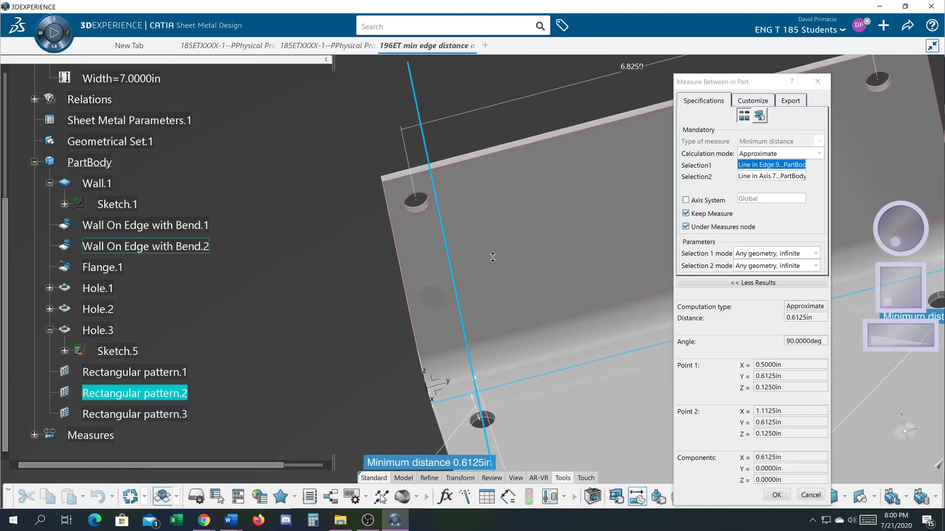
left_click(409, 211)
middle_click_drag(356, 237, 460, 249)
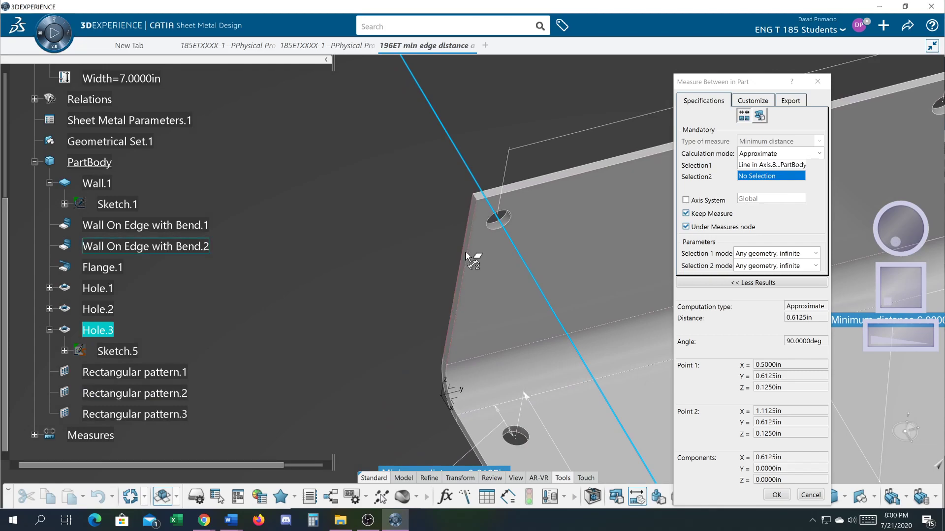
left_click(465, 250)
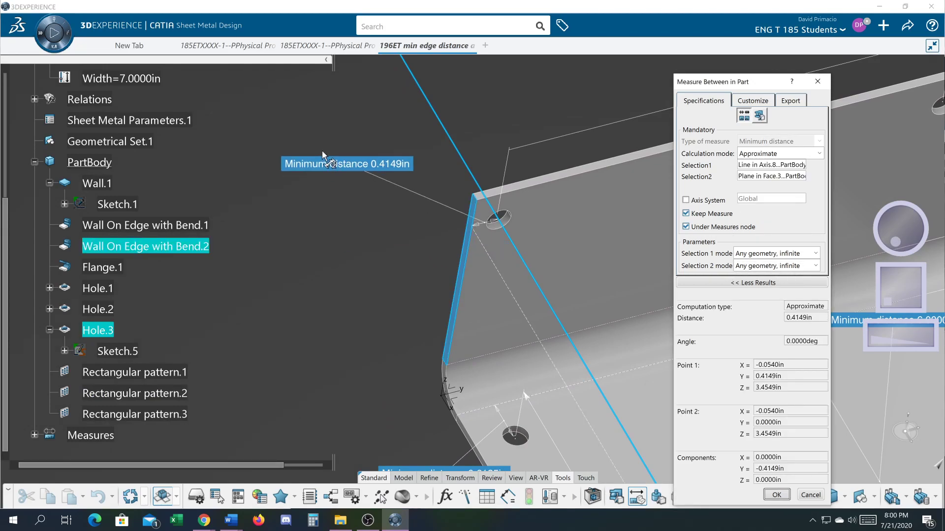
left_click(322, 150)
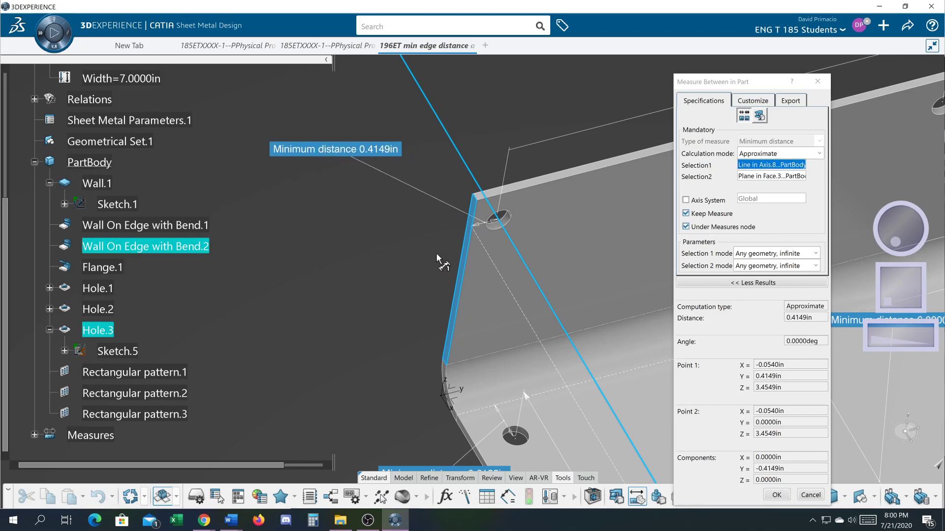
left_click(777, 495)
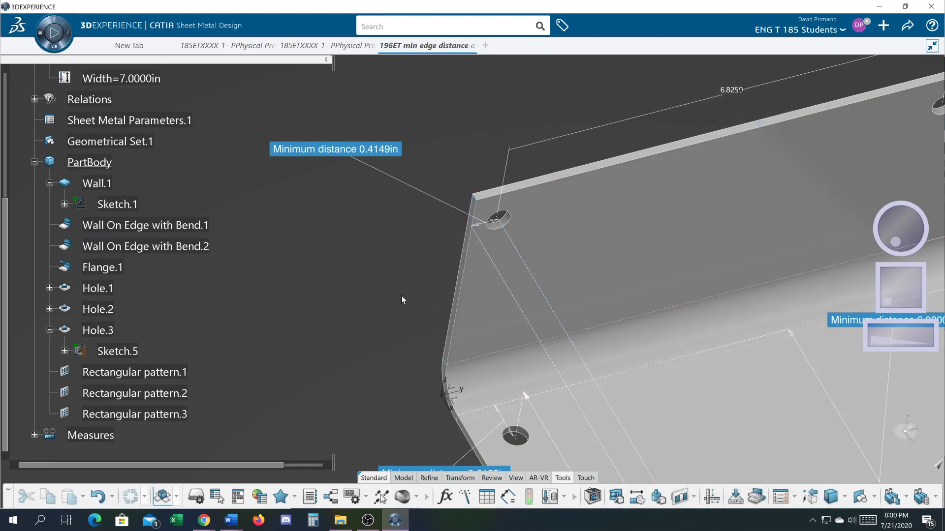
Open Hole.3 for editing and move its side-edge offset dimension clear of the upright flange
middle_click_drag(399, 292, 342, 319)
mouse_move(358, 276)
middle_mouse_down()
mouse_move(360, 297)
mouse_move(360, 285)
middle_mouse_up()
double_click(427, 240)
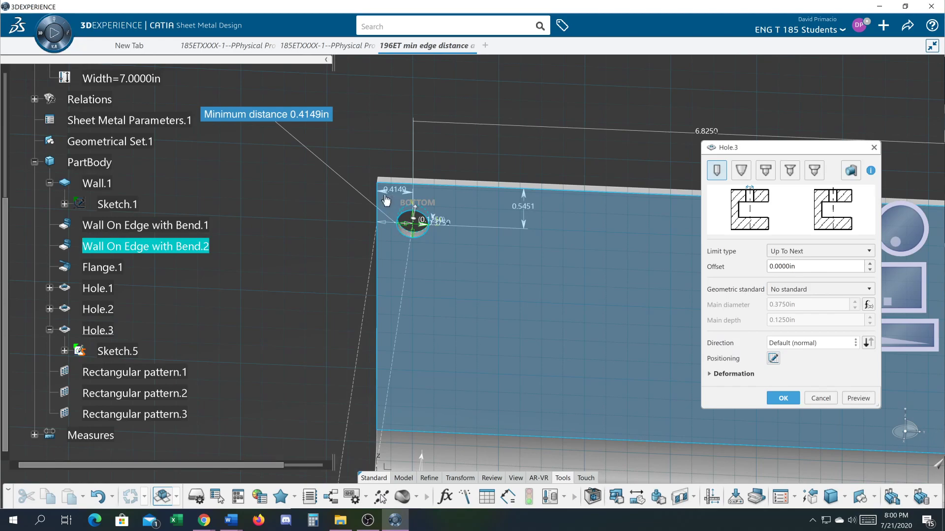
left_click_drag(394, 190, 361, 131)
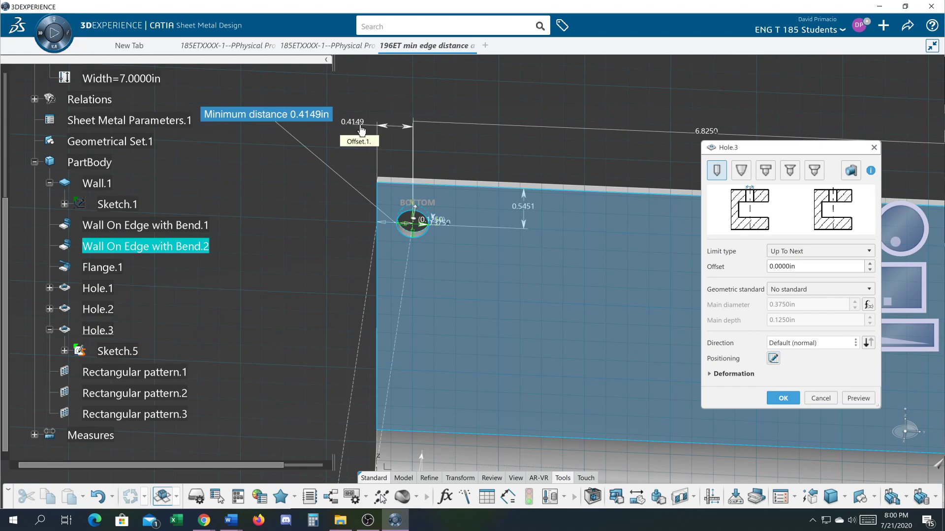
Try to drive Hole.3's offset from the flange's side edge with the formula Hole_Dia -2*ed
double_click(362, 129)
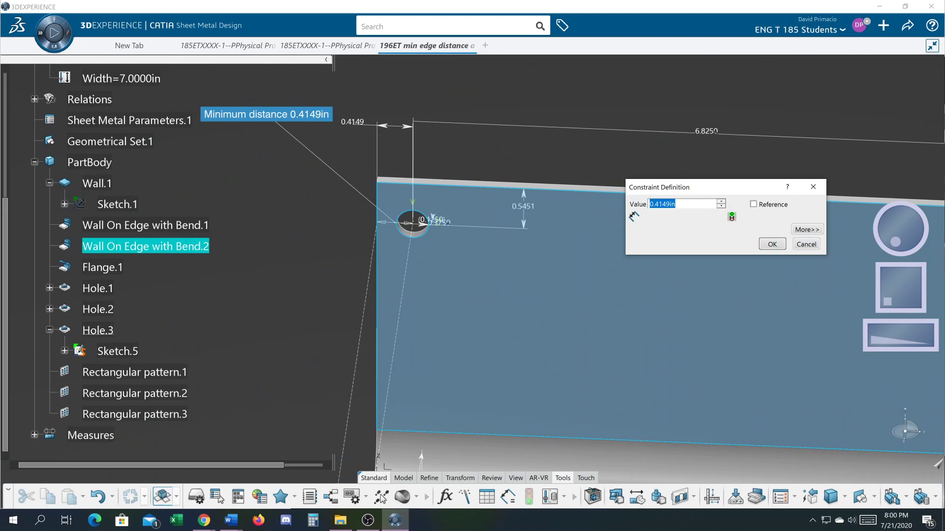
right_click(685, 204)
left_click(694, 213)
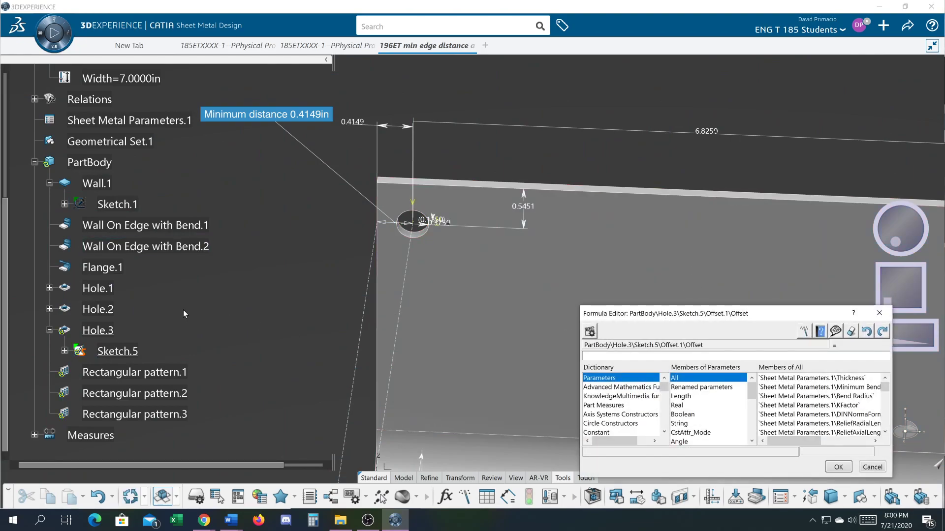
left_click_drag(5, 242, 2, 186)
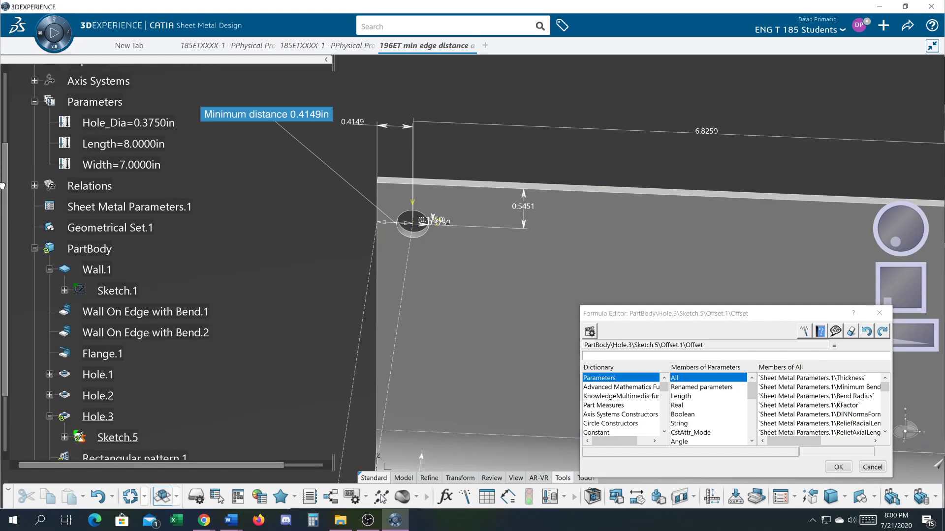
left_click(94, 126)
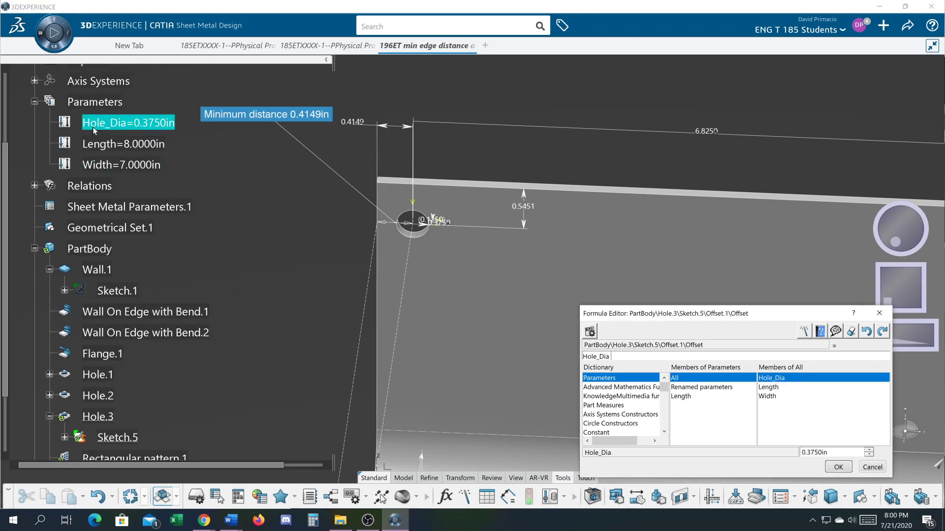
type("-2*")
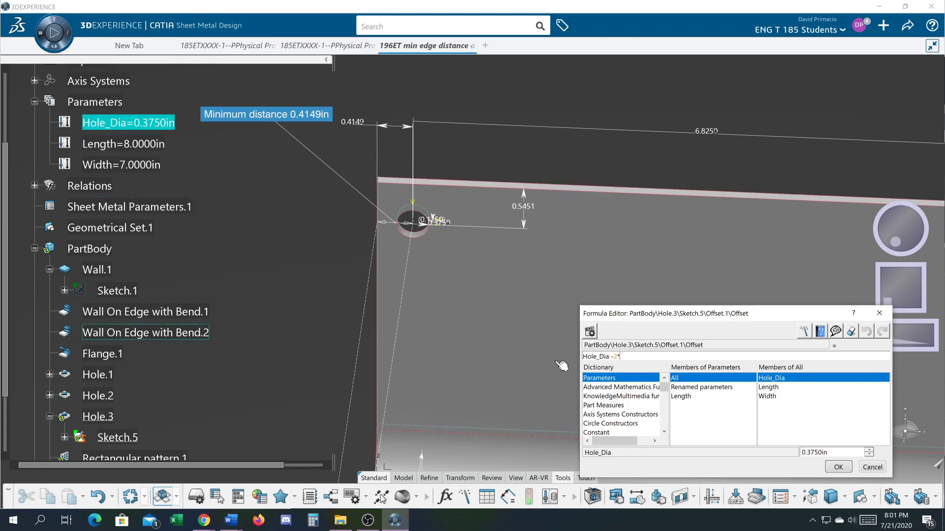
left_click(97, 251)
left_click(679, 388)
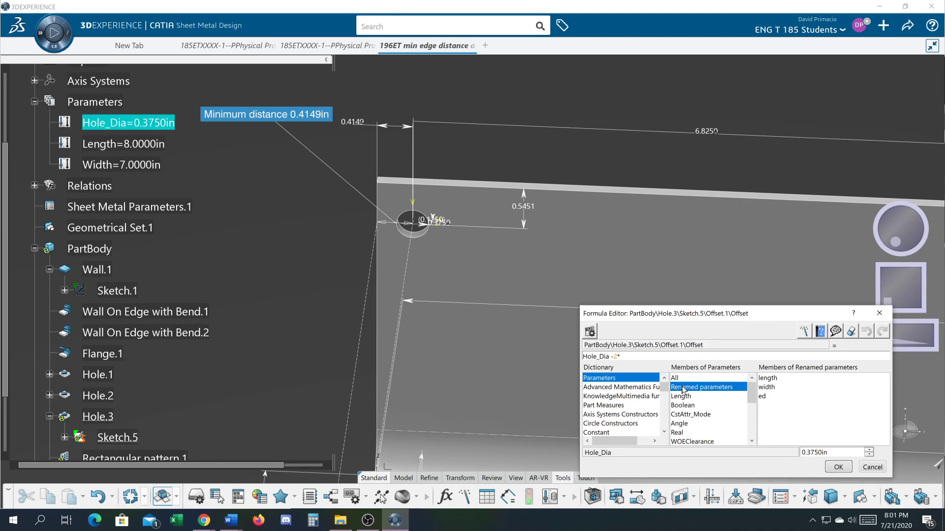
left_click(763, 397)
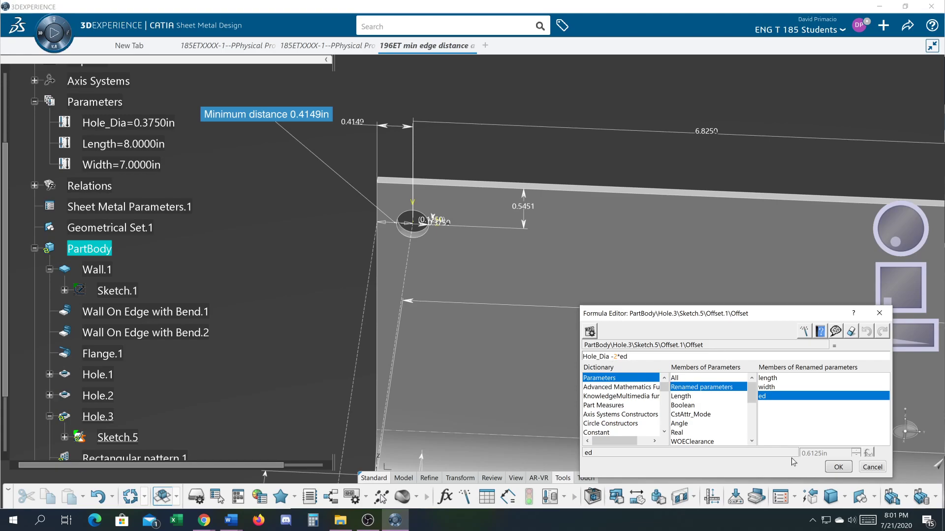
left_click(835, 467)
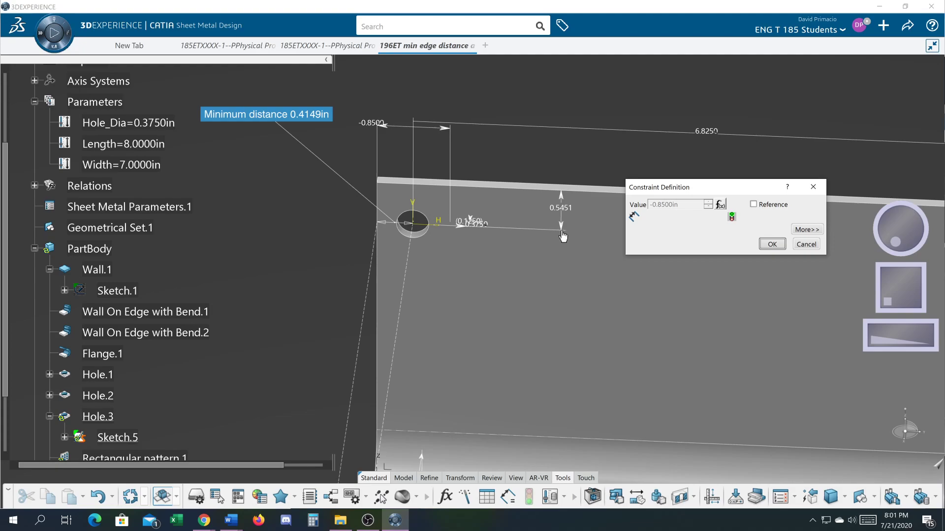
left_click(769, 249)
Clear the Hole_Dia -2*ed formula from Hole.3's side-edge offset
left_click(566, 303)
left_click(719, 205)
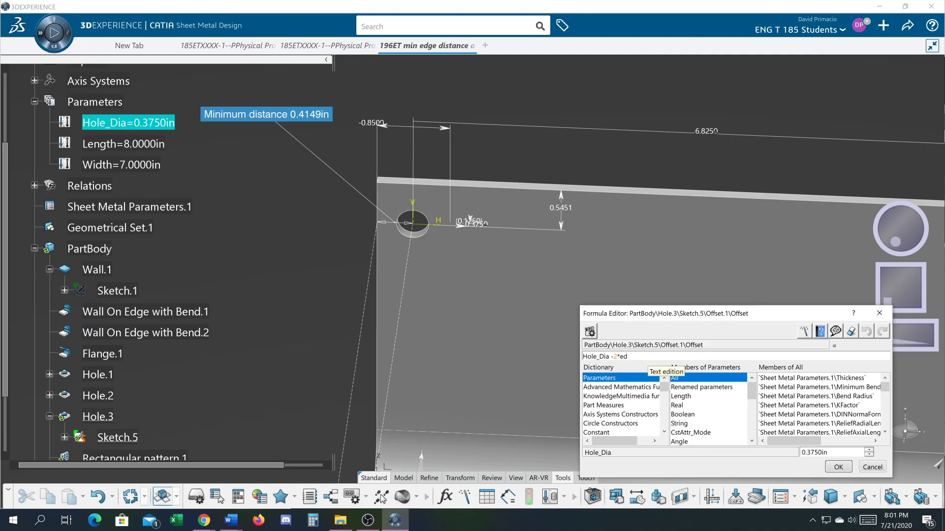
double_click(624, 356)
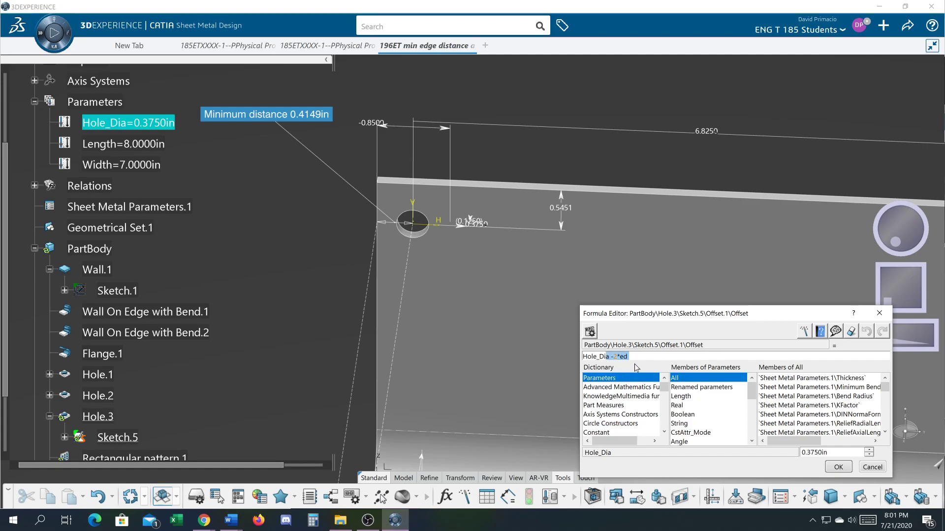
type("a -2*ed")
type(".")
key("Return")
left_click(560, 309)
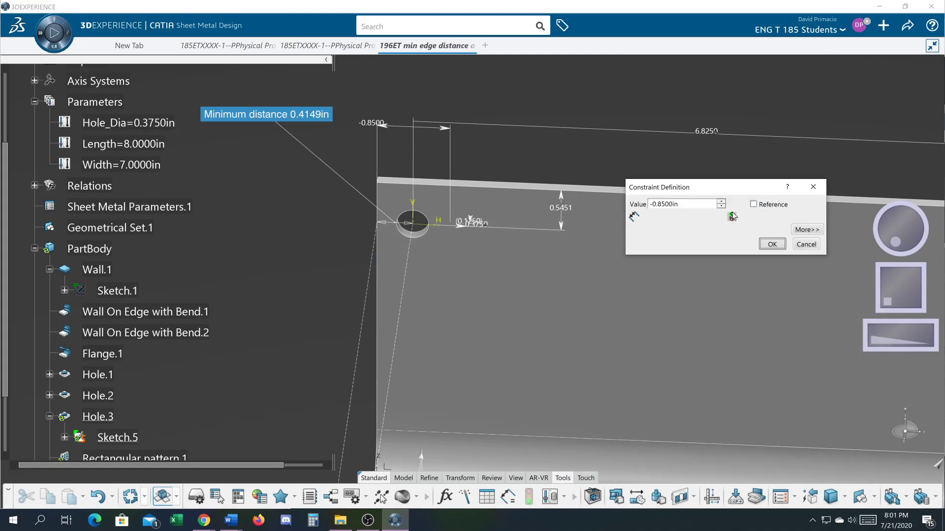
Drive Hole.3's side-edge offset with the formula Hole_Dia *1.5+.05in and apply the edited hole
right_click(709, 205)
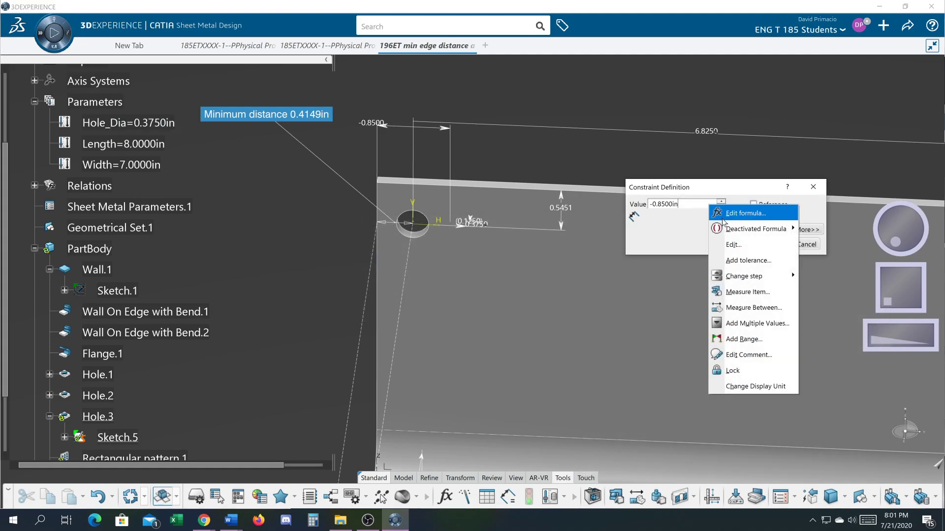
left_click(728, 210)
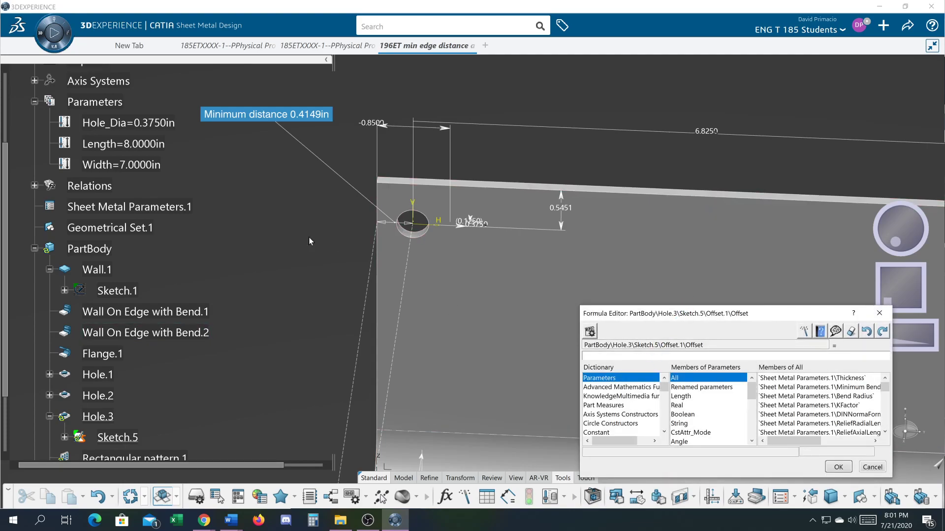
left_click(153, 125)
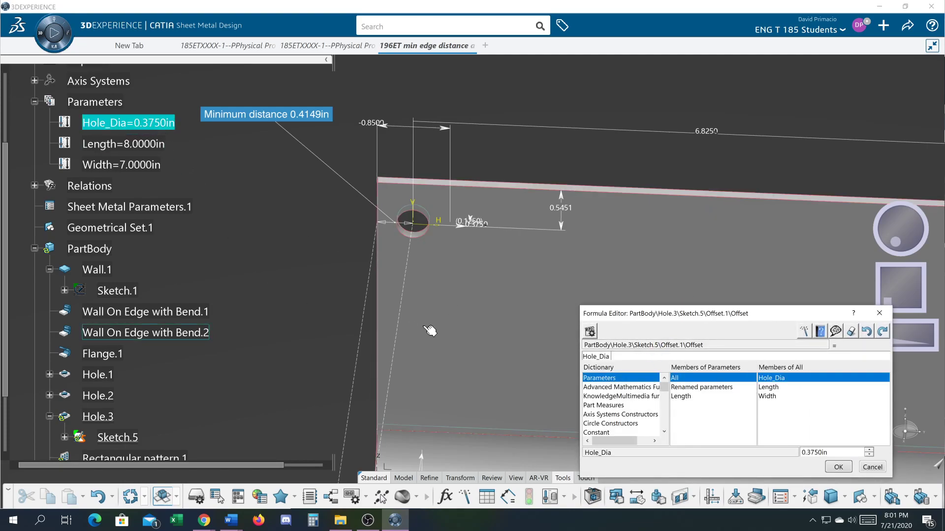
type("*1.5+.05in")
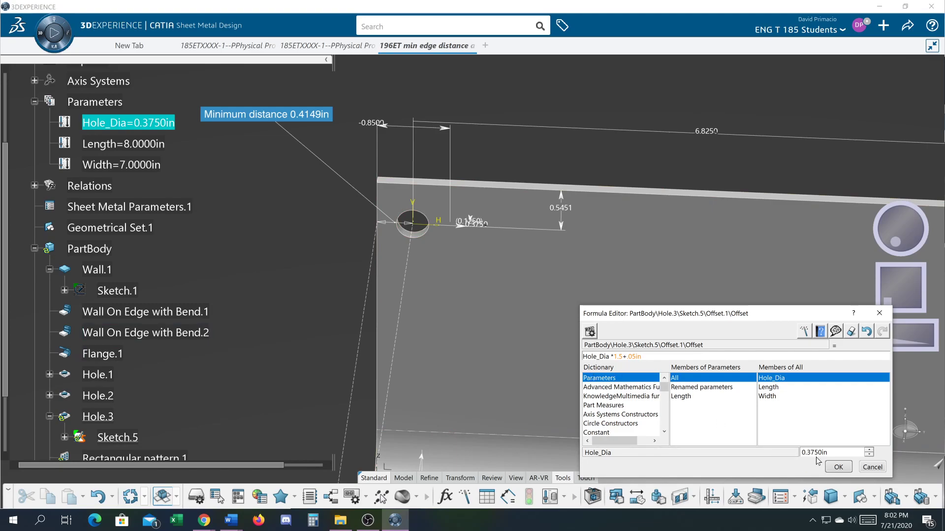
left_click(838, 467)
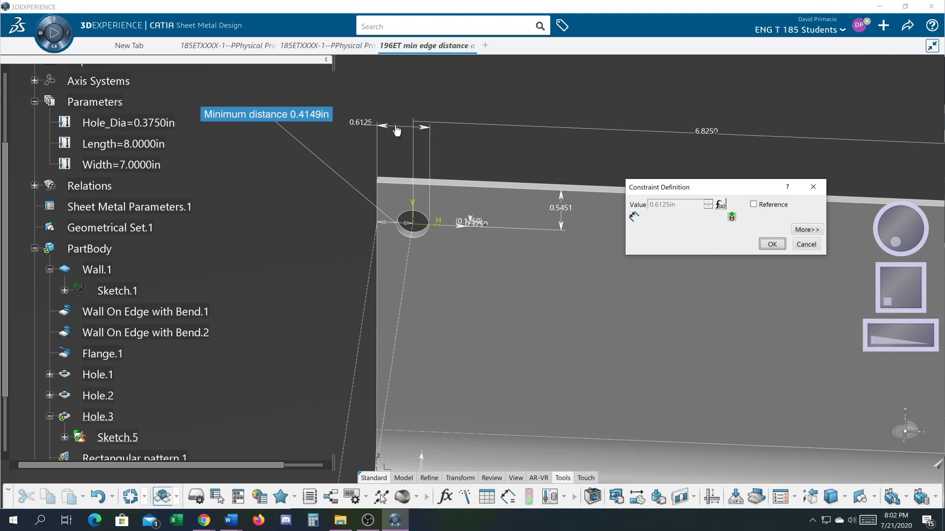
left_click(771, 244)
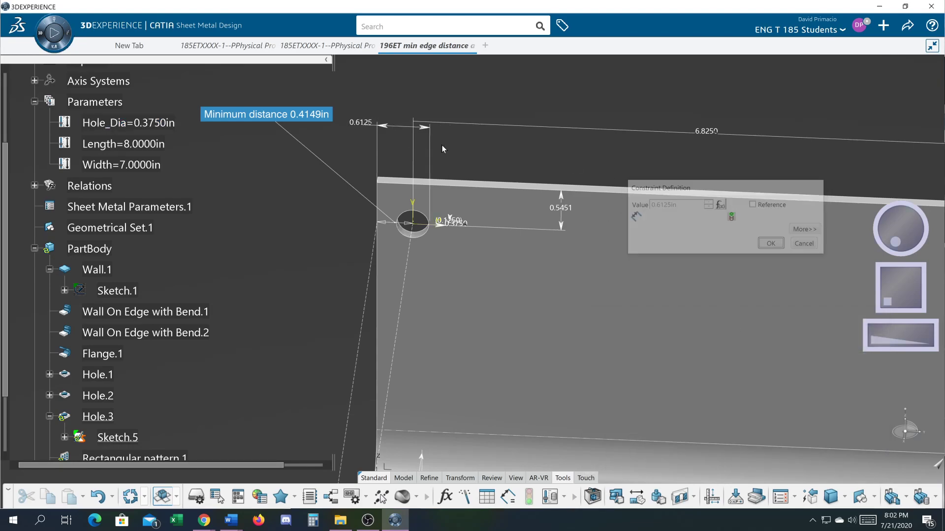
left_click(783, 398)
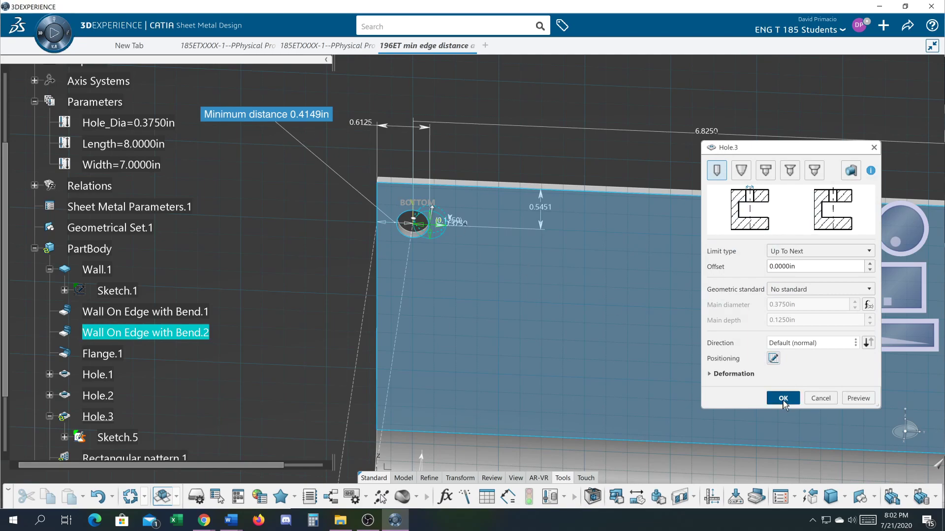
Measure the minimum distance from the axis of Hole.3's patterned copy to the upright flange's opposite side face, keeping the measure
middle_click_drag(302, 261, 265, 260)
middle_click_drag(529, 278, 354, 290)
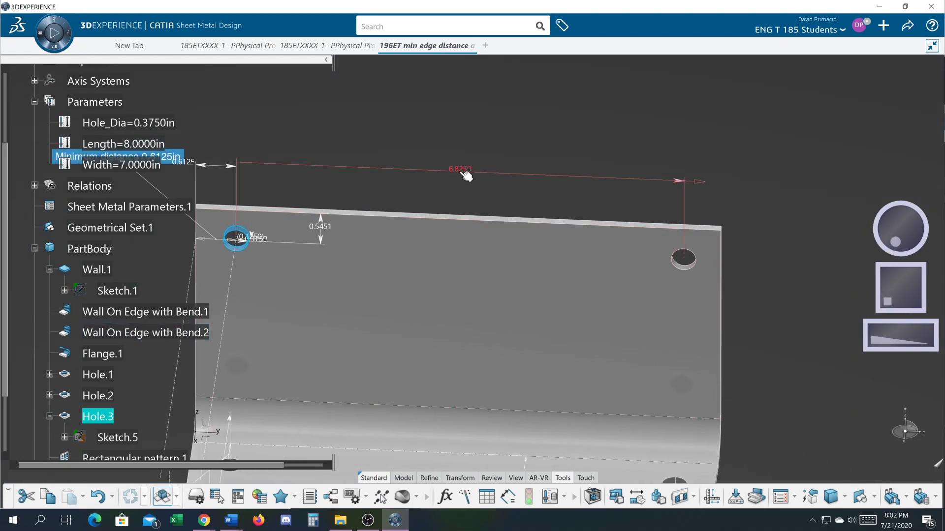
left_click(637, 498)
middle_click_drag(739, 433, 674, 426)
middle_click_drag(668, 394, 599, 385)
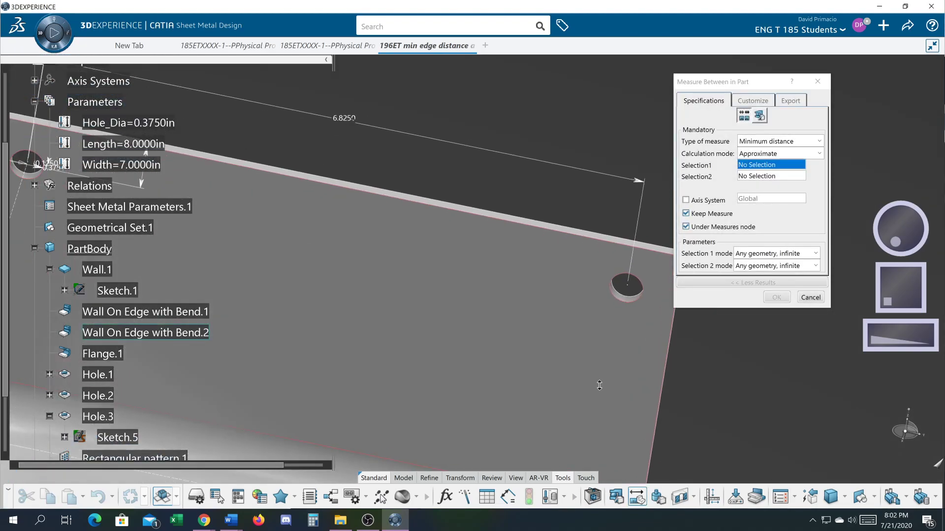
left_click(628, 308)
middle_click_drag(711, 376, 604, 320)
left_click(575, 300)
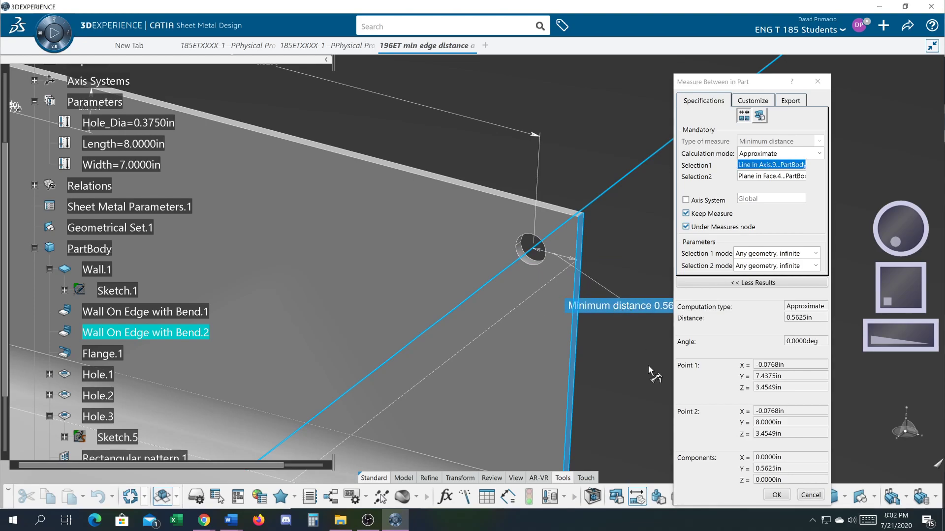
left_click(776, 495)
Remove the +.05in term from Rectangular pattern.3's spacing formula, leaving Length -2*ed, and apply the pattern
middle_click_drag(487, 279, 749, 321)
left_click(453, 269)
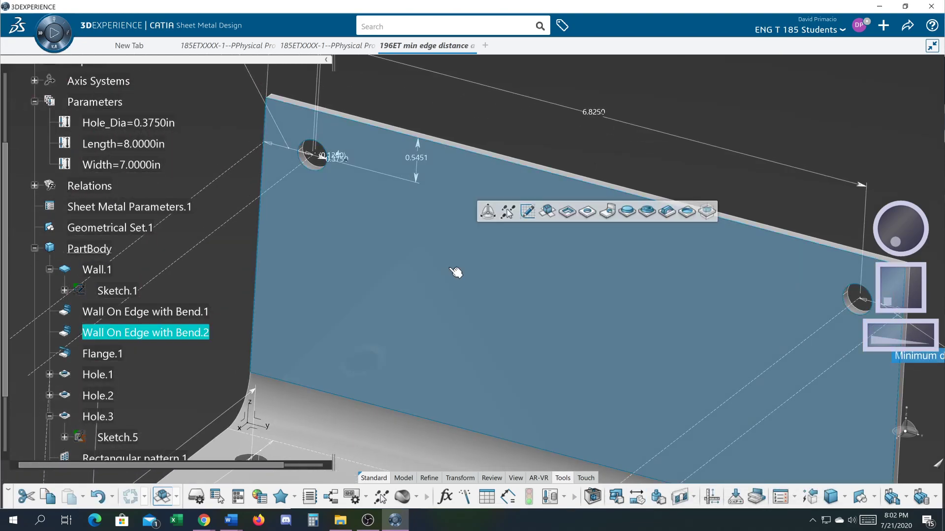
left_click(568, 157)
middle_click_drag(206, 269, 212, 374)
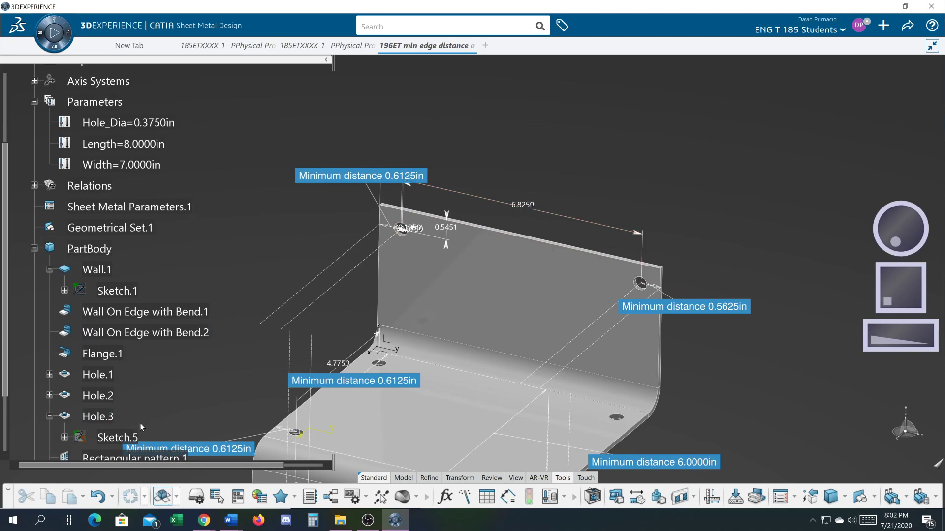
scroll(7, 422, "down", 3)
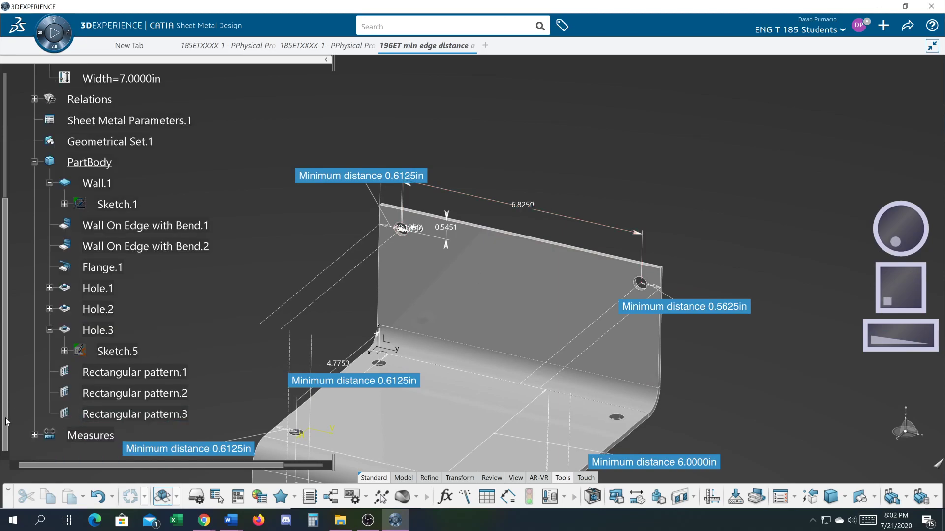
left_click(138, 417)
double_click(138, 417)
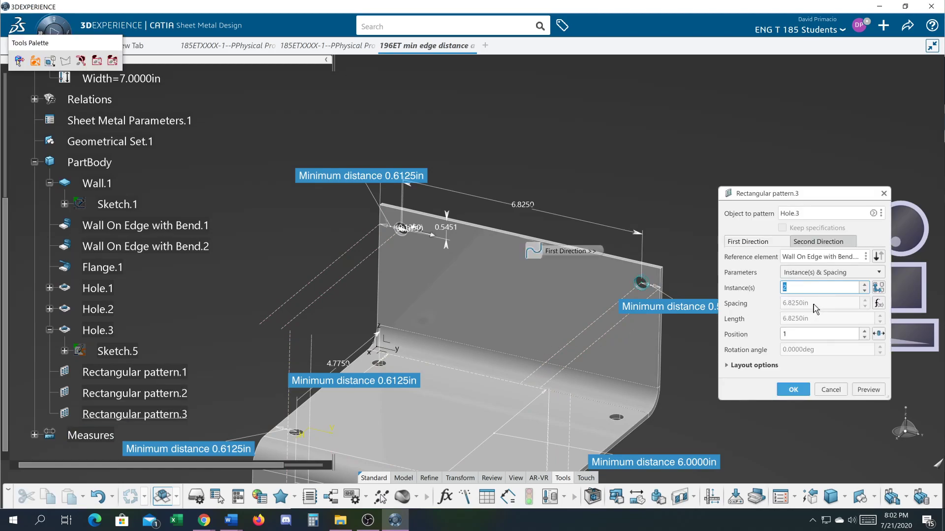
left_click(878, 308)
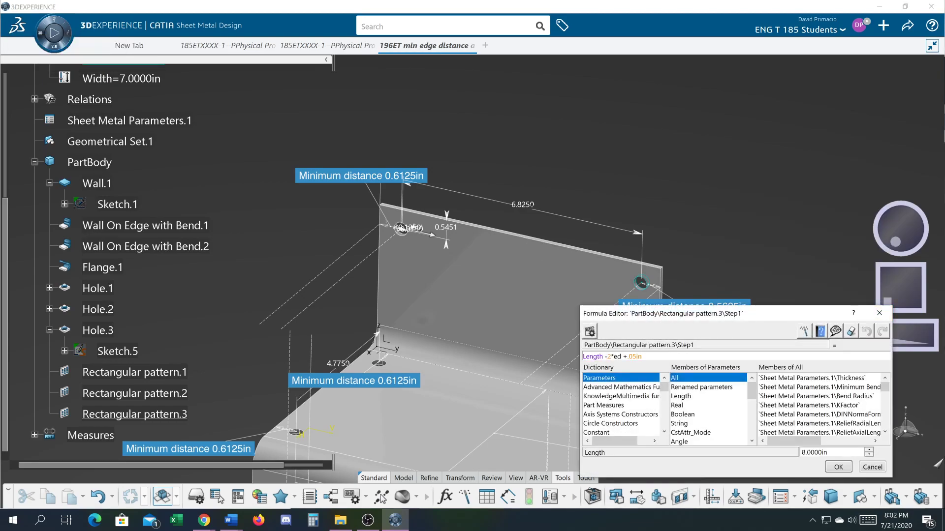
key("BackSpace")
key("BackSpace")
type("e")
left_click(838, 467)
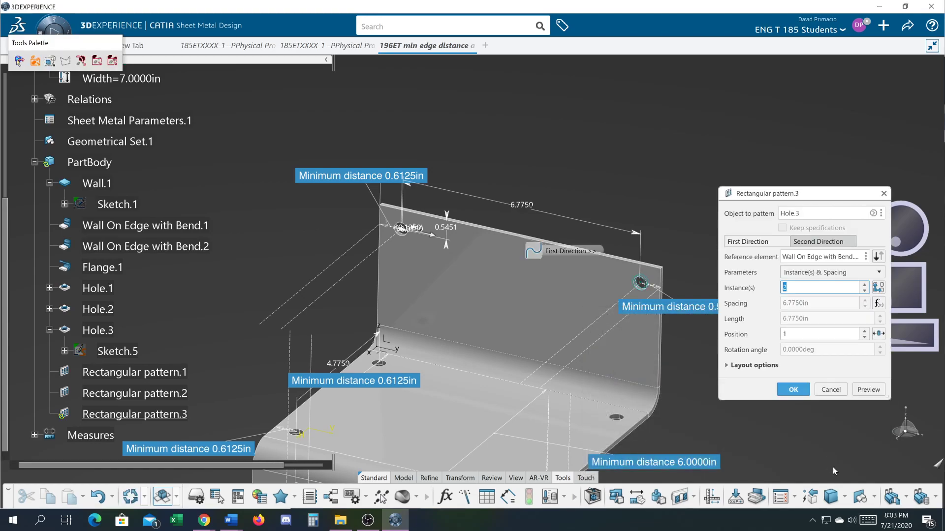
left_click(790, 392)
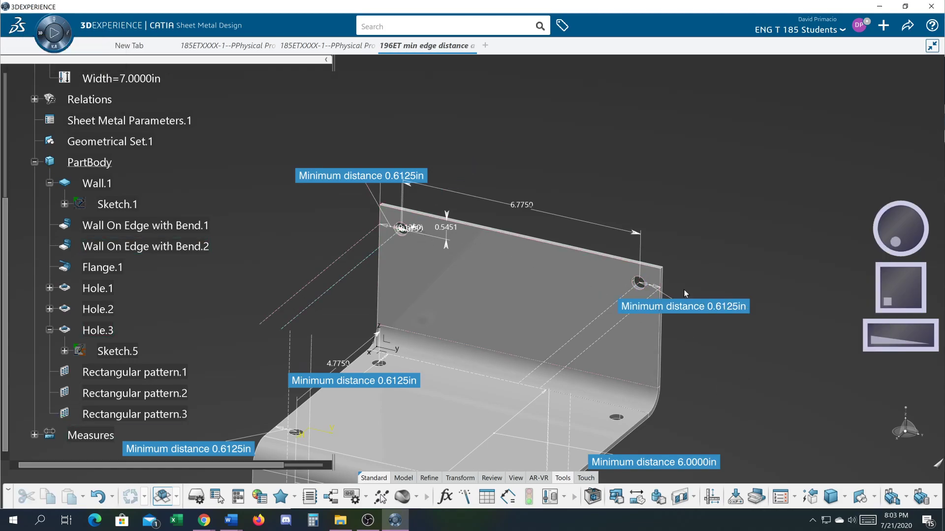
Open Hole.3 for editing and move its side-edge offset dimension clear of the overlapping measure label
middle_click_drag(745, 287, 729, 302)
middle_click_drag(692, 343, 737, 260)
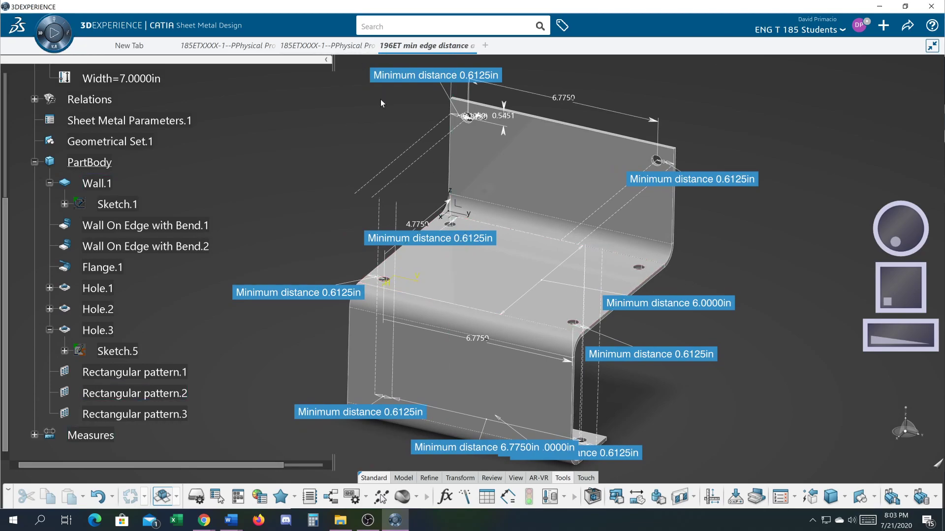
scroll(393, 111, "up", 5)
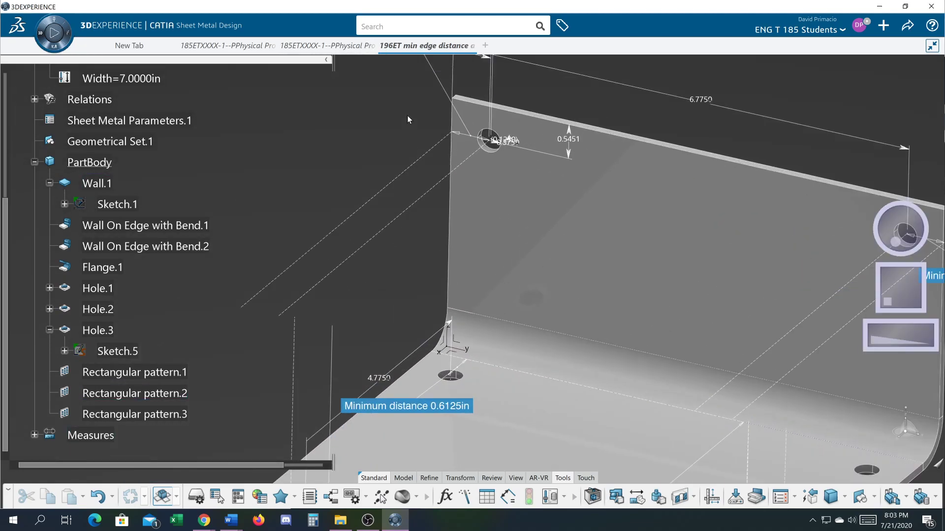
middle_click_drag(403, 226, 420, 323)
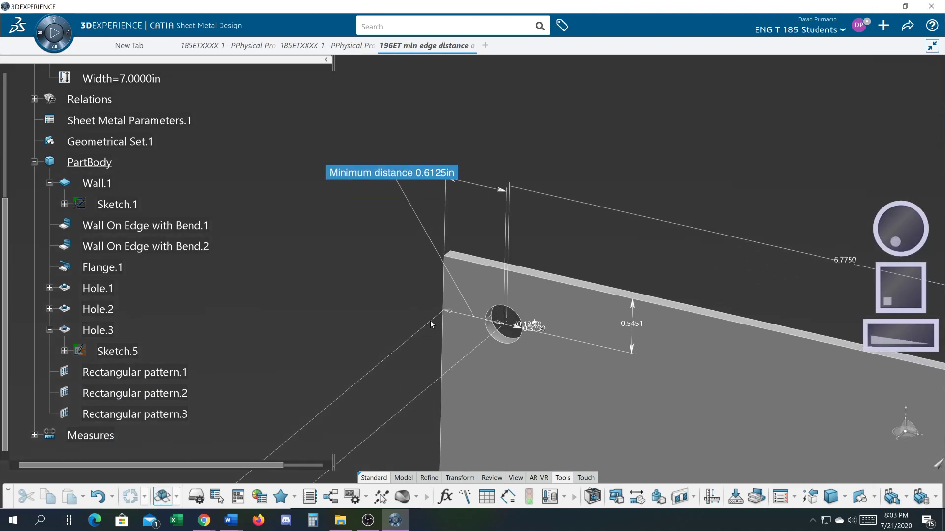
left_click(634, 329)
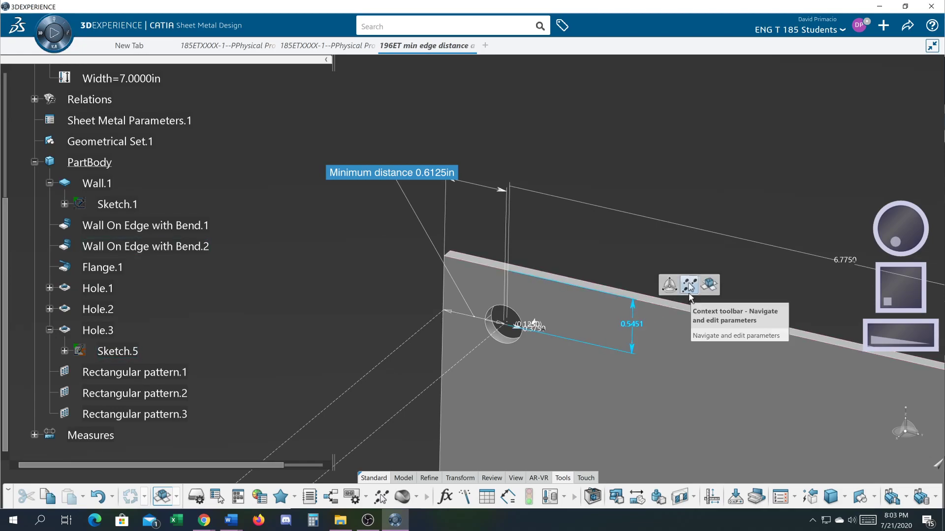
left_click(634, 259)
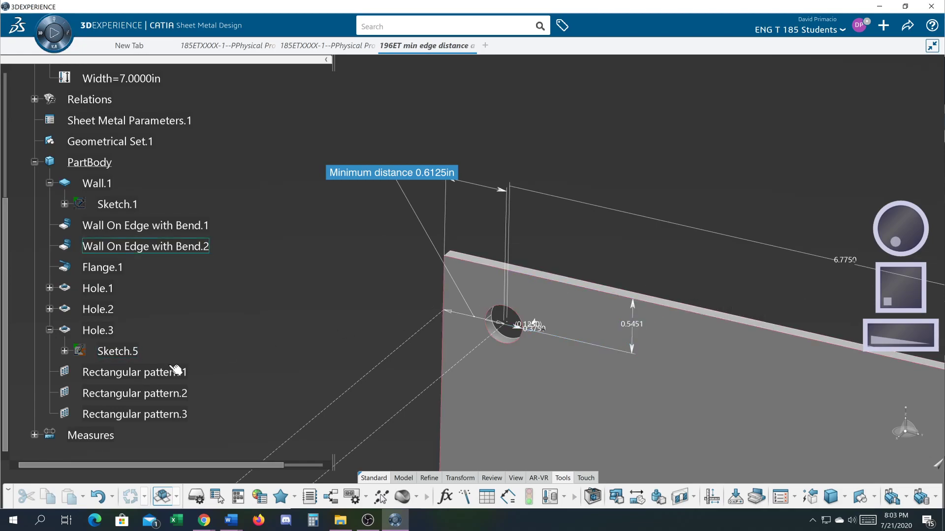
double_click(109, 331)
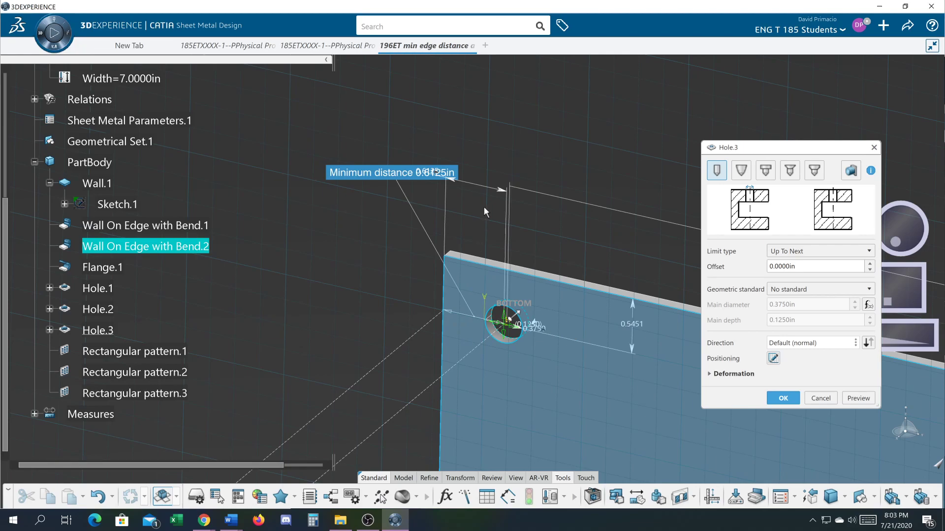
left_click_drag(490, 189, 498, 154)
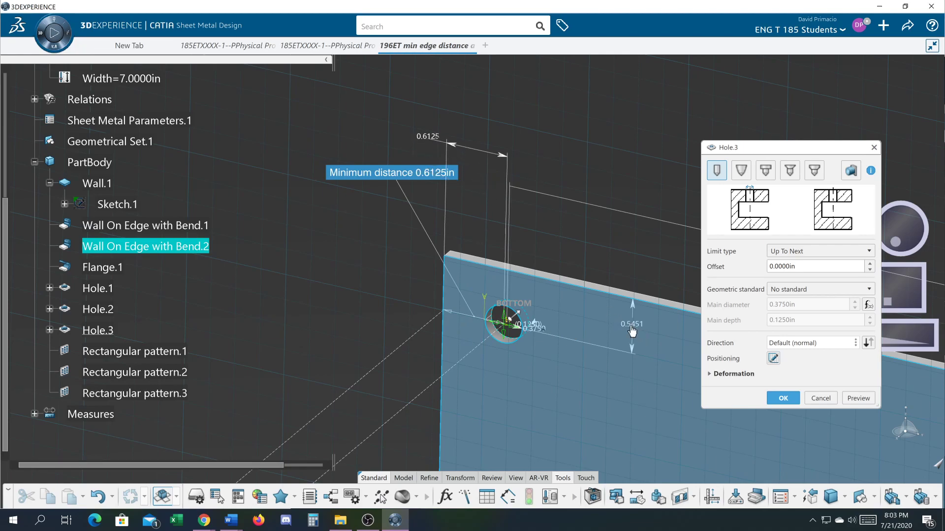
Link Hole.3's offset from the flange's upper edge to its side-edge offset with a formula and apply the hole
double_click(631, 325)
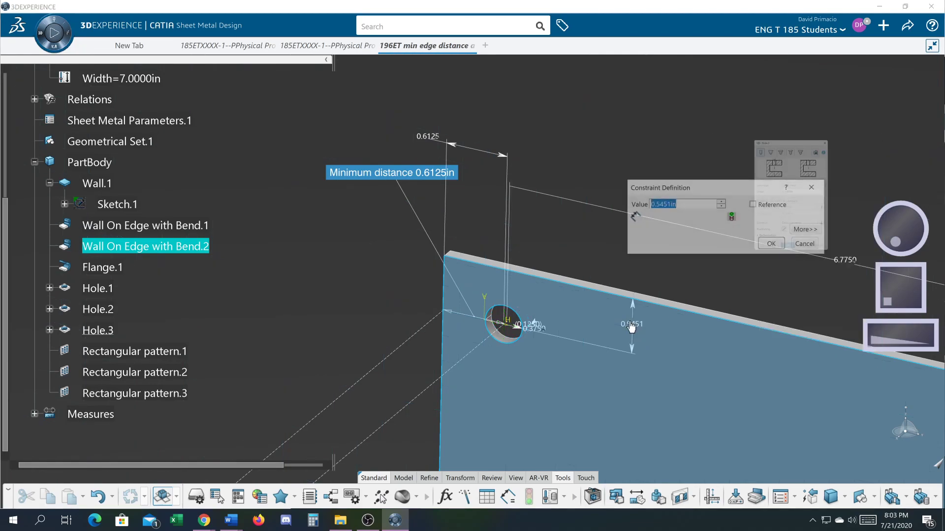
right_click(677, 204)
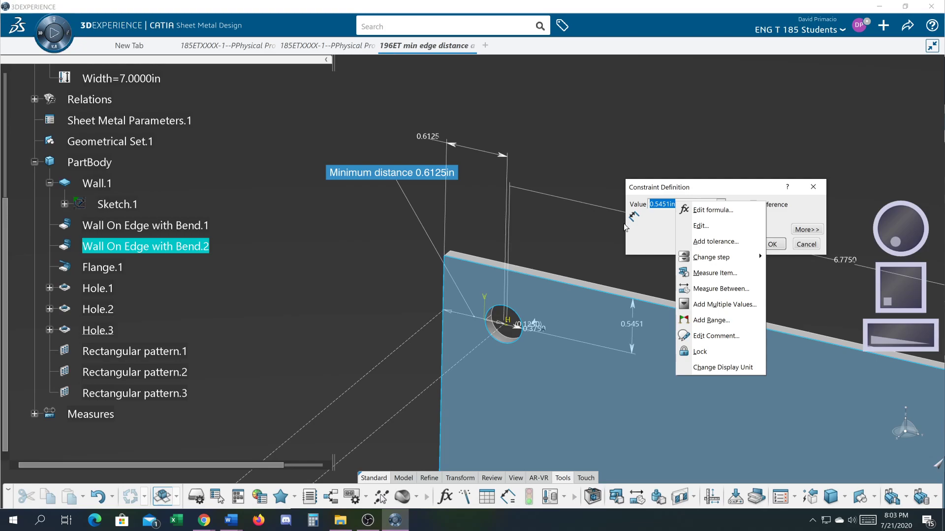
left_click(655, 215)
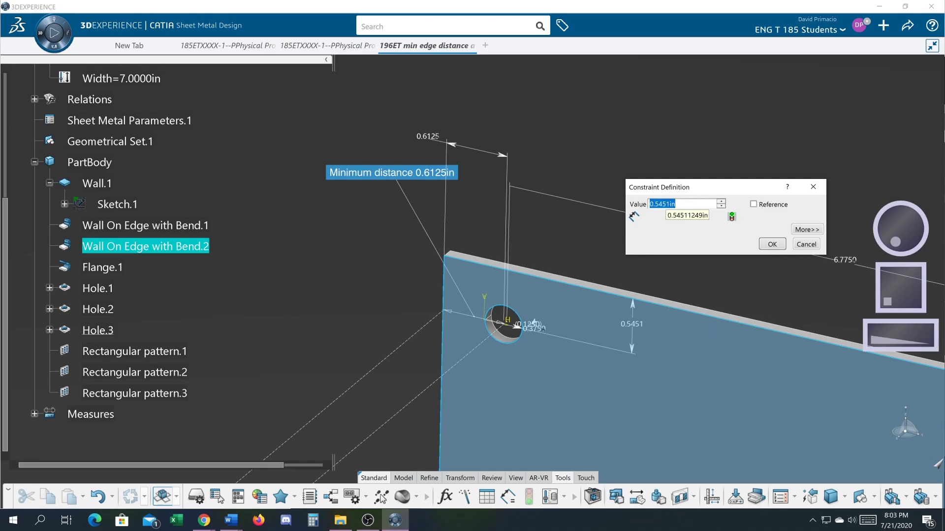
type("=")
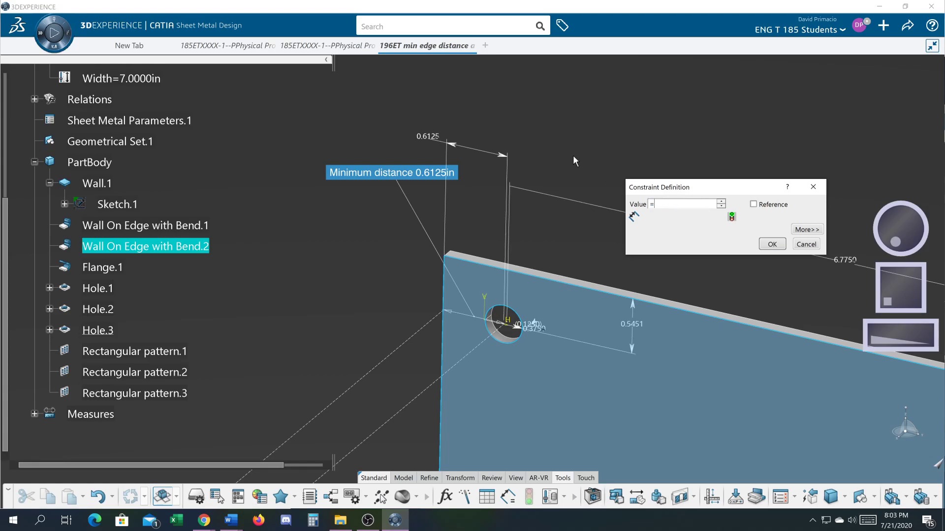
left_click(433, 140)
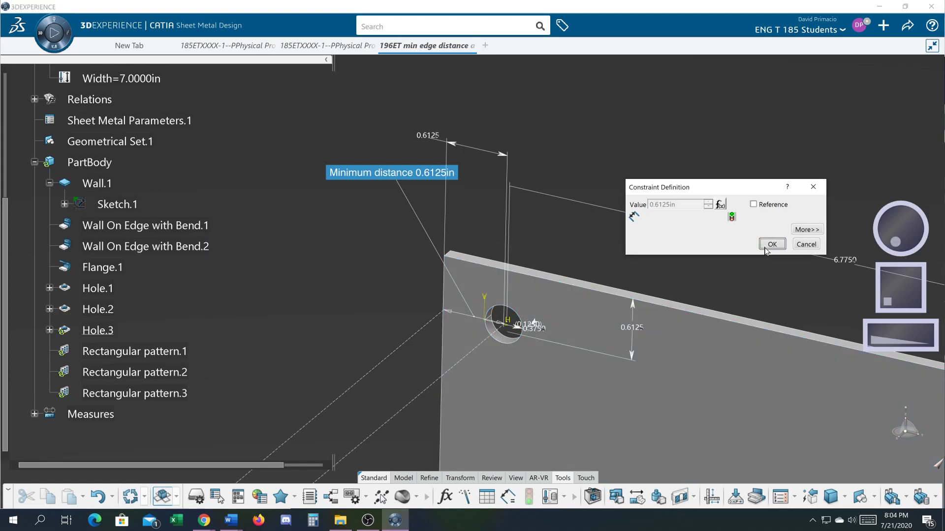
left_click(771, 244)
left_click(783, 398)
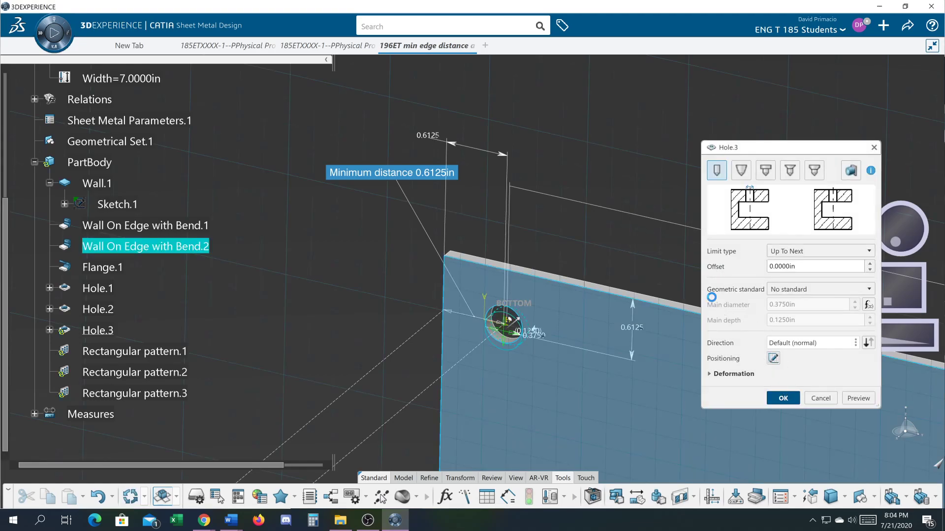
Set the Length parameter to 10 in
scroll(682, 320, "down", 2)
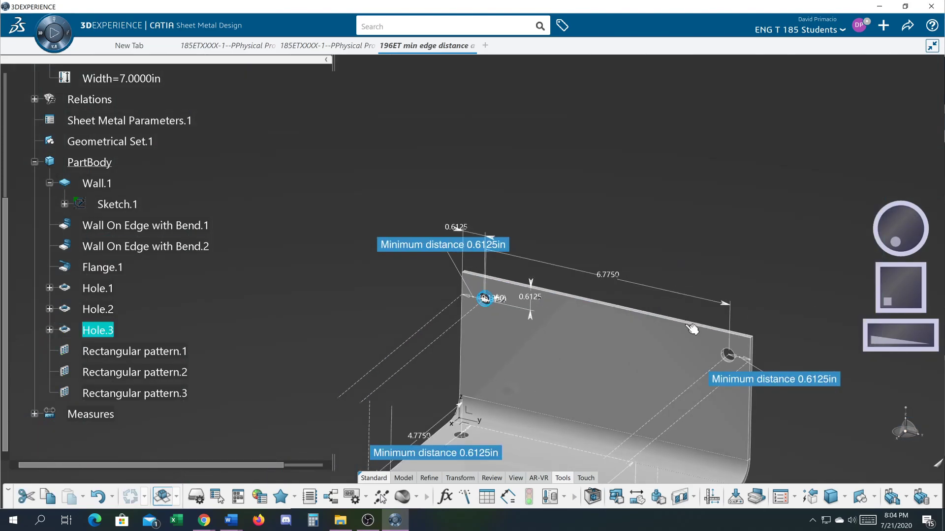
scroll(754, 271, "down", 3)
scroll(753, 271, "down", 2)
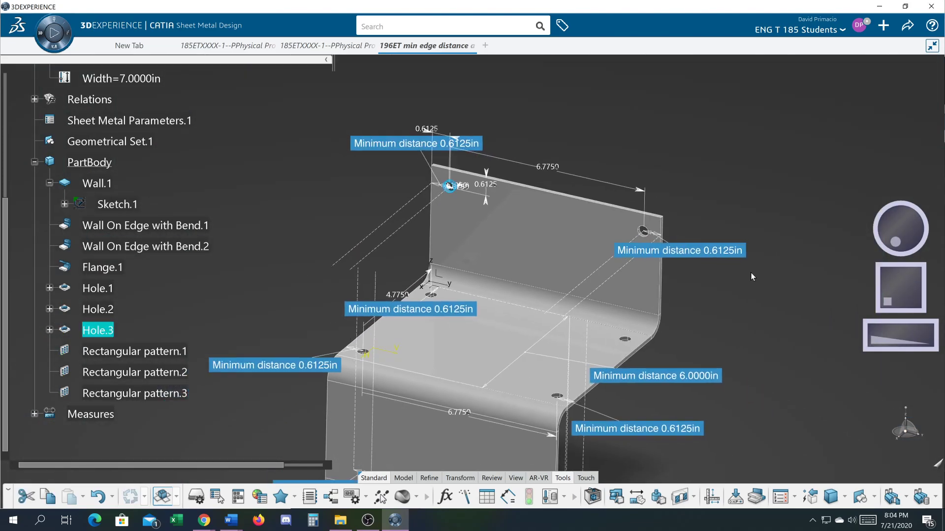
middle_click_drag(703, 293, 722, 231)
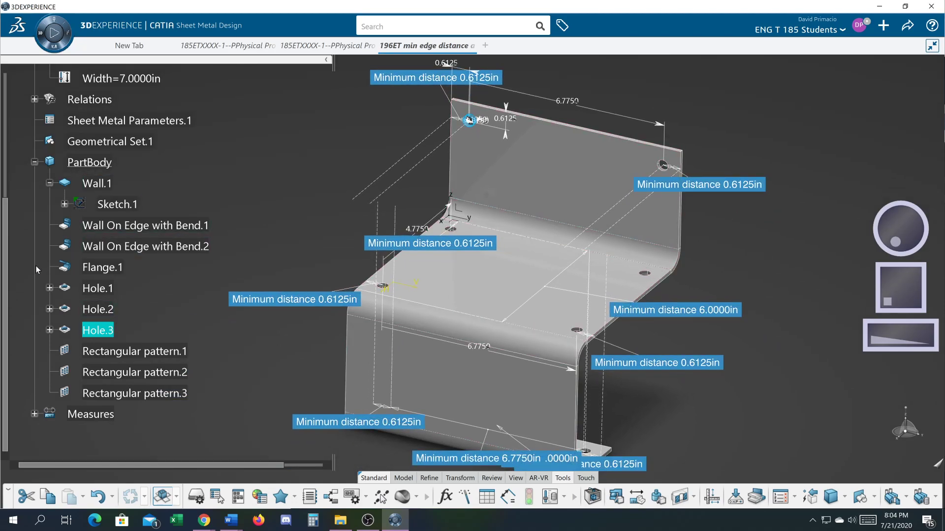
scroll(7, 187, "up", 5)
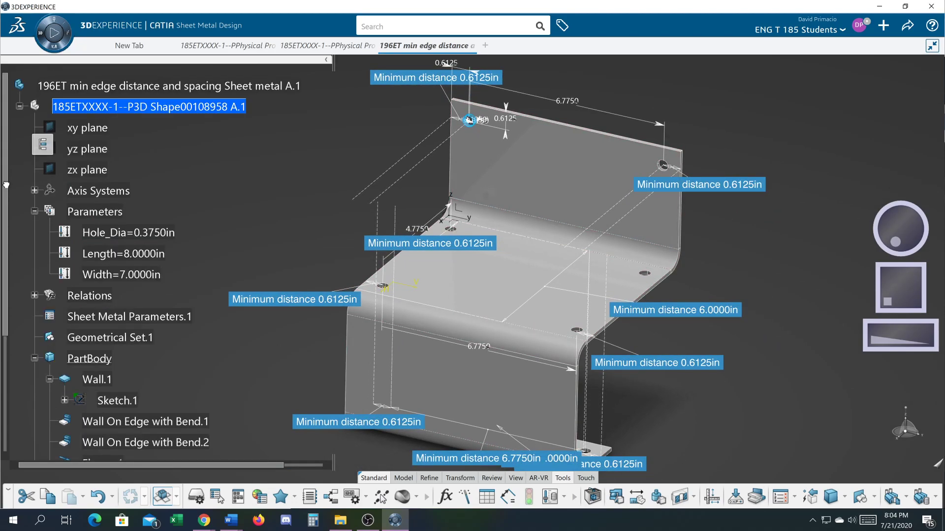
double_click(143, 252)
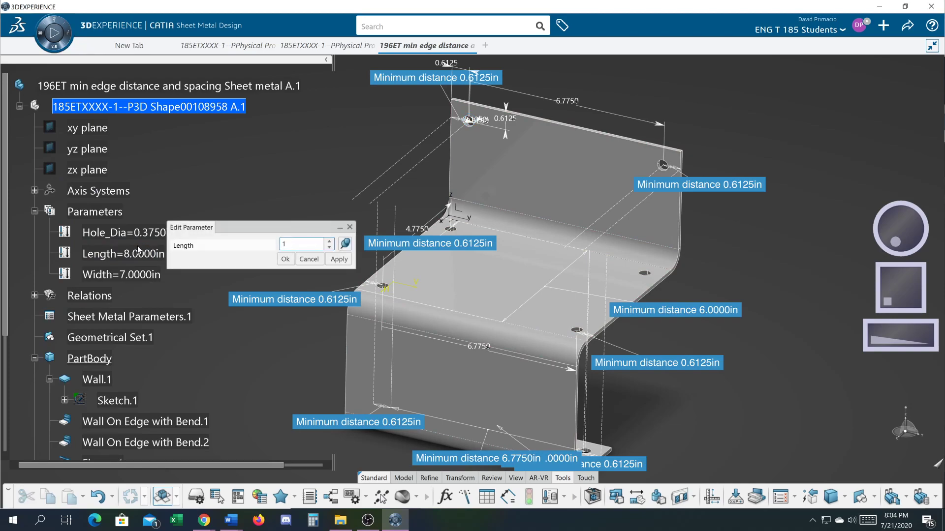
type("10")
key("Return")
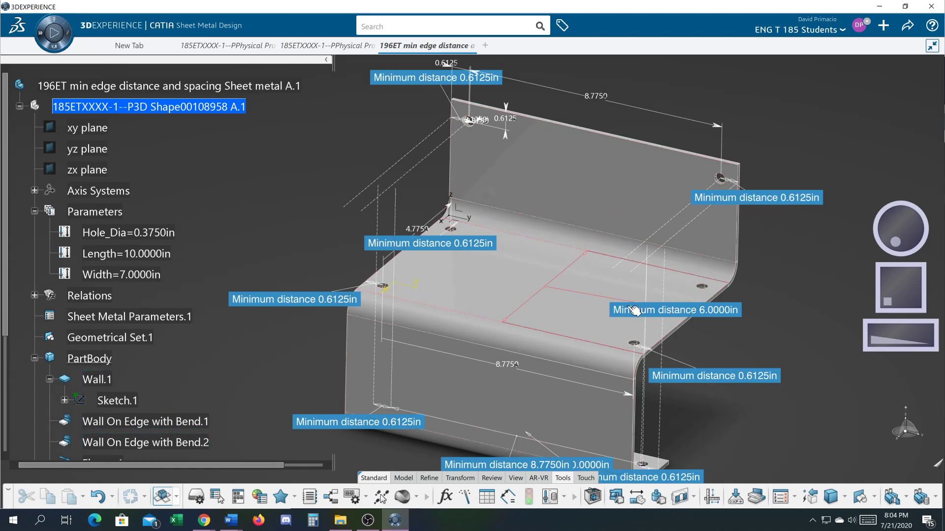
Set the Hole_Dia parameter to 9/16 in
double_click(118, 238)
type("9/")
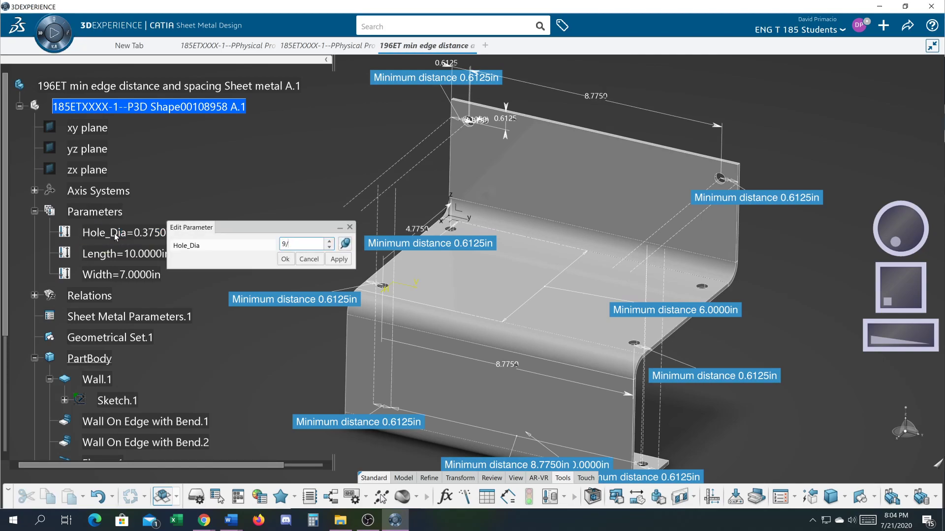
type("16")
key("Return")
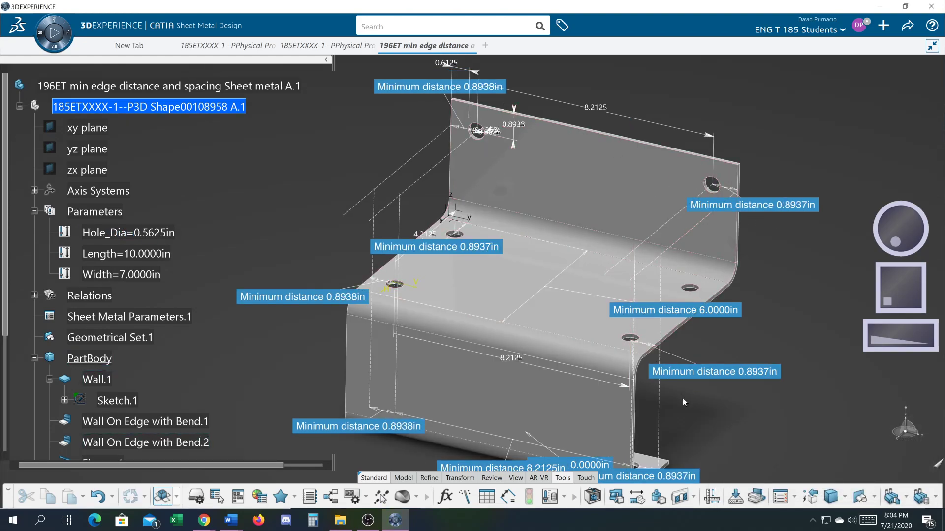
Set the Width parameter to 12 in
middle_click_drag(221, 324, 220, 261)
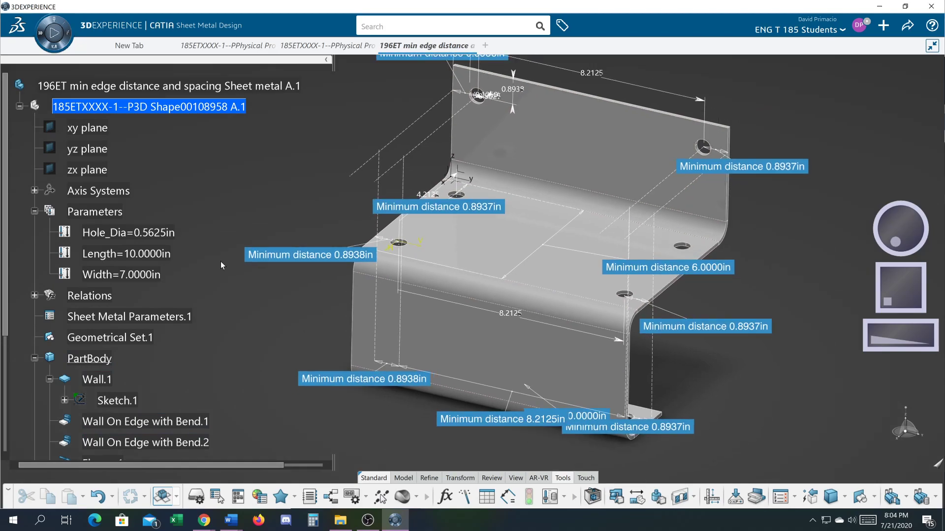
double_click(96, 275)
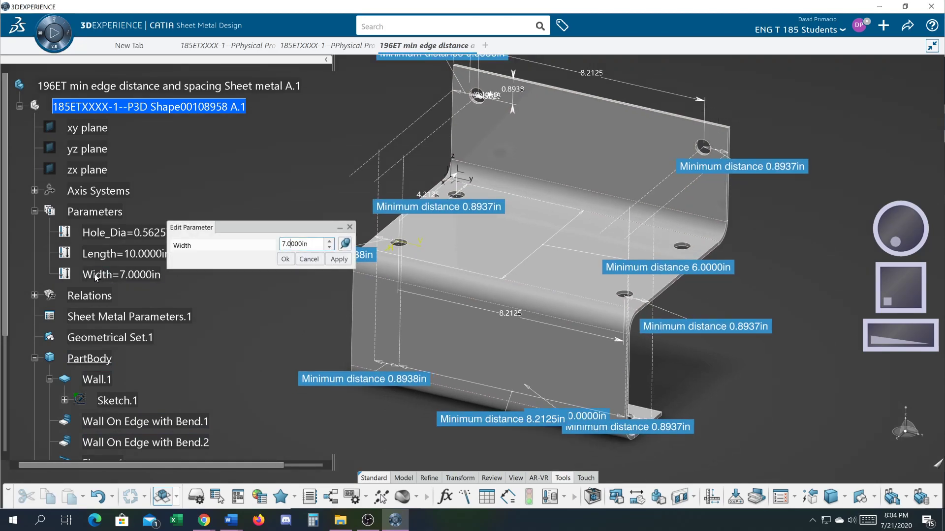
left_click_drag(308, 243, 247, 244)
type("12")
key("Return")
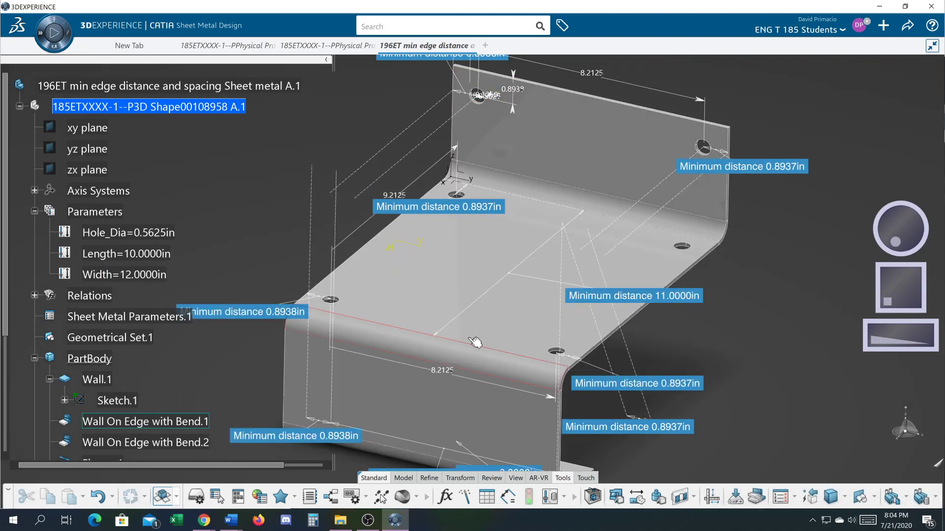
Hide the whole Measures set so the minimum distance labels no longer cover the bracket
mouse_move(479, 322)
middle_mouse_down()
mouse_move(490, 299)
mouse_move(489, 314)
middle_mouse_up()
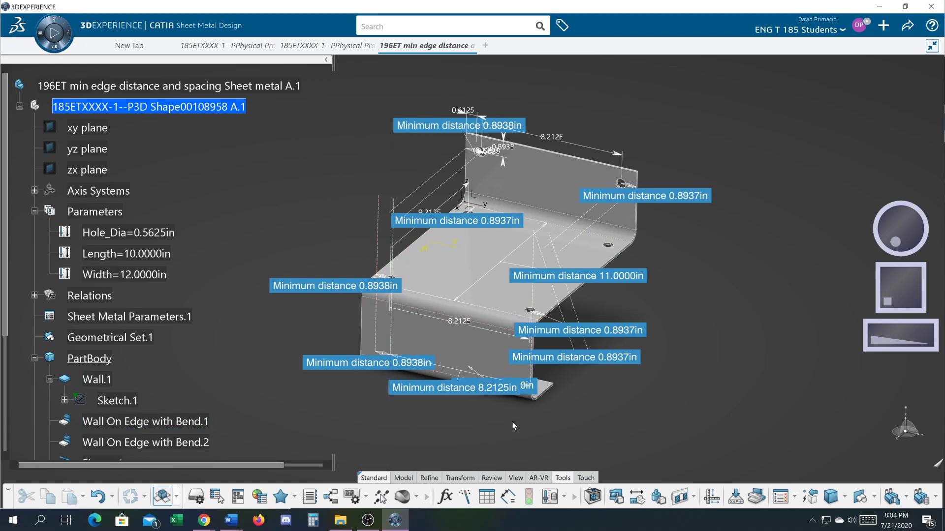
middle_click_drag(559, 423, 585, 418)
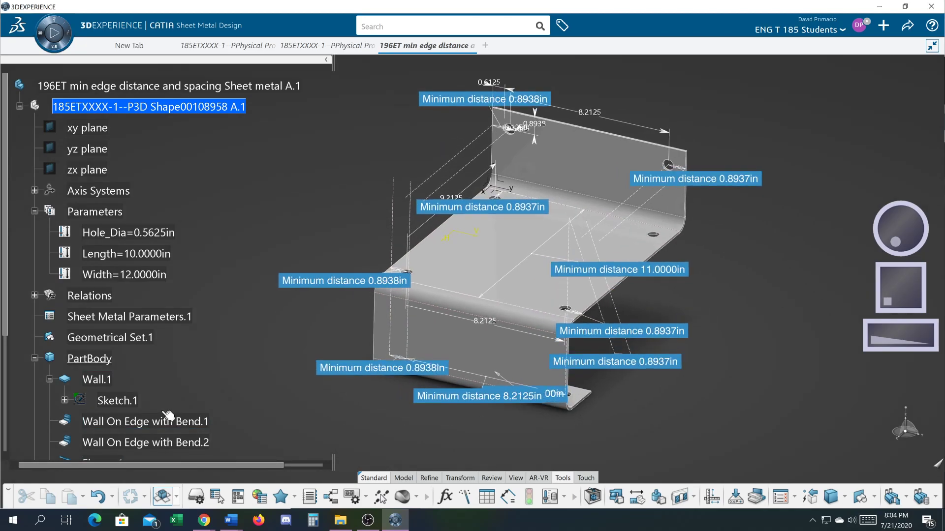
scroll(12, 412, "down", 3)
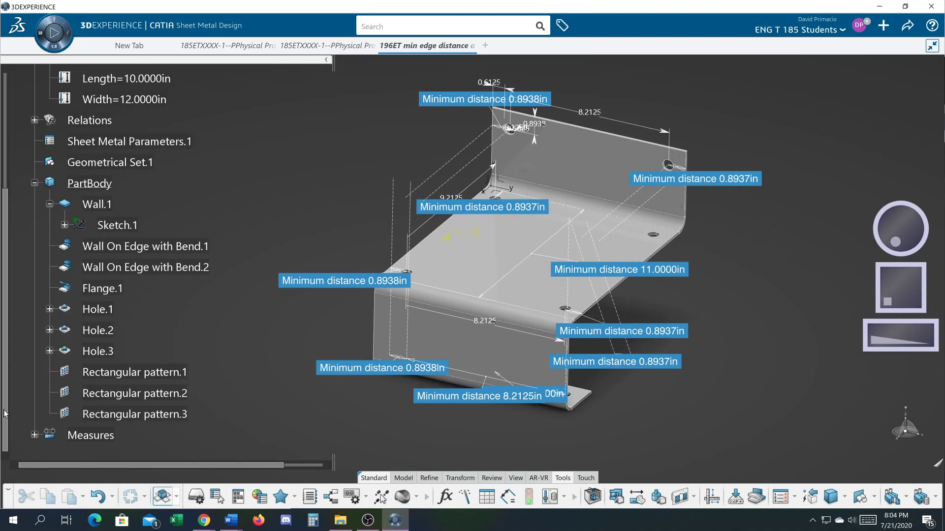
right_click(74, 435)
left_click(114, 346)
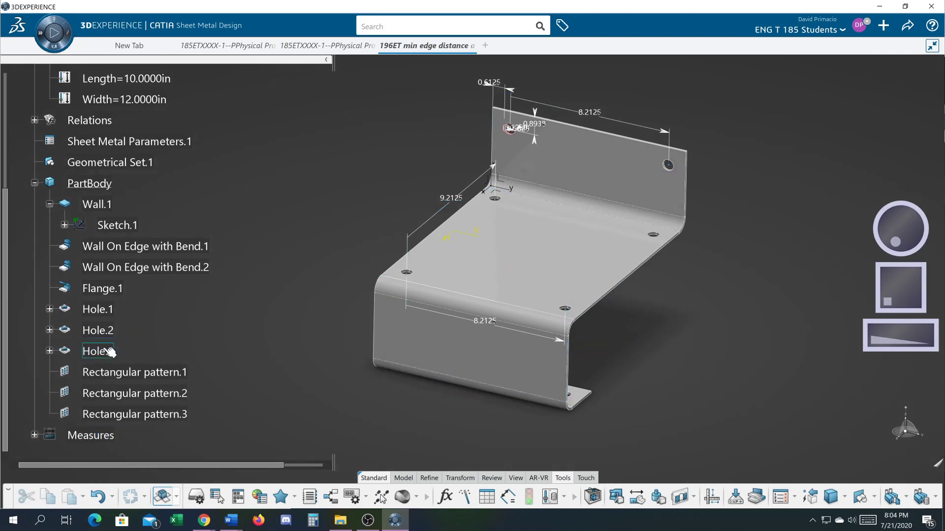
scroll(283, 285, "up", 5)
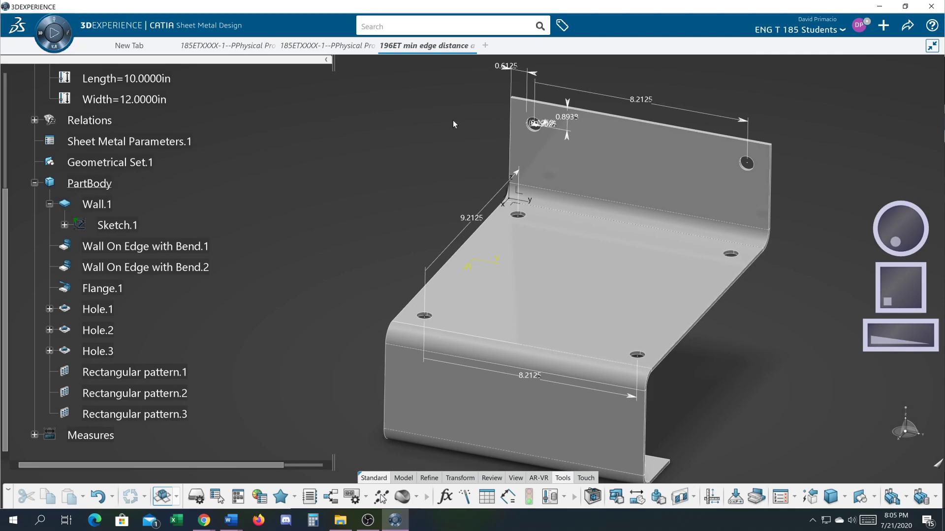
middle_click_drag(459, 116, 399, 153)
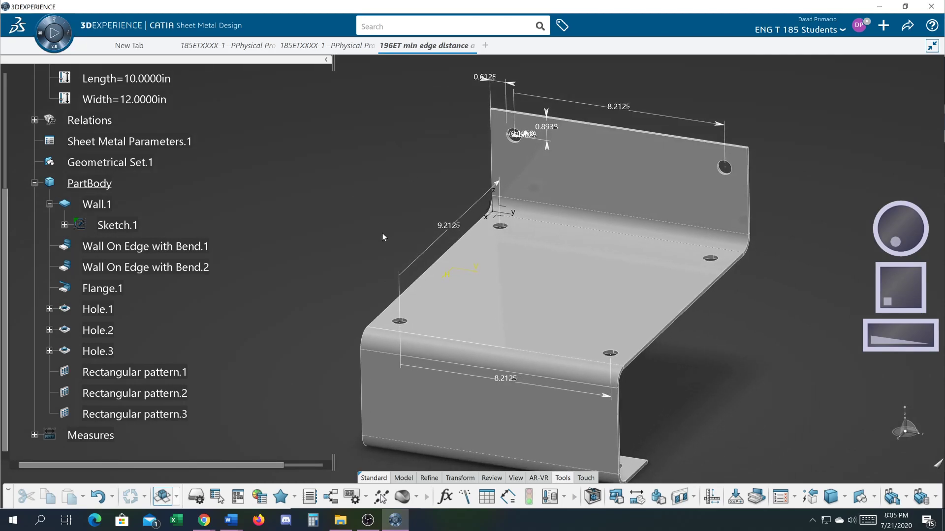
middle_click_drag(723, 312, 675, 271)
middle_click_drag(397, 179, 394, 216)
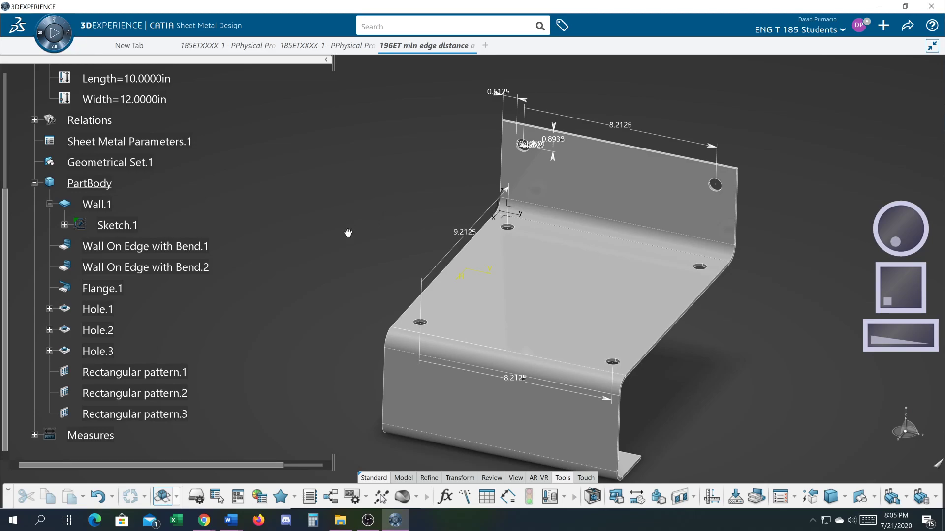
middle_click_drag(721, 345, 719, 336)
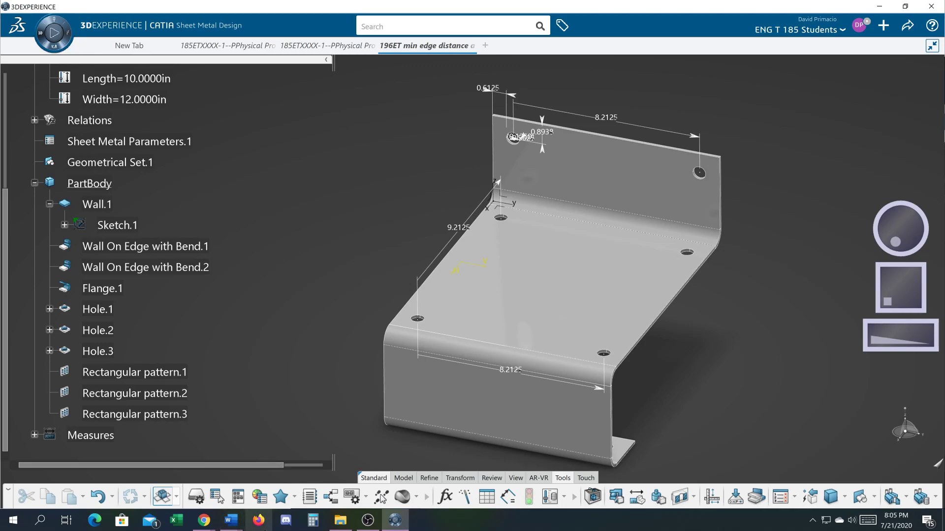
left_click(368, 520)
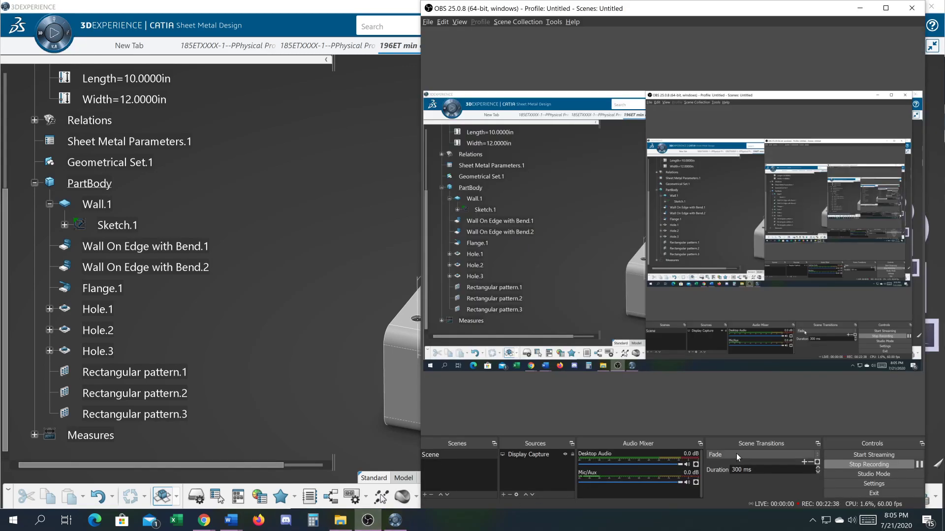